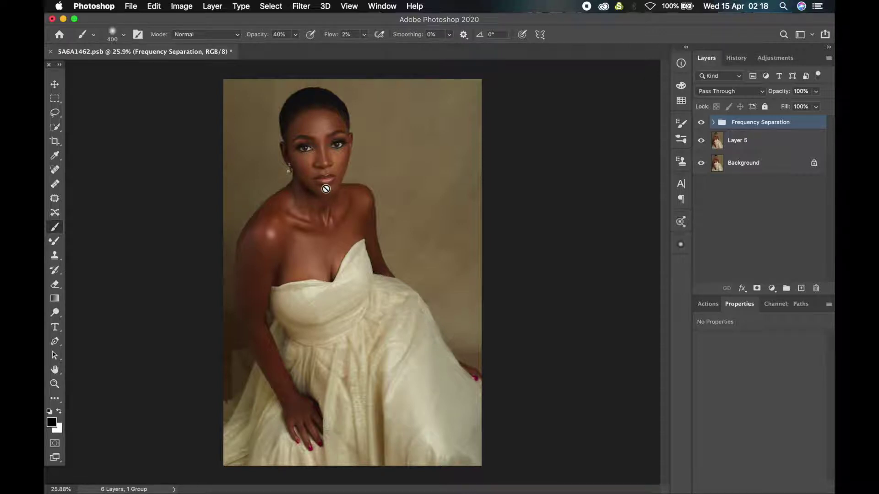
Step: Compare the portrait's facial skin with the Frequency Separation group hidden and shown at close zoom
scroll(325, 190, down, 1)
scroll(342, 162, down, 1)
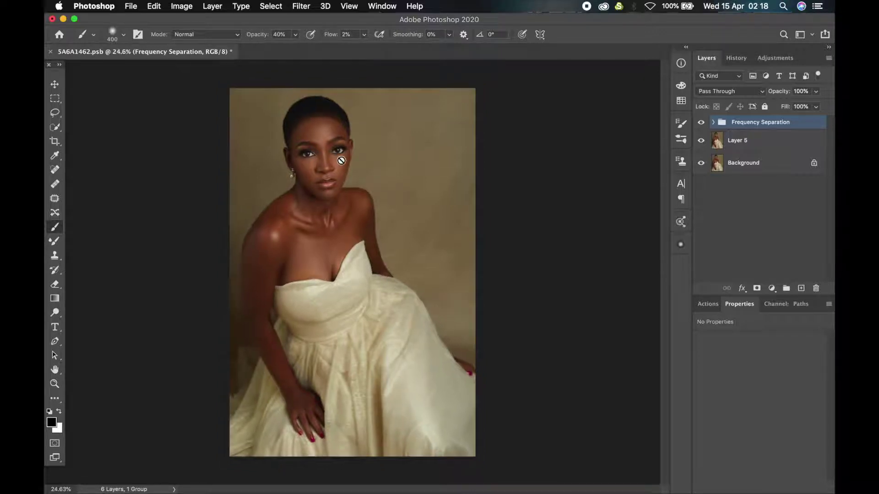
scroll(333, 123, up, 10)
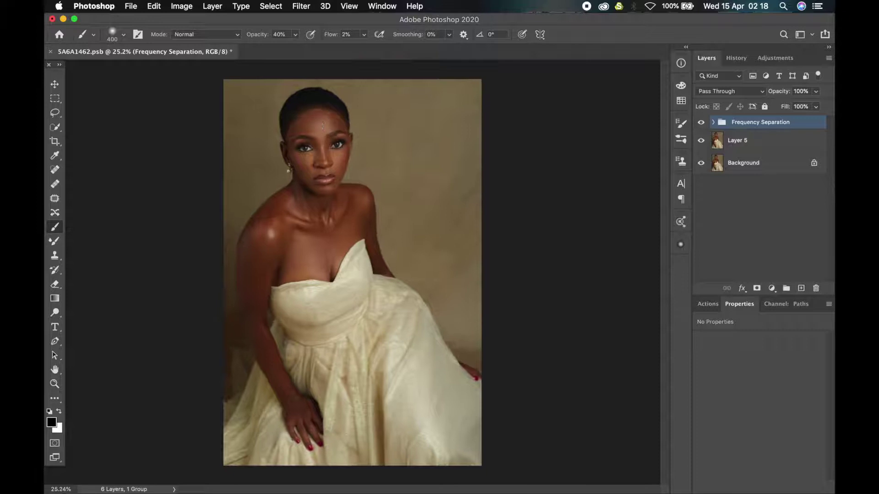
scroll(317, 121, down, 1)
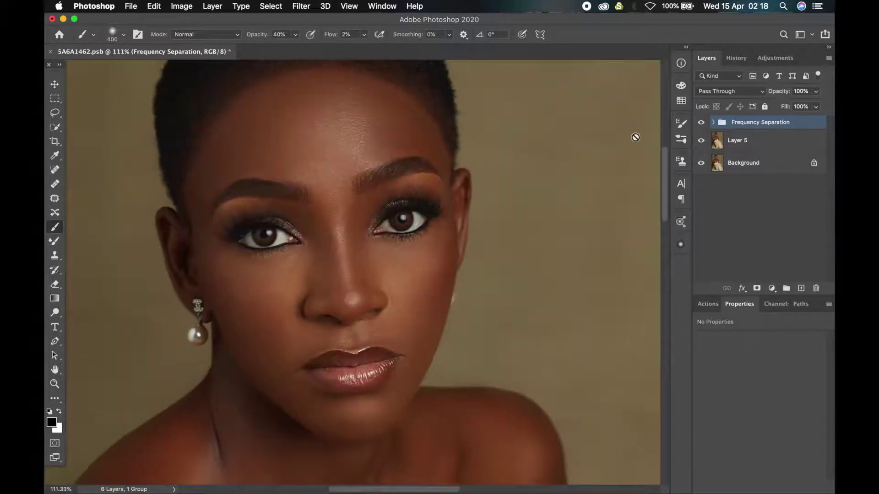
click(703, 123)
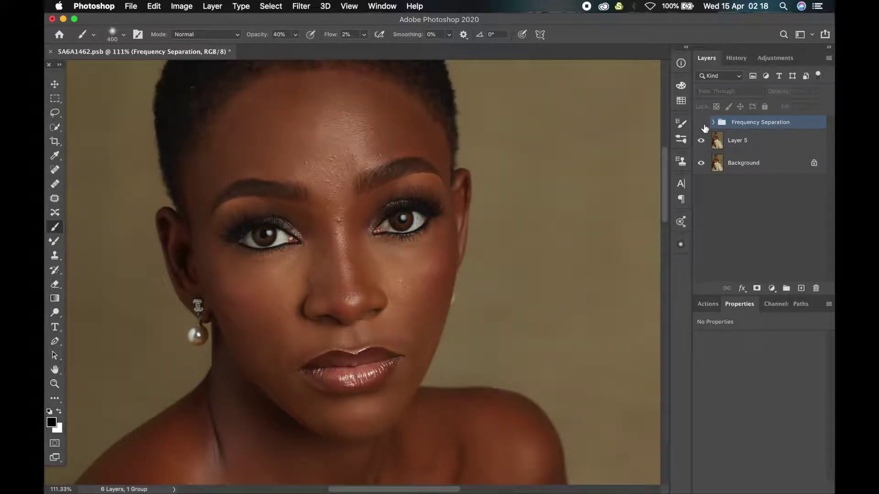
click(703, 123)
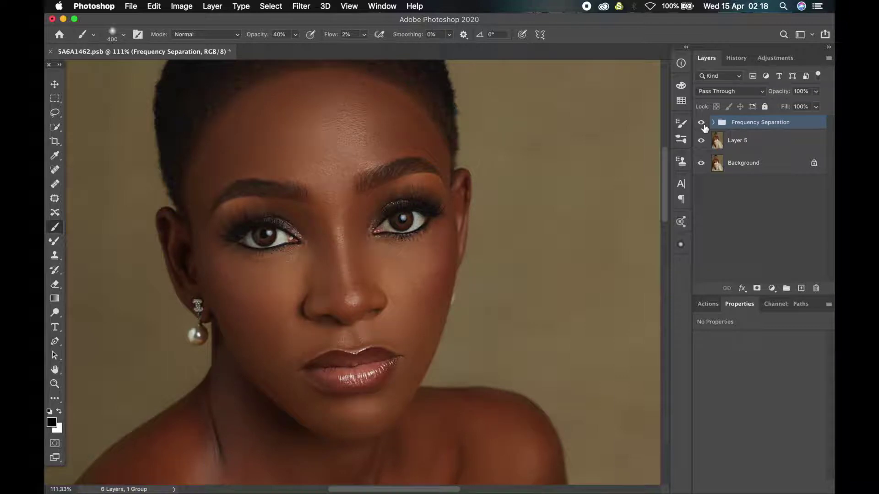
click(704, 124)
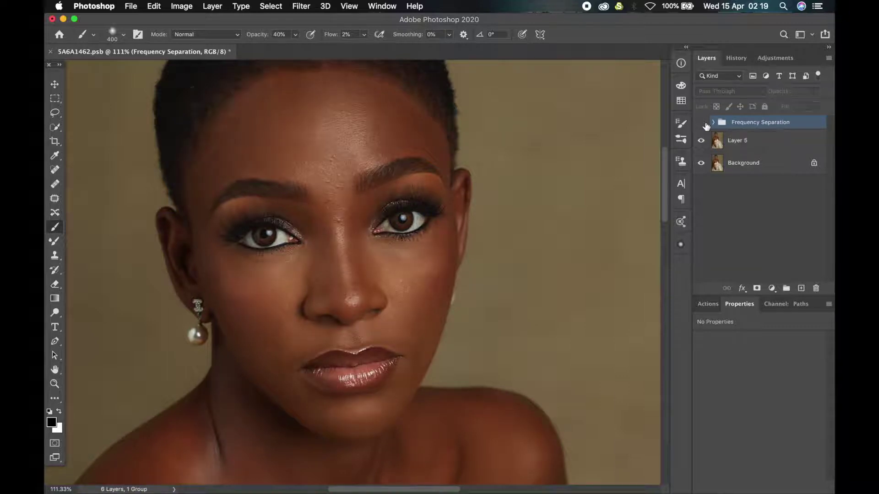
click(705, 124)
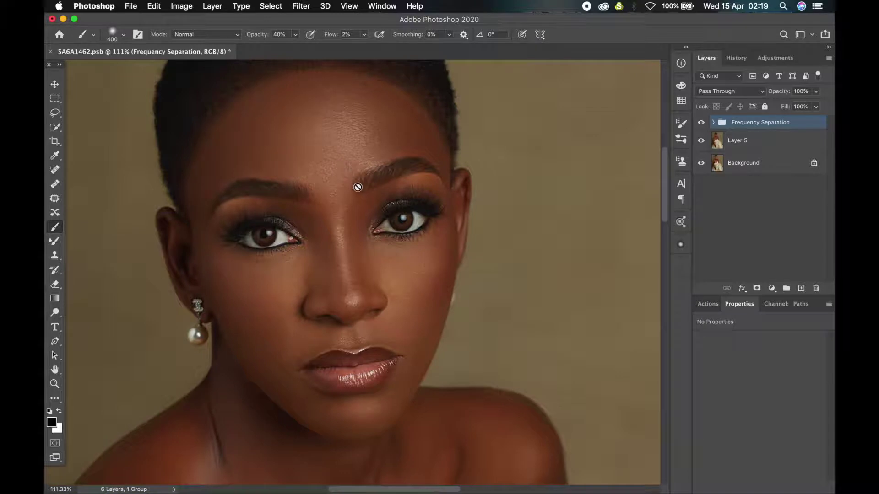
scroll(339, 190, down, 3)
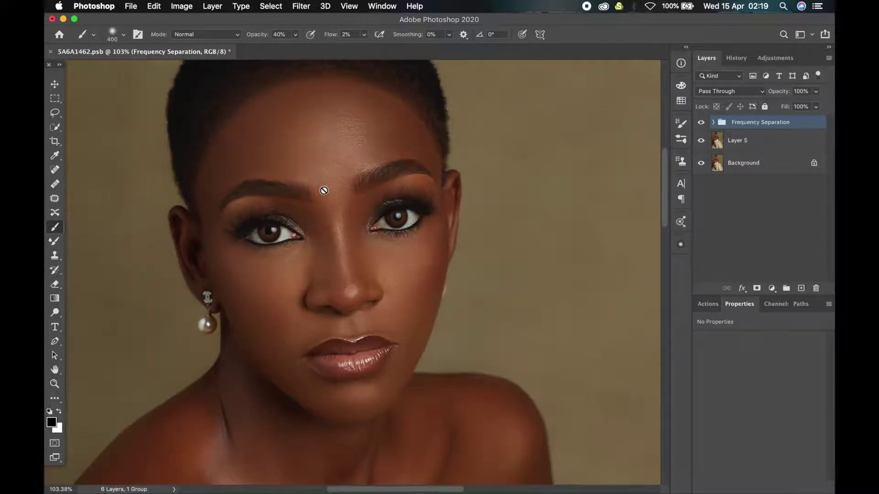
key(super+comma)
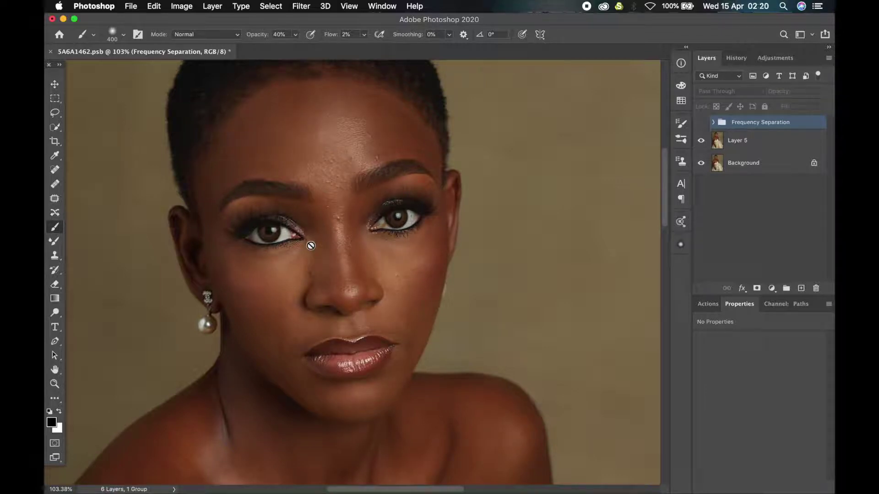
key(super+comma)
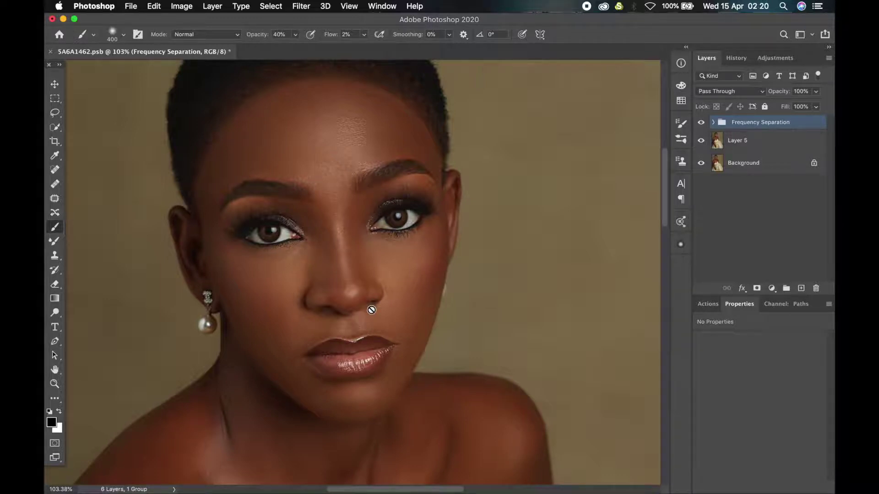
scroll(371, 310, down, 3)
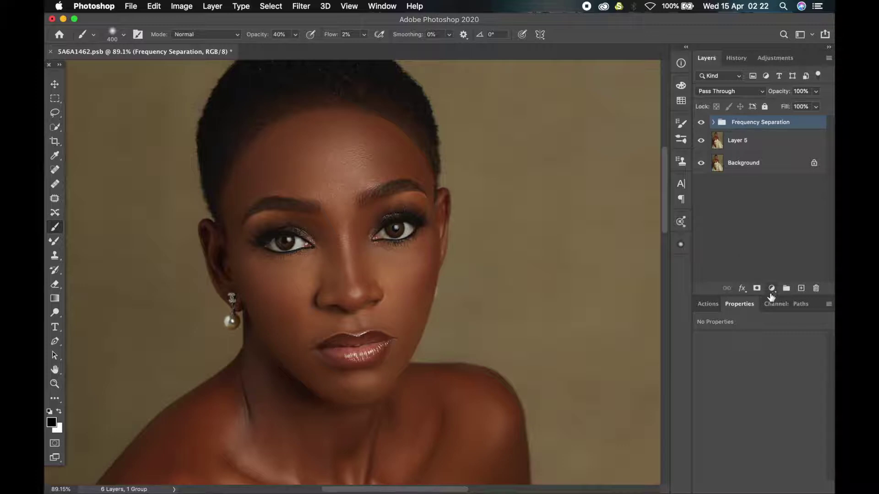
Step: Add a Curves adjustment layer above the Frequency Separation group and set its blend mode to Screen
click(772, 288)
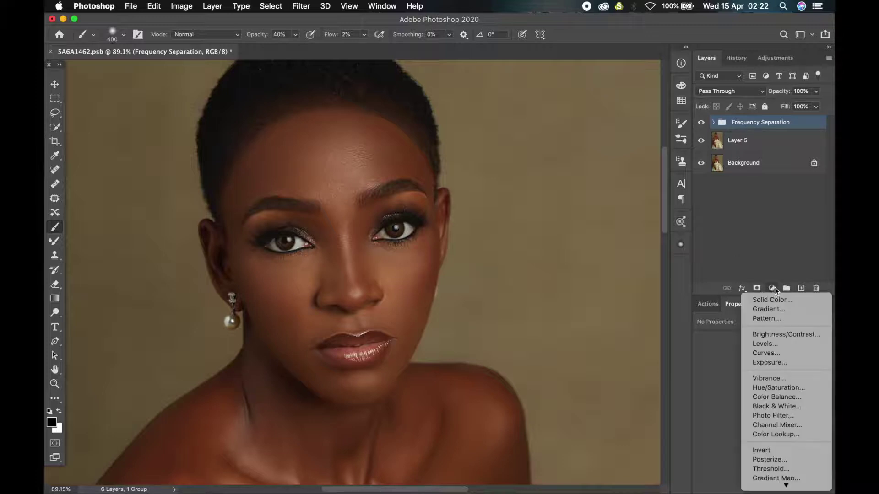
click(789, 352)
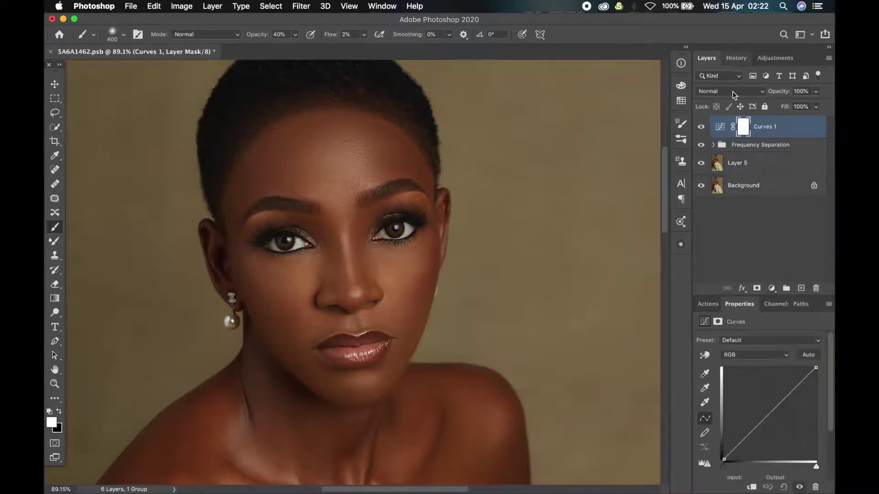
click(720, 129)
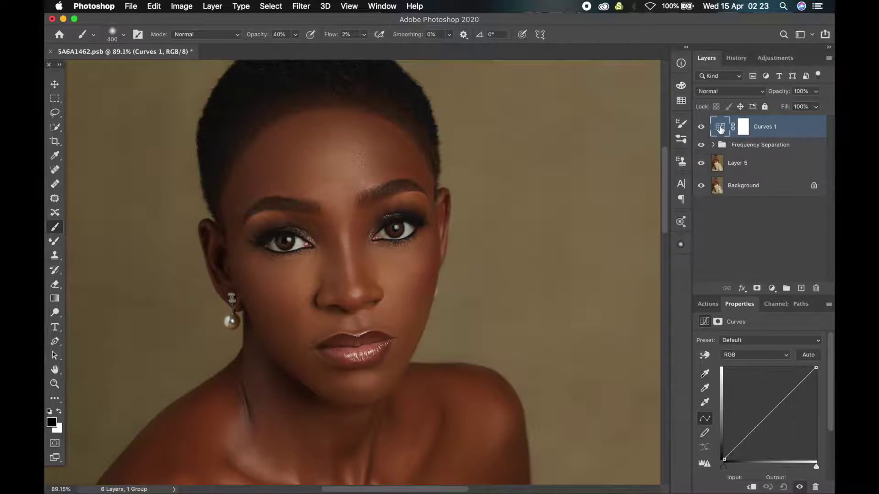
click(726, 90)
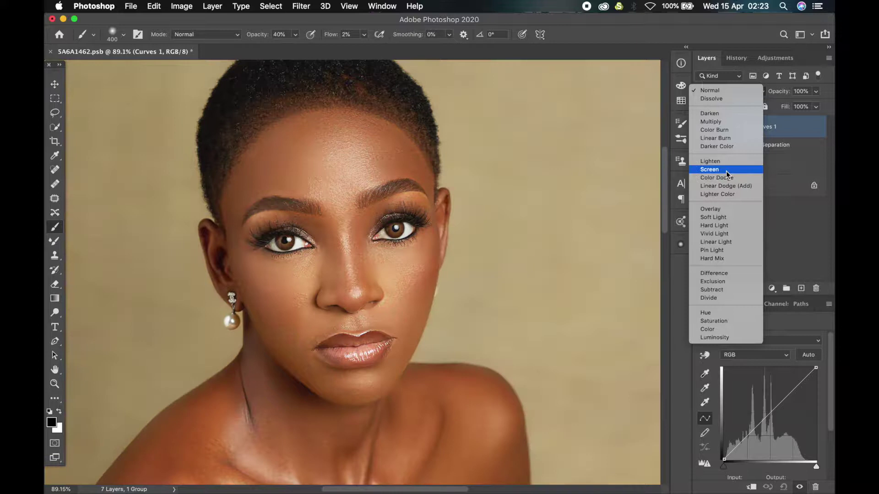
click(726, 170)
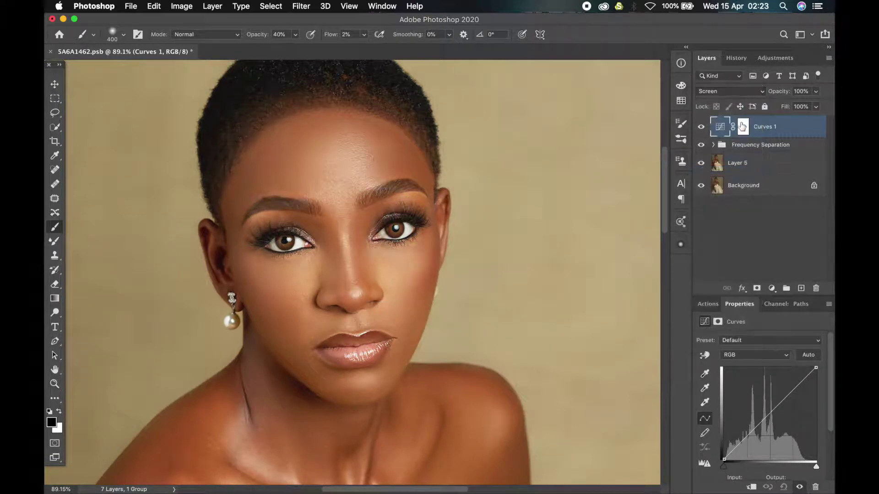
Step: Rename the Screen-mode Curves layer as Dodge and invert its layer mask to black
double_click(759, 128)
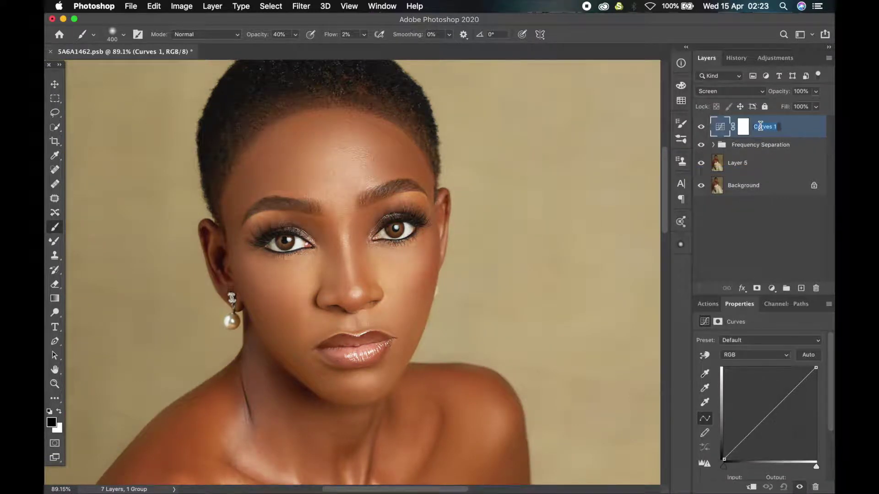
text(Dodge)
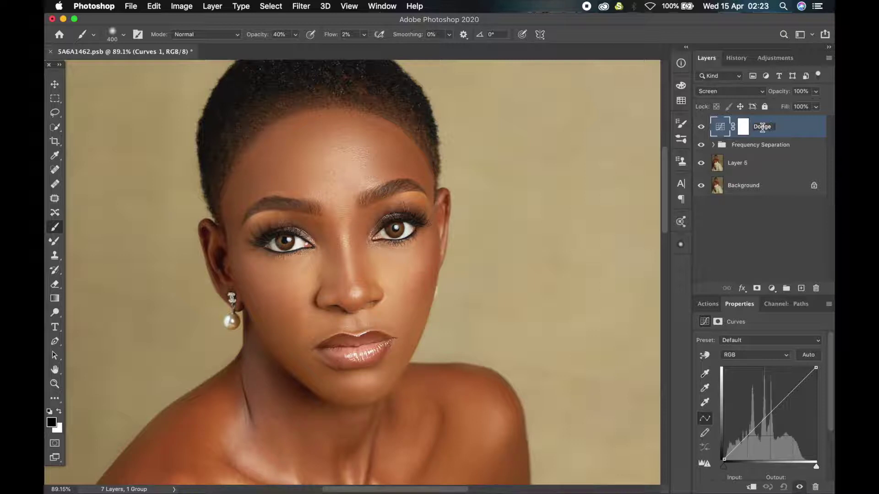
key(Return)
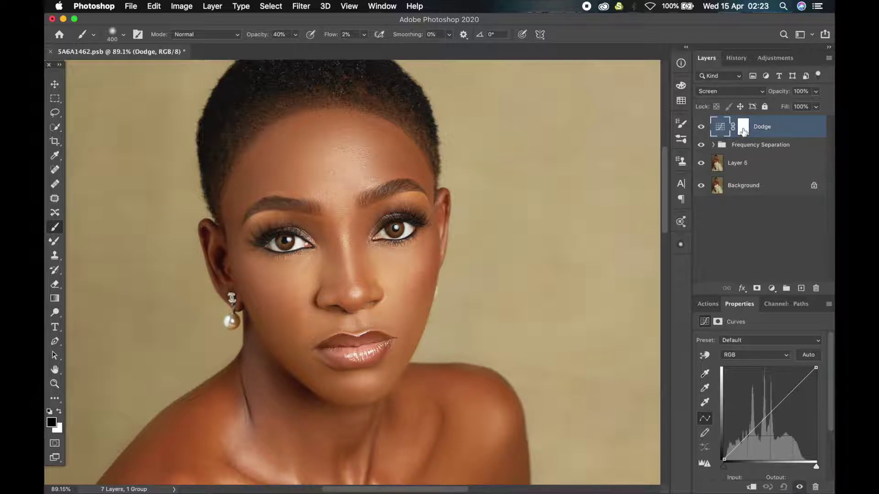
click(743, 127)
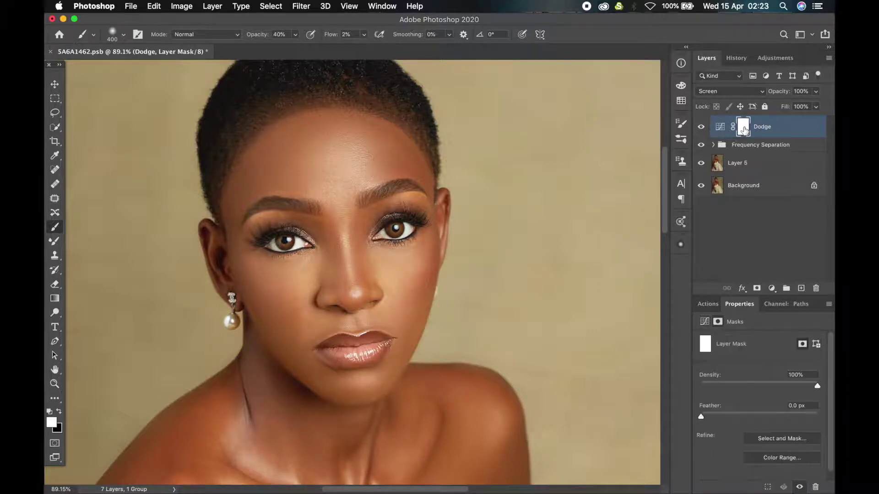
key(super+i)
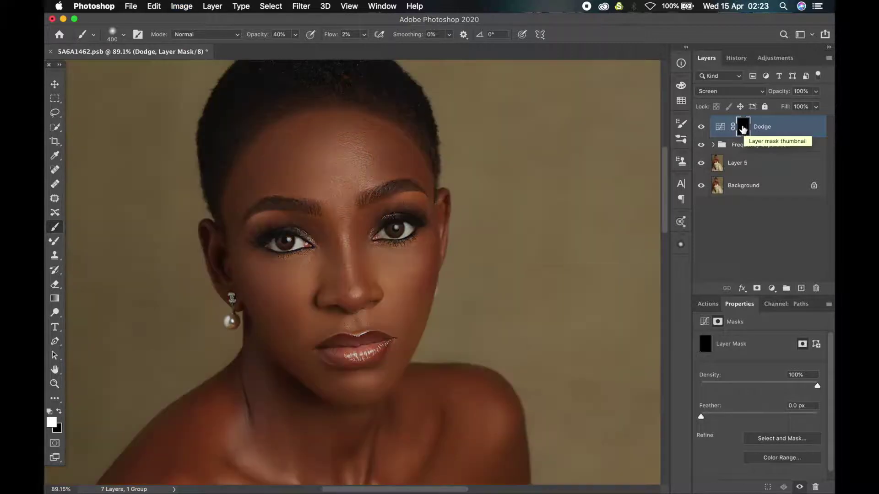
Step: Add a second Curves adjustment layer above the Dodge layer and rename it as Burn
click(720, 127)
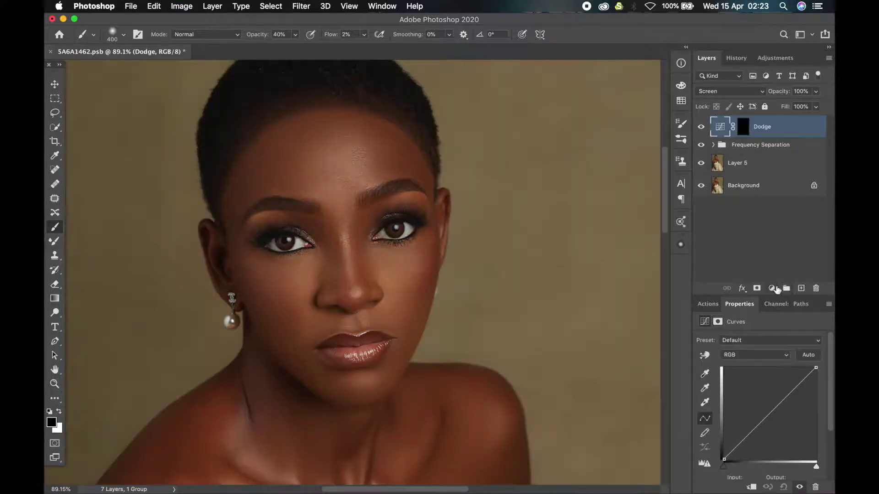
click(774, 289)
click(721, 128)
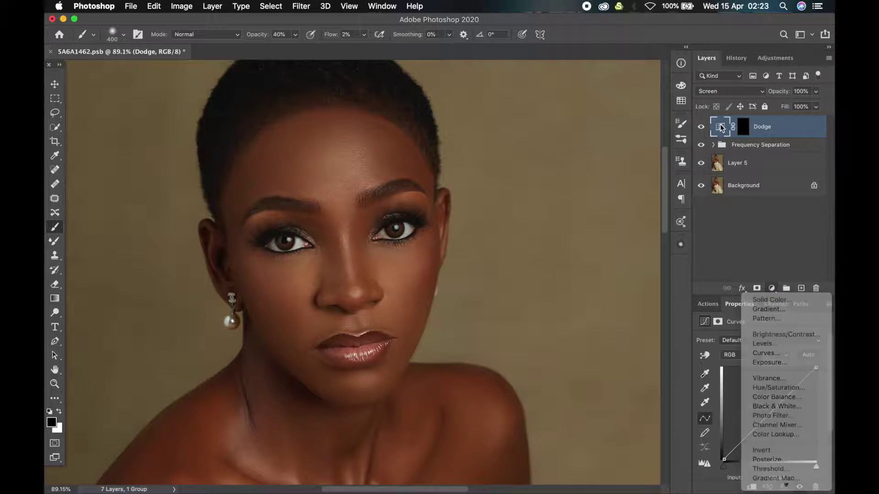
click(772, 289)
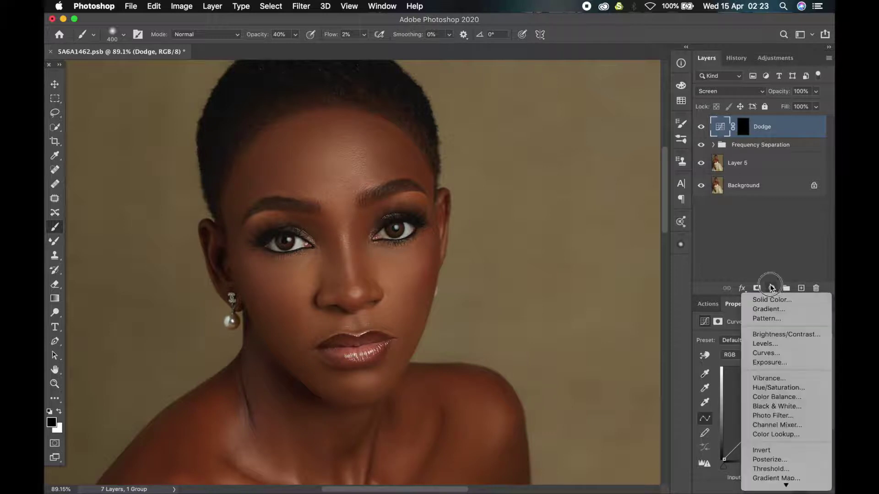
click(765, 353)
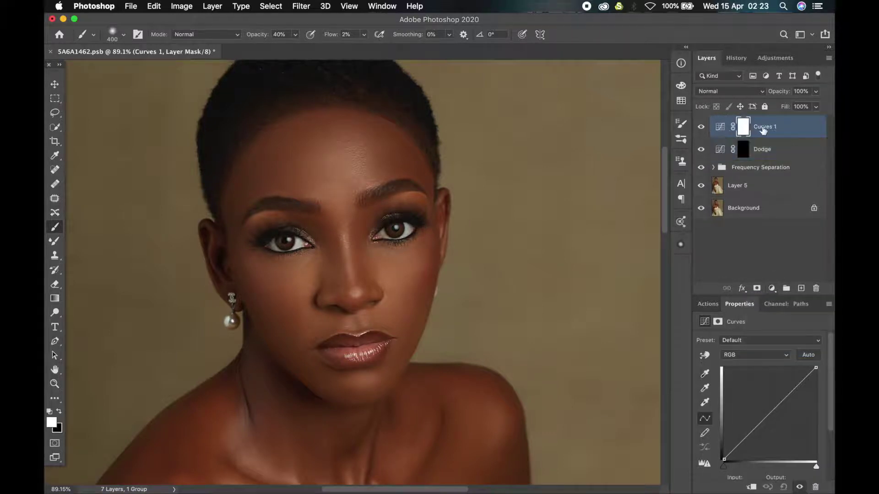
double_click(765, 128)
text(Burn)
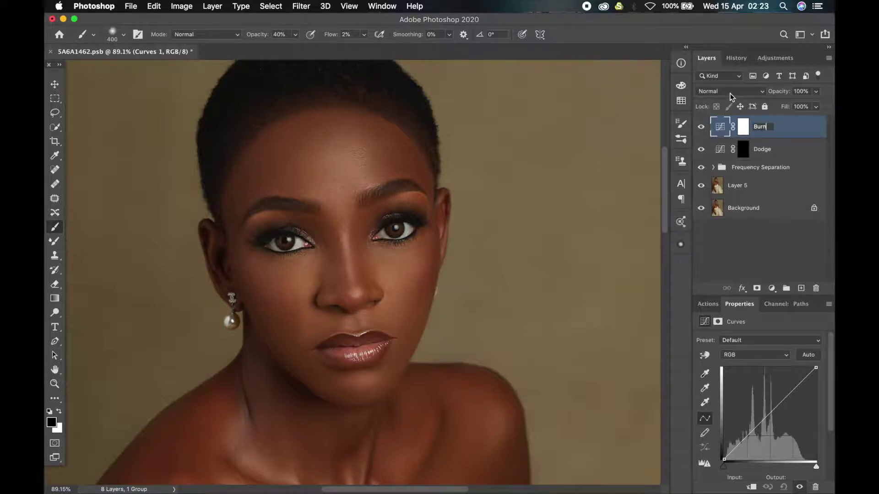
key(Return)
Step: Set the Burn layer's blend mode to Multiply and make its layer mask active
click(729, 94)
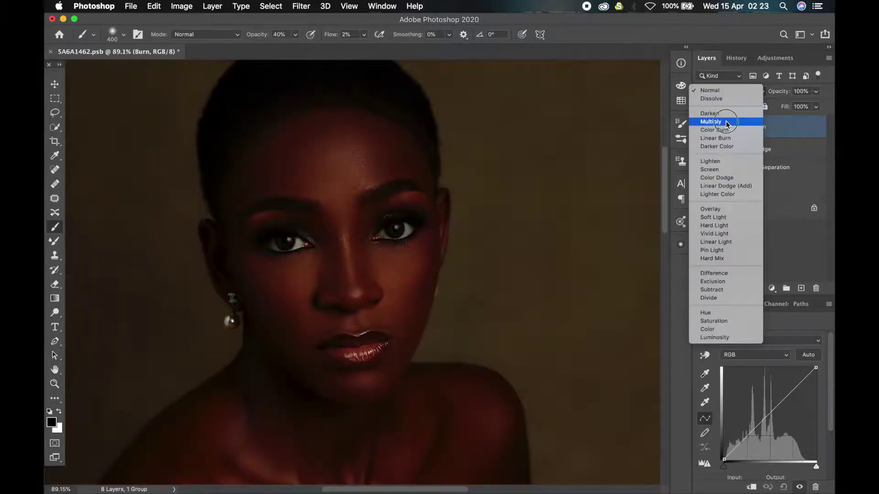
click(726, 121)
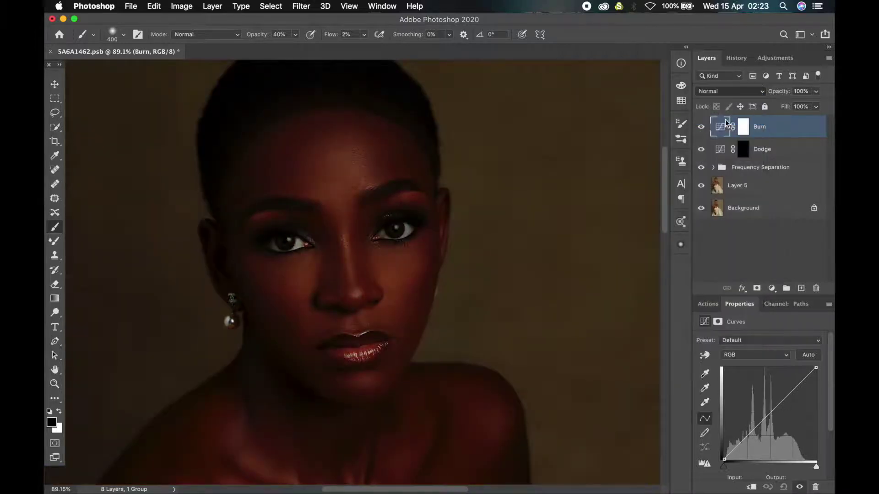
click(743, 126)
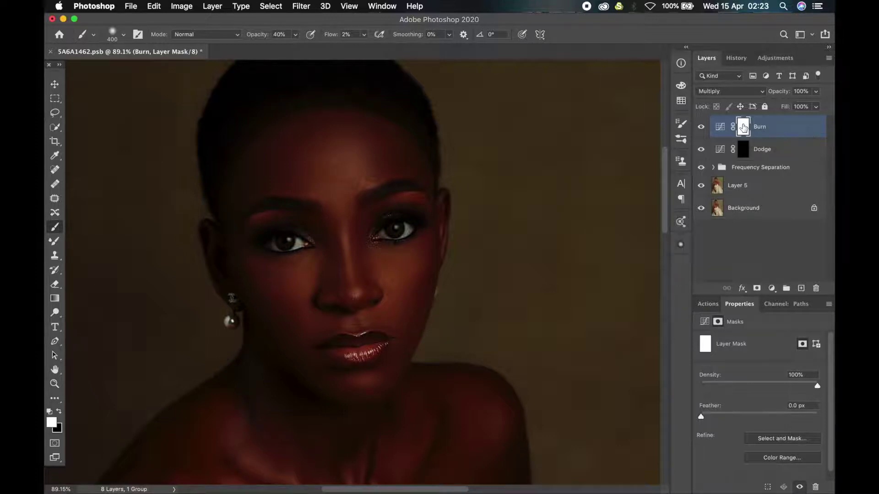
Step: Activate the Dodge layer's mask and brush a short white stroke over the lower forehead
scroll(490, 196, down, 1)
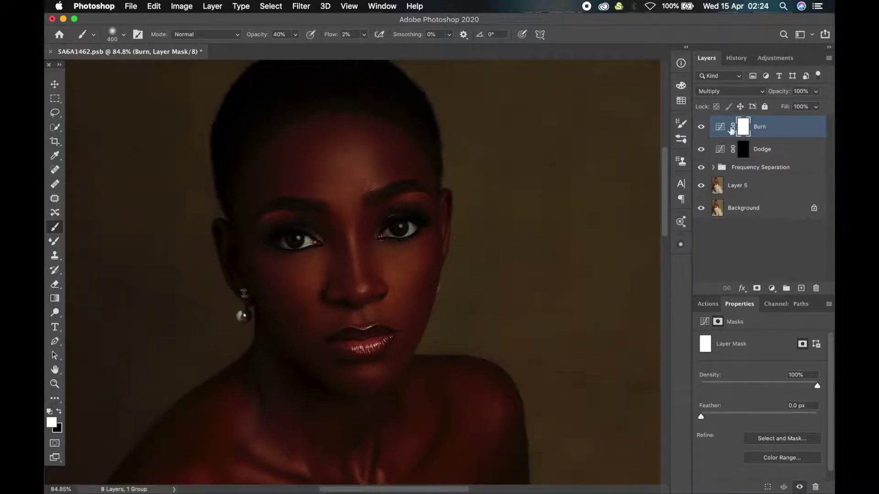
scroll(471, 201, down, 1)
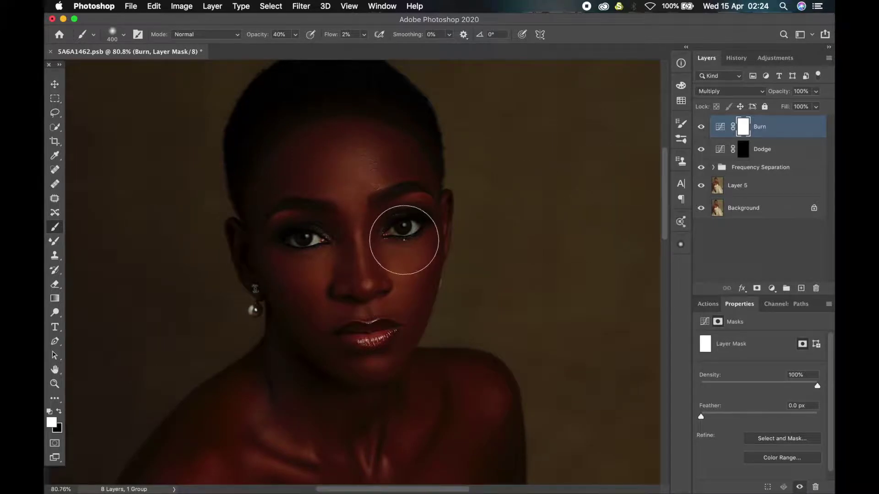
scroll(416, 224, down, 6)
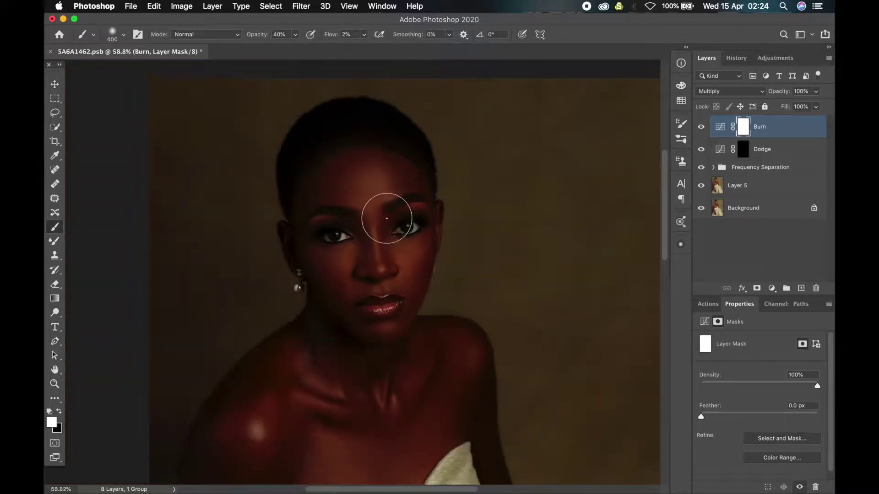
scroll(352, 276, down, 1)
scroll(357, 194, up, 5)
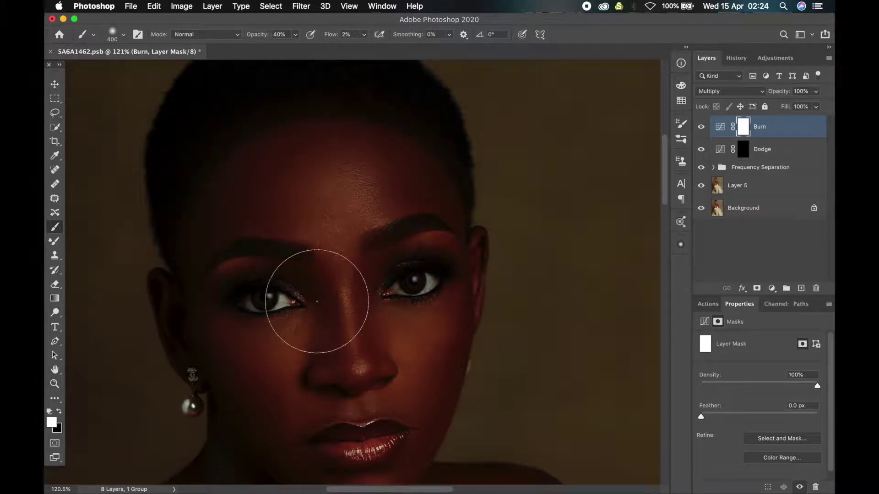
click(717, 156)
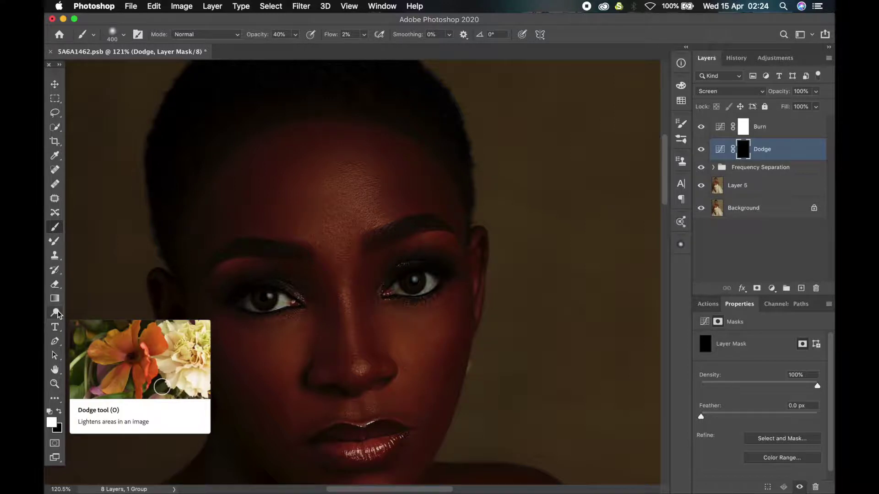
mouse_move(338, 214)
mouse_down()
mouse_move(296, 171)
mouse_move(274, 193)
mouse_move(338, 182)
mouse_move(333, 161)
mouse_move(350, 195)
mouse_move(332, 205)
mouse_up()
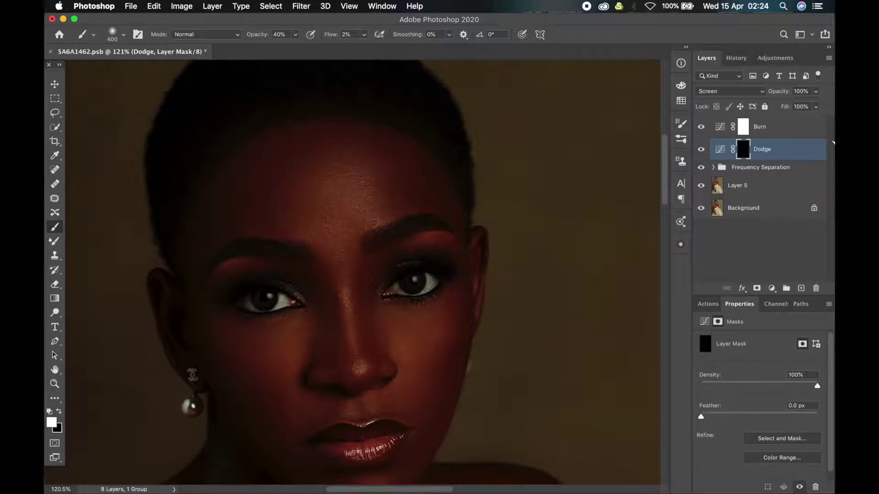
Step: Make the Burn layer's mask active and invert it to black
click(743, 127)
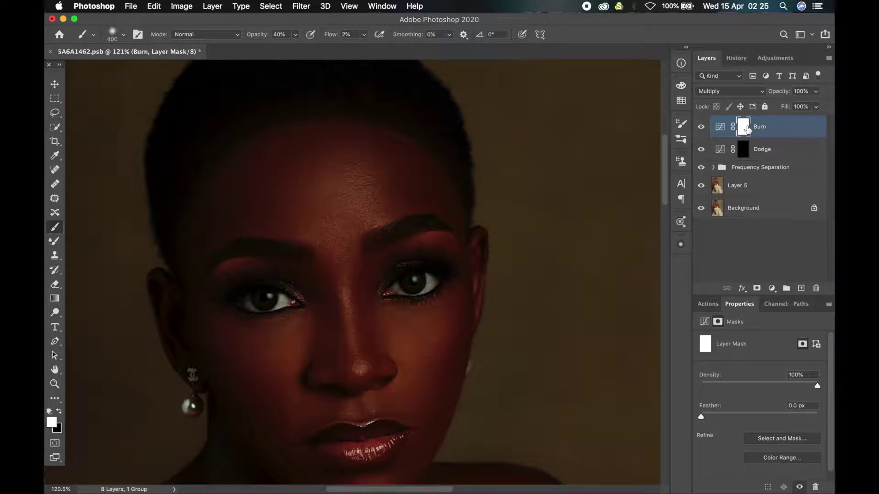
drag(745, 131, 747, 134)
key(super+i)
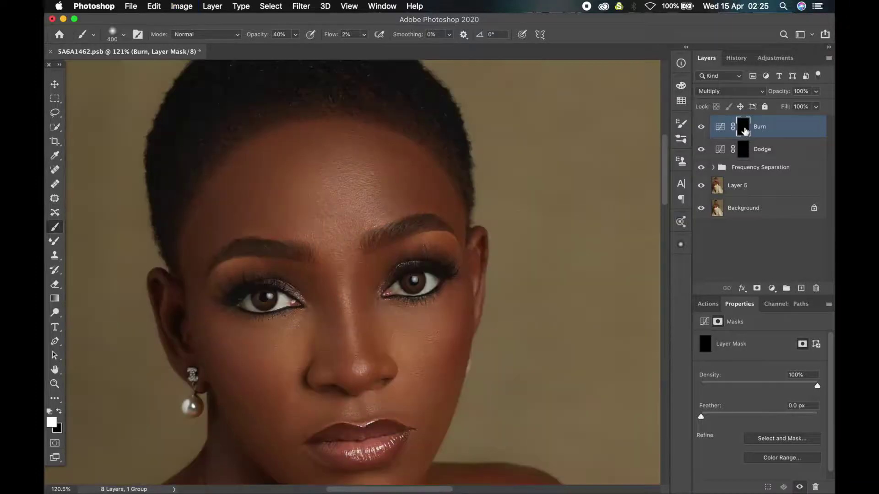
Step: Hide the Burn and Dodge layers and show them again to compare the portrait
scroll(637, 206, down, 3)
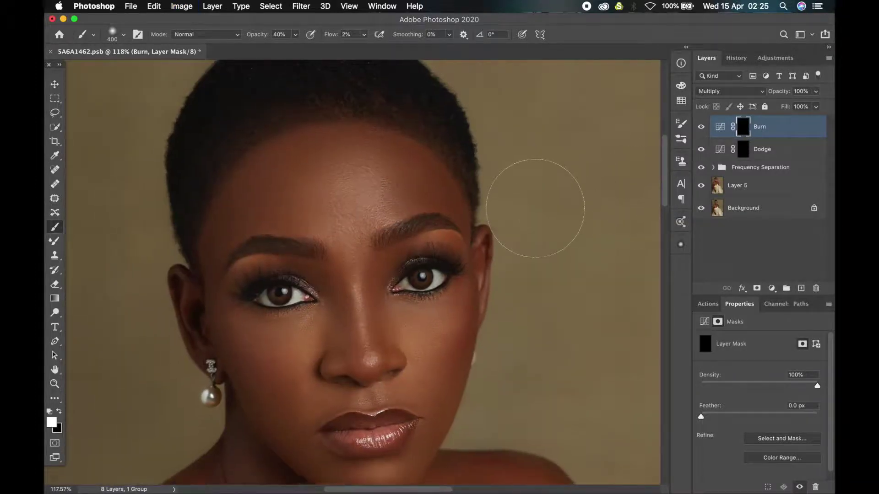
click(701, 126)
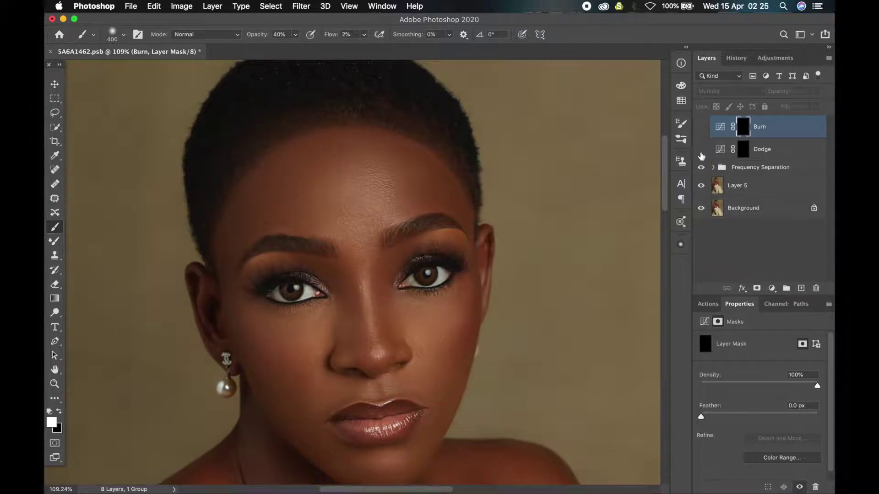
drag(701, 151, 701, 128)
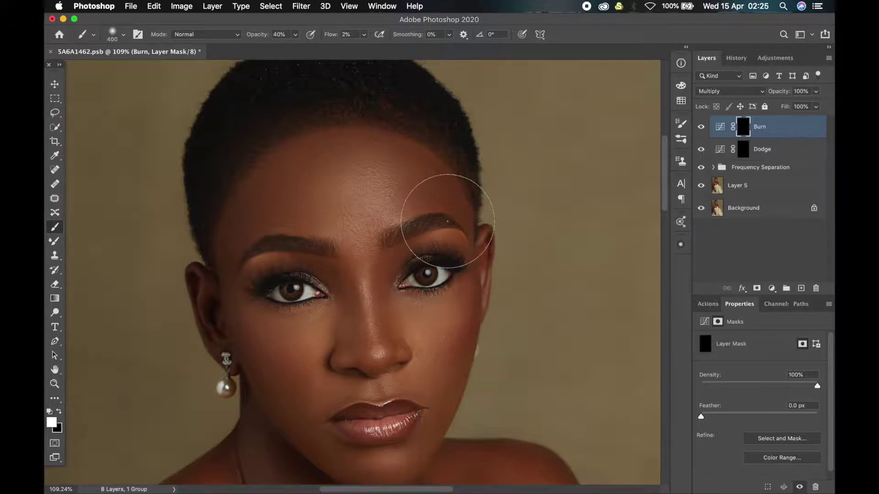
Step: Add a new layer above the Burn layer and make bright red (f80000) the foreground colour for the Brush tool
click(802, 288)
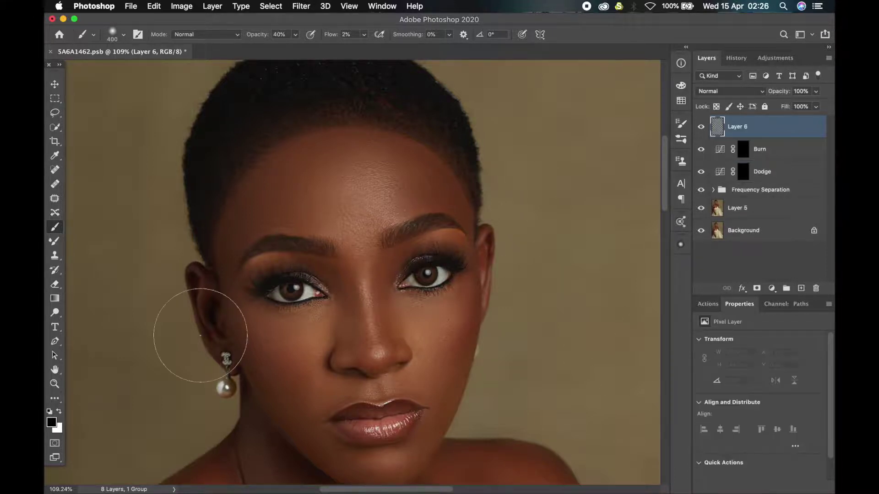
key(x)
click(58, 430)
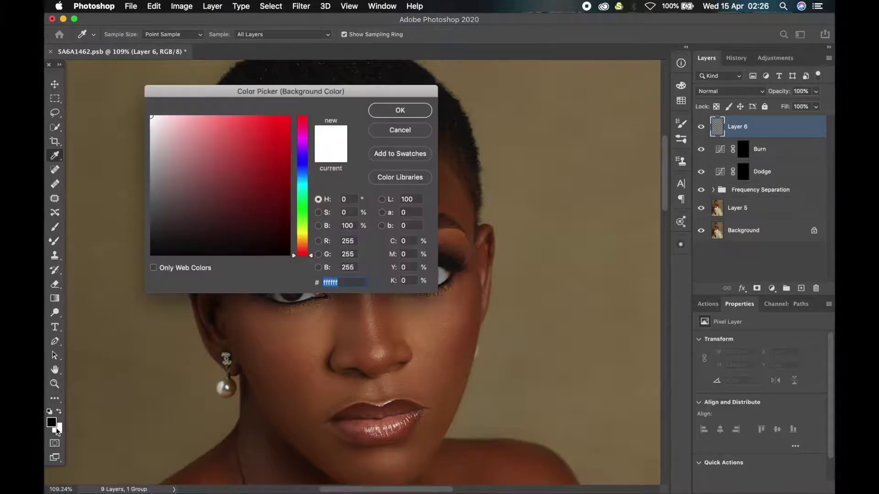
click(289, 119)
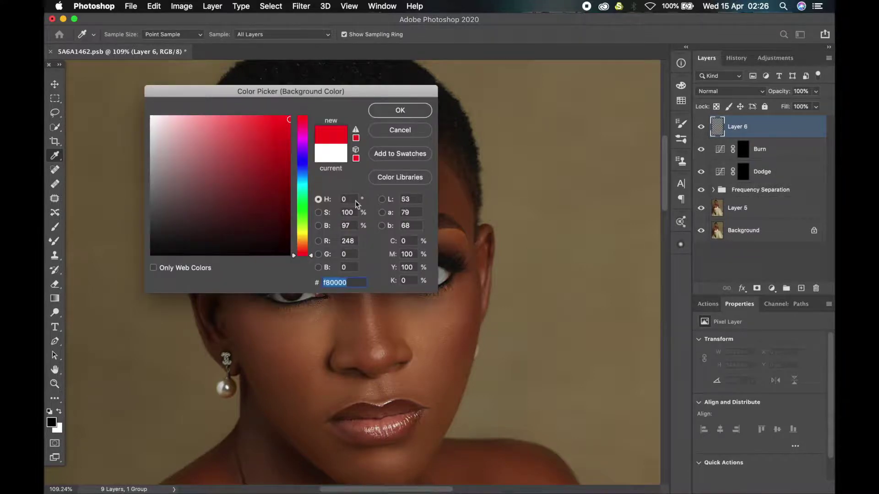
click(400, 110)
key(b)
key(x)
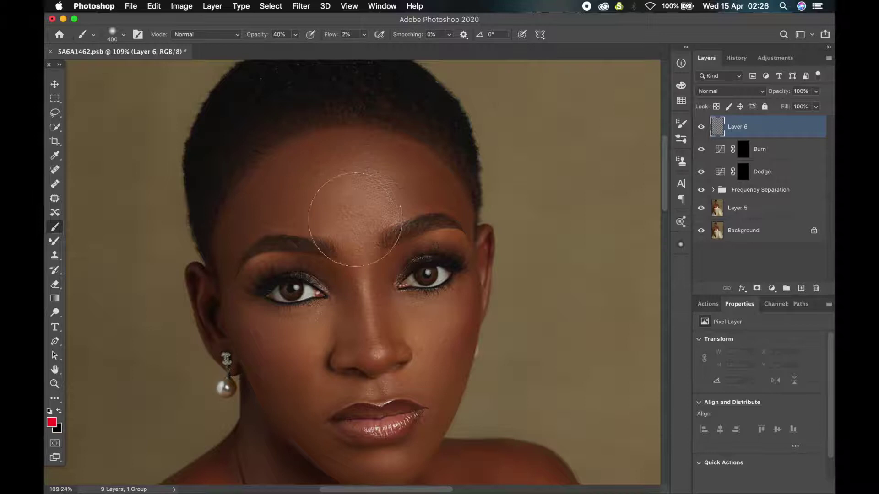
Step: Set up a hard round brush of 44 px with 100% opacity and 99% flow
right_click(449, 186)
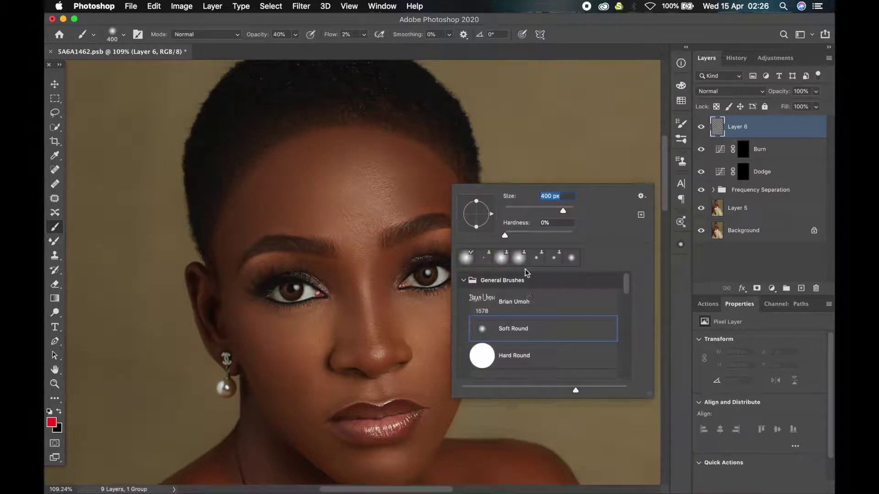
drag(505, 236, 620, 228)
drag(564, 211, 521, 211)
key(Return)
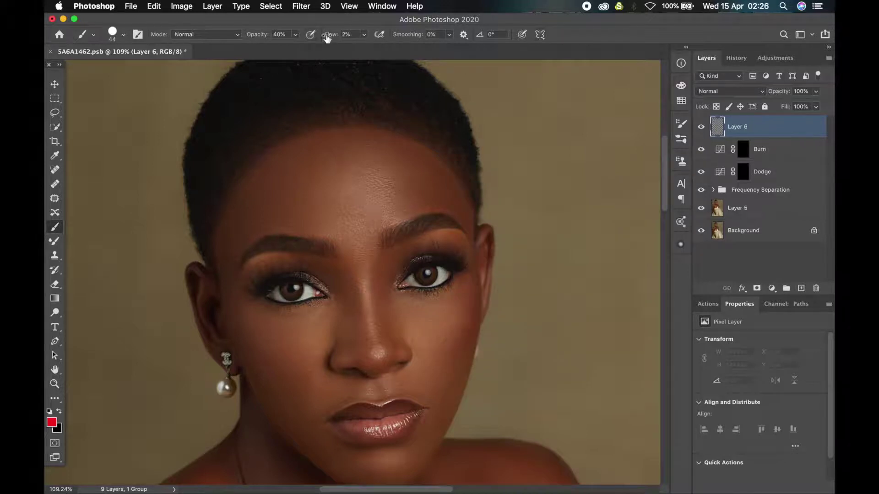
drag(328, 34, 435, 35)
drag(259, 38, 293, 37)
Step: Paint a red diamond, an arrow pointing into it and a small box on the plain backdrop beside the face
scroll(388, 256, right, 5)
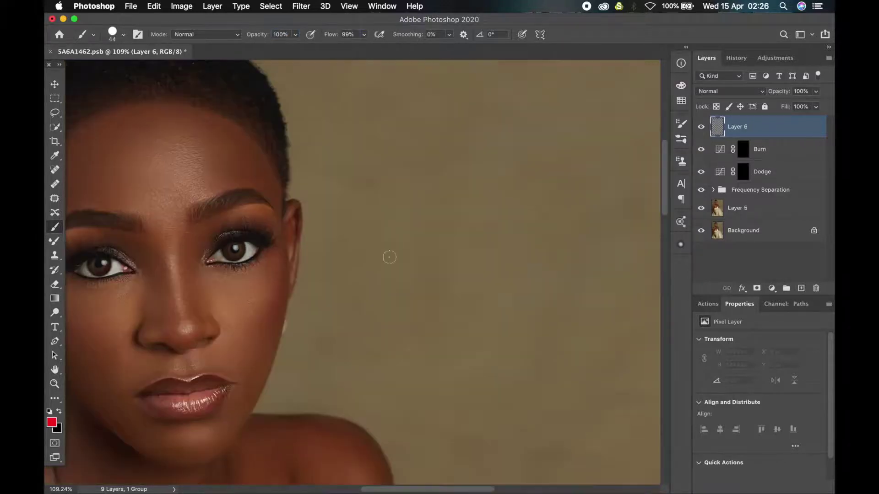
drag(358, 223, 493, 319)
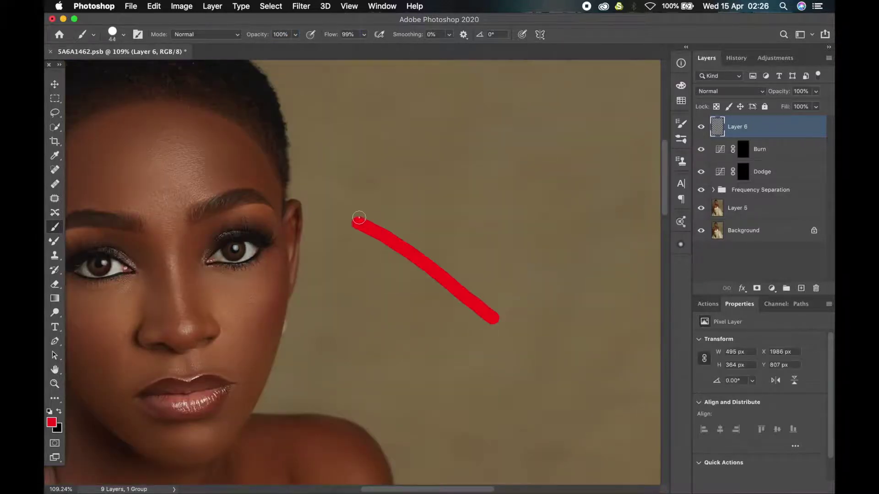
mouse_move(357, 221)
mouse_down()
mouse_move(454, 126)
mouse_move(591, 219)
mouse_move(493, 319)
mouse_up()
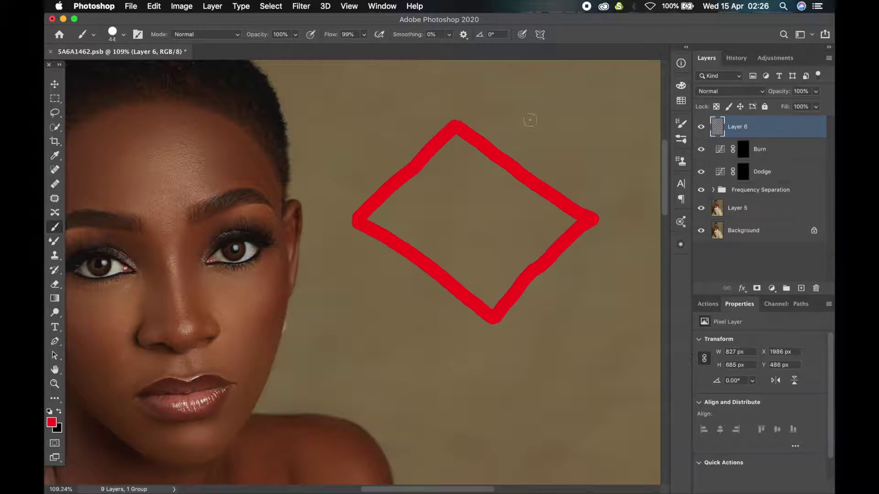
drag(533, 116, 513, 150)
mouse_move(491, 192)
mouse_down()
mouse_move(470, 227)
mouse_move(503, 196)
mouse_up()
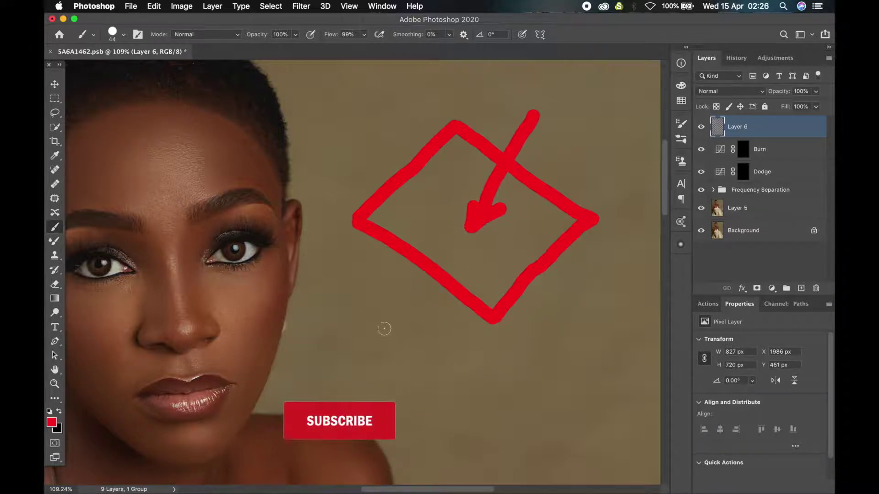
mouse_move(400, 336)
mouse_down()
mouse_move(425, 345)
mouse_move(421, 383)
mouse_move(411, 389)
mouse_move(355, 356)
mouse_move(428, 341)
mouse_up()
Step: Select the Burn layer's mask, invert it to white and invert it back to black
key(alt+[)
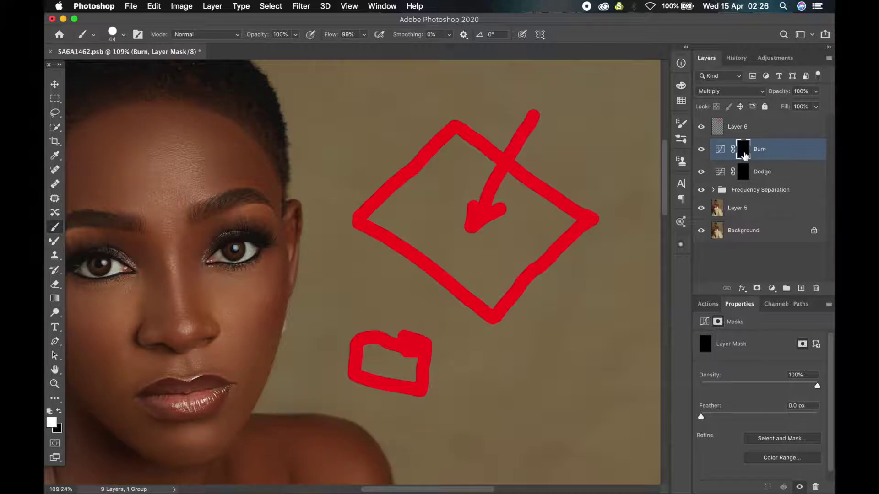
key(super+i)
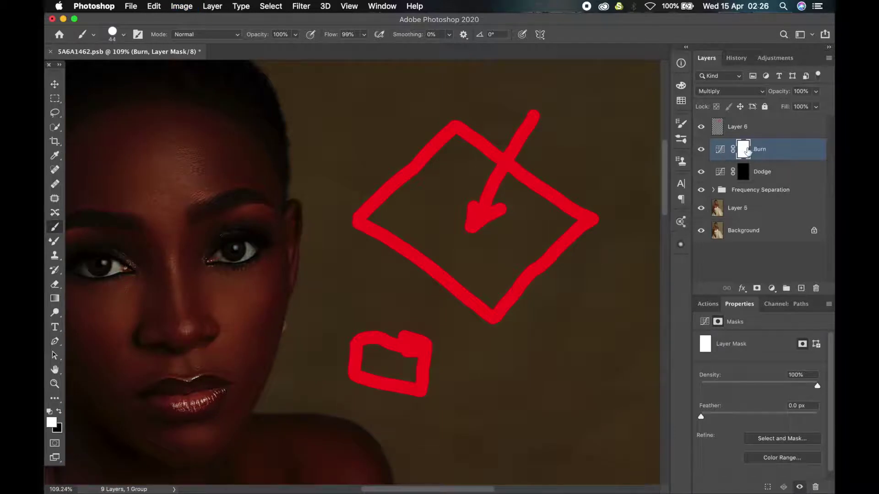
key(super+i)
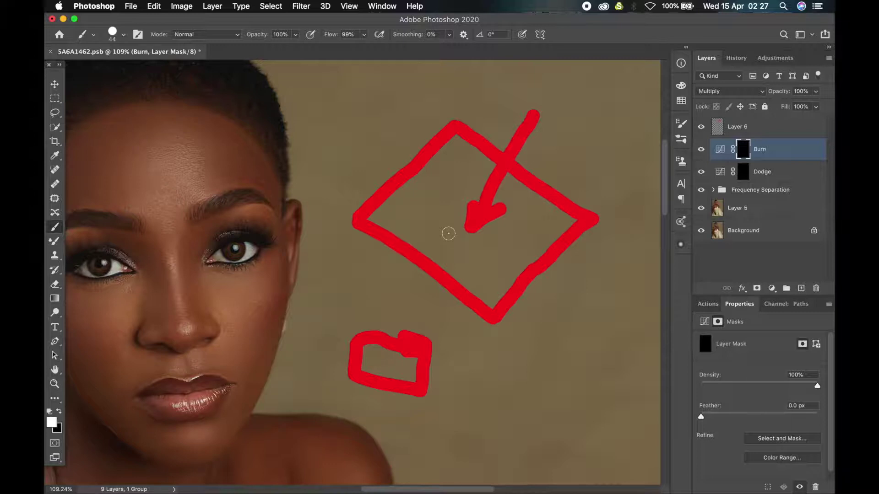
Step: Set the brush flow to 16% and enlarge the brush to 175 px
scroll(448, 233, down, 1)
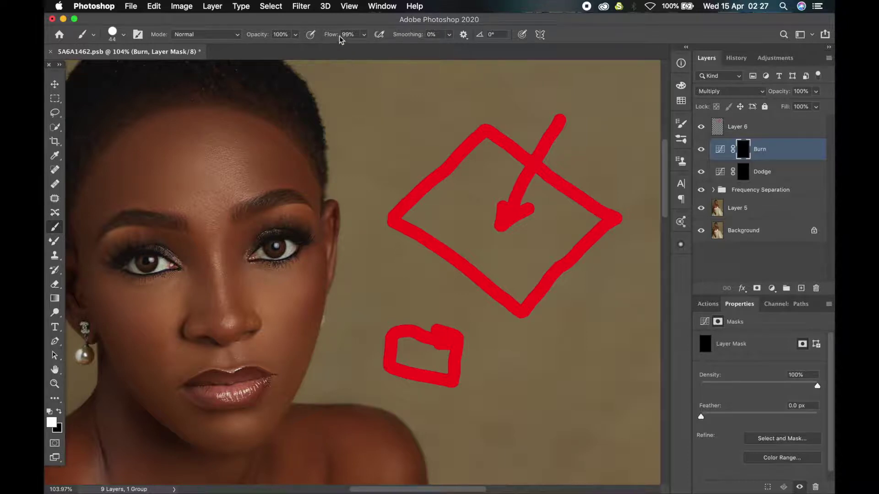
drag(337, 35, 278, 52)
drag(328, 35, 334, 36)
key(bracketright)
key(bracketright)
key(bracketright)
key(bracketright)
key(bracketright)
key(bracketright)
key(bracketright)
key(bracketright)
key(bracketright)
key(bracketright)
key(bracketright)
key(bracketleft)
key(bracketleft)
key(bracketleft)
Step: Paint white over the centre of the forehead on the Burn mask and view the mask on its own
mouse_move(218, 176)
mouse_down()
mouse_move(204, 153)
mouse_move(208, 165)
mouse_up()
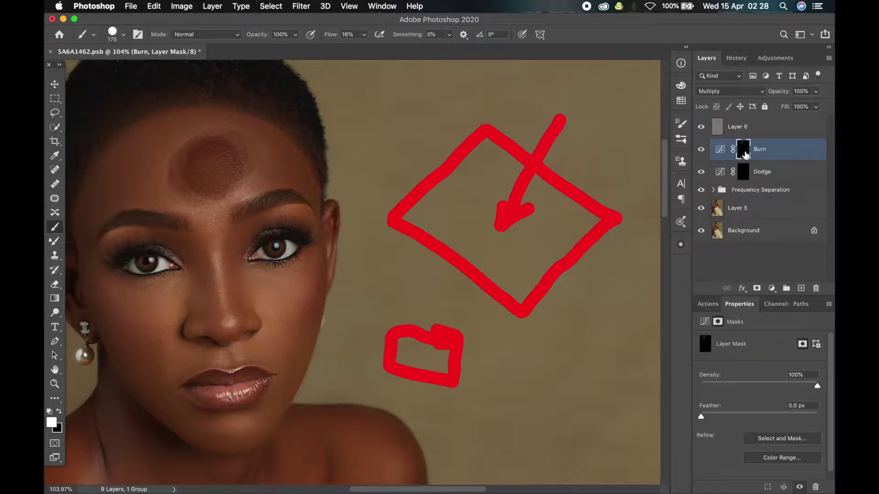
alt+click(744, 152)
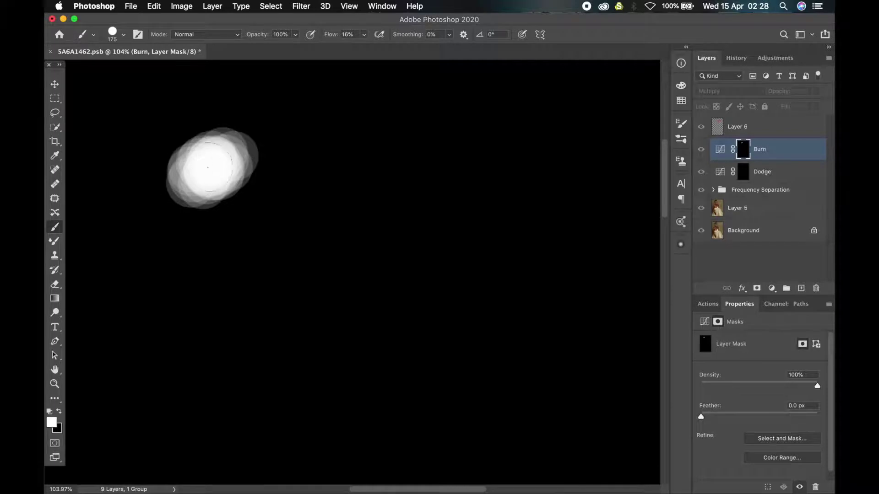
alt+click(744, 152)
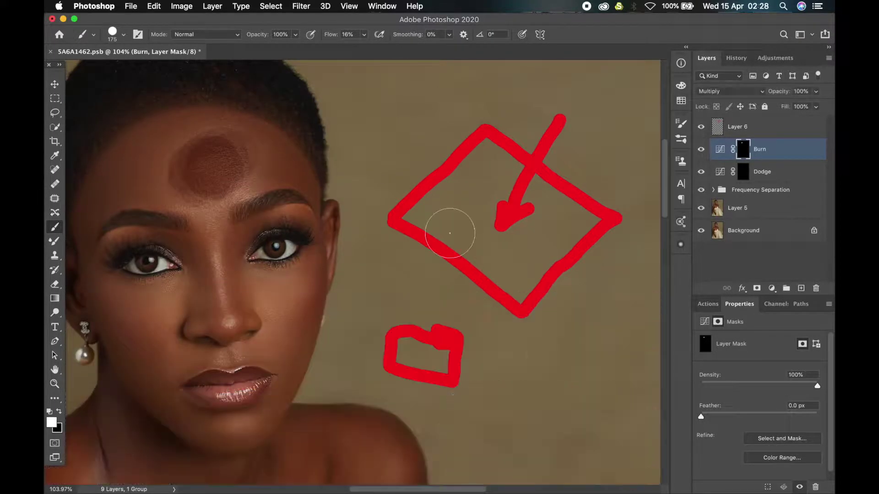
Step: Delete the painted mask from the Burn layer and remove the layer with the red drawings
mouse_move(743, 151)
mouse_down()
mouse_move(822, 278)
mouse_move(816, 288)
mouse_up()
key(alt+])
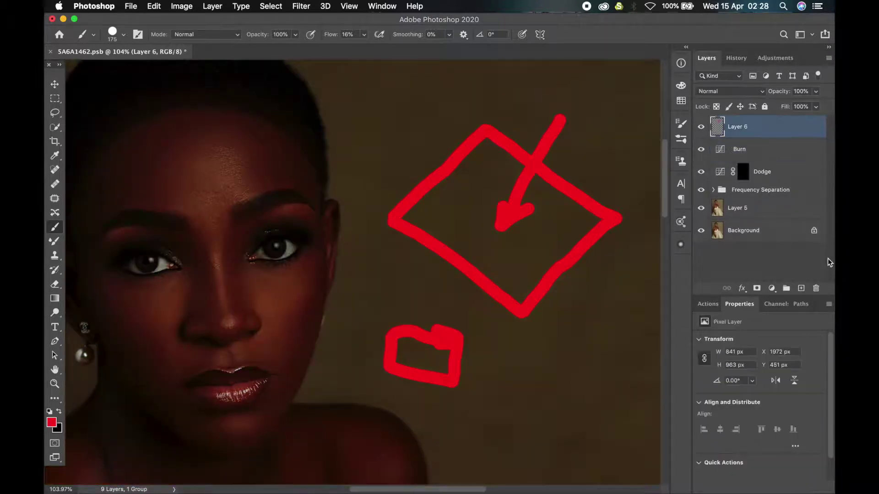
click(816, 288)
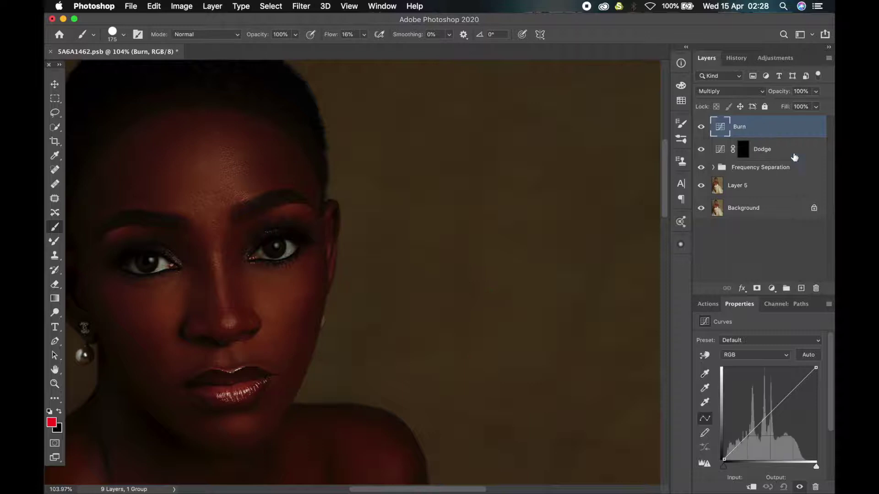
Step: Add a new layer mask to the Burn layer and invert it to black
click(756, 288)
key(ctrl+i)
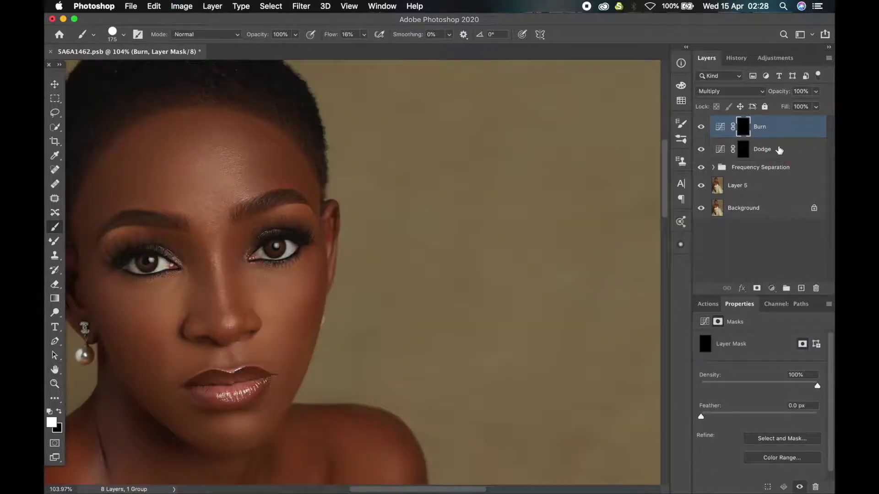
Step: Group the Burn and Dodge layers and rename the group as D&B
shift+click(778, 150)
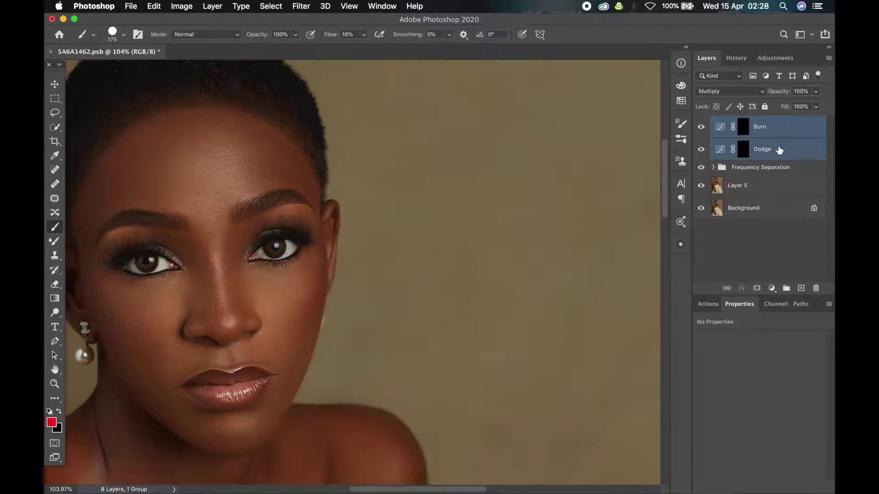
key(super+g)
double_click(744, 122)
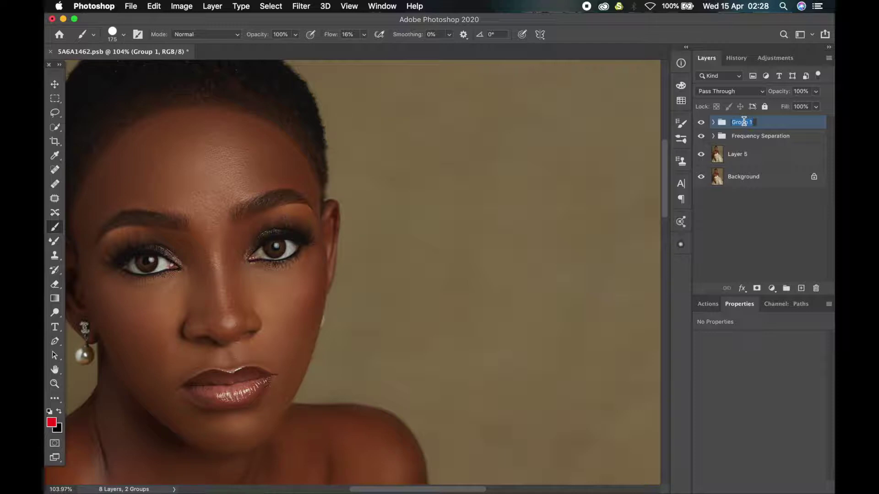
text(D&B)
key(Return)
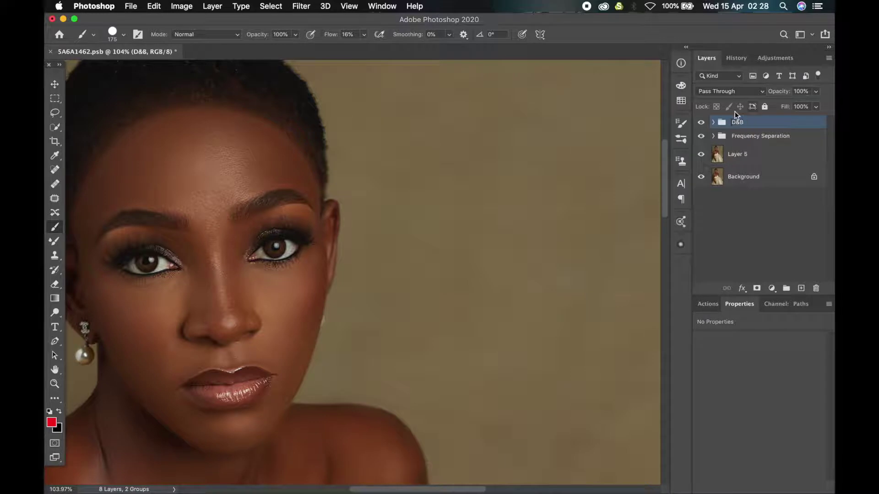
Step: Duplicate the D&B group and rename the copy as D&B Details
click(713, 122)
click(713, 122)
key(super+j)
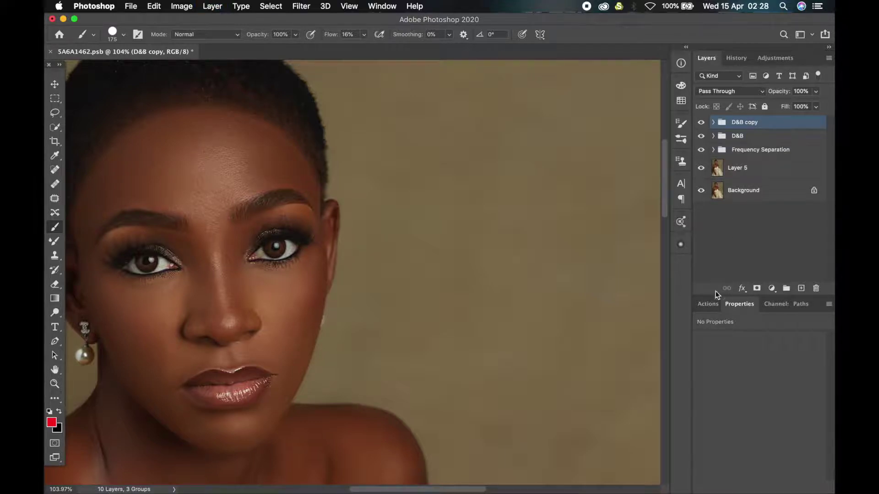
click(708, 305)
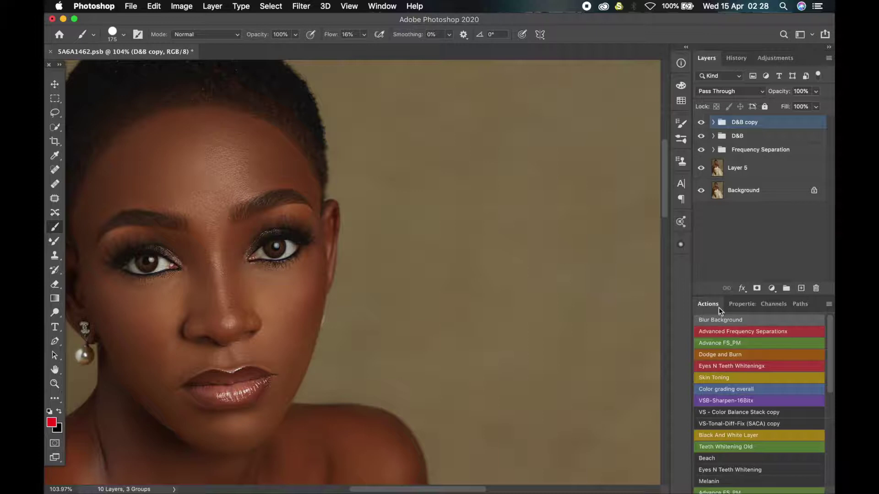
double_click(740, 122)
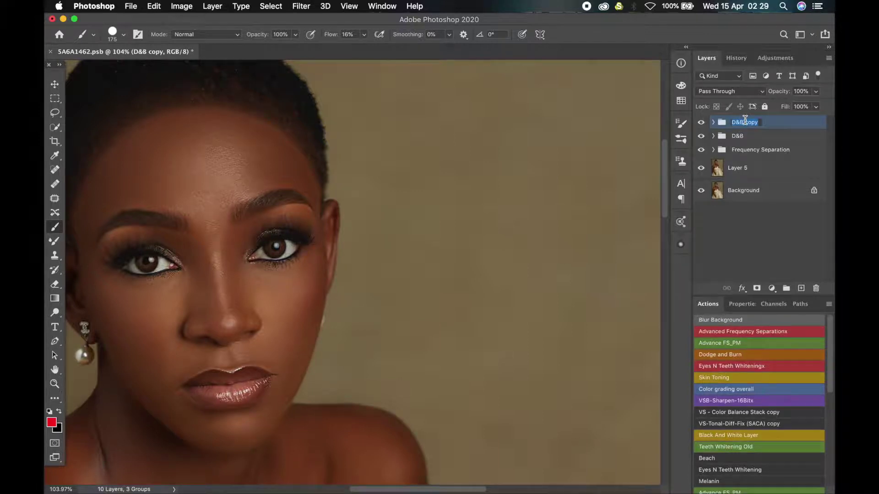
click(762, 122)
key(BackSpace)
key(BackSpace)
text(Deta)
key(Return)
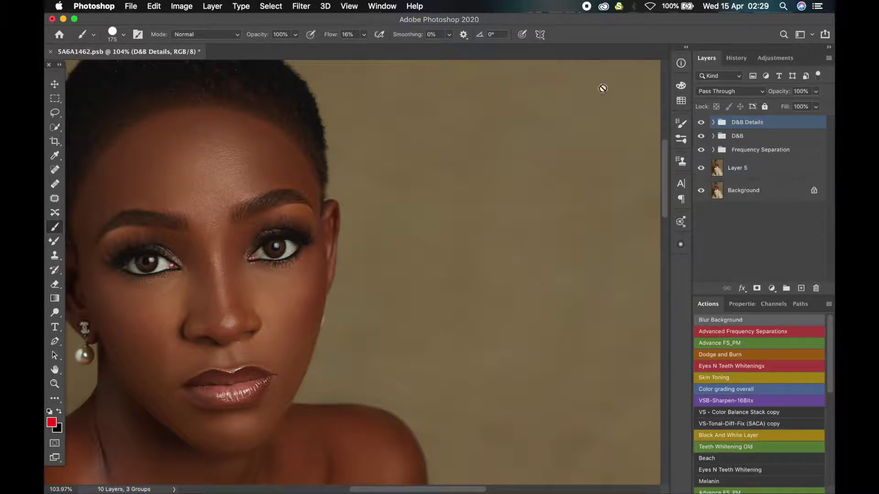
Step: Expand the D&B group to show its Burn and Dodge layers
click(713, 136)
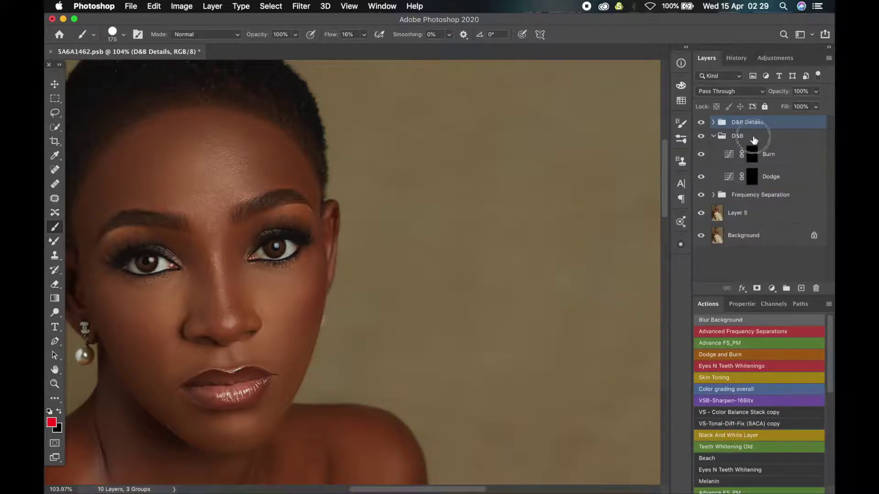
click(754, 138)
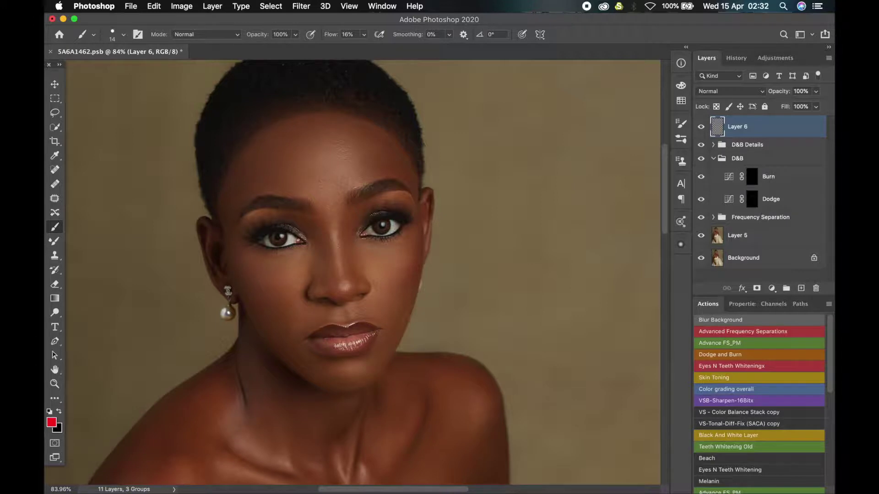
Step: Outline the forehead centre, nose bridge, nose tip, lower lip, chin and both under-eye cheeks in red on Layer 6 as dodge areas
mouse_move(325, 131)
mouse_down()
mouse_move(285, 161)
mouse_move(303, 203)
mouse_move(318, 211)
mouse_move(353, 199)
mouse_move(376, 164)
mouse_move(365, 141)
mouse_move(321, 131)
mouse_up()
drag(328, 231, 337, 277)
mouse_move(343, 269)
mouse_down()
mouse_move(334, 223)
mouse_move(328, 241)
mouse_up()
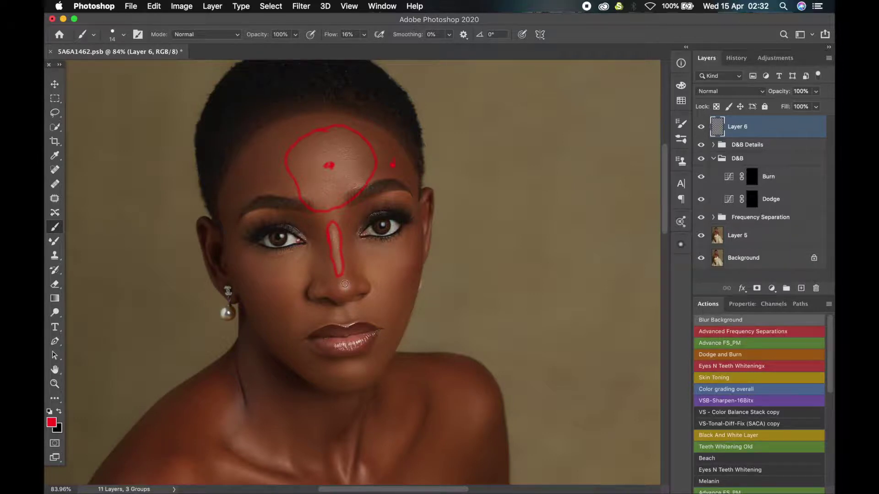
mouse_move(345, 283)
mouse_down()
mouse_move(334, 292)
mouse_move(347, 297)
mouse_move(355, 281)
mouse_move(337, 281)
mouse_move(337, 291)
mouse_up()
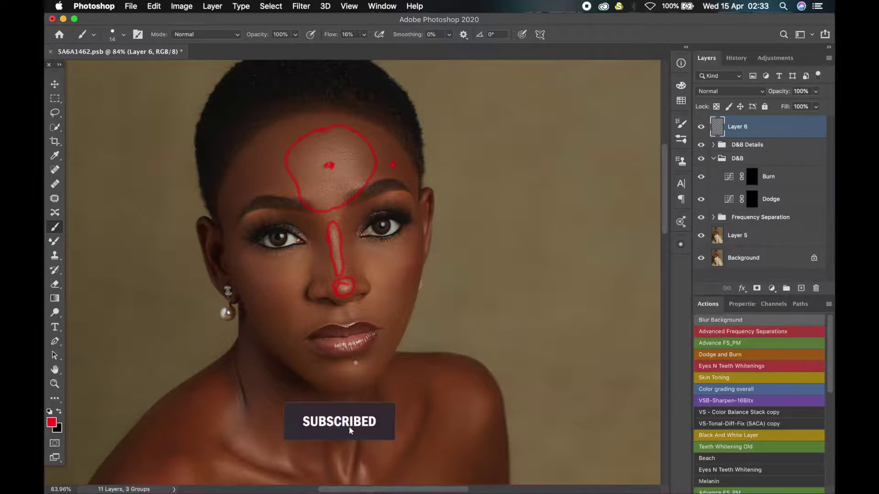
mouse_move(352, 362)
mouse_down()
mouse_move(334, 371)
mouse_move(349, 379)
mouse_move(365, 375)
mouse_move(336, 345)
mouse_move(364, 344)
mouse_up()
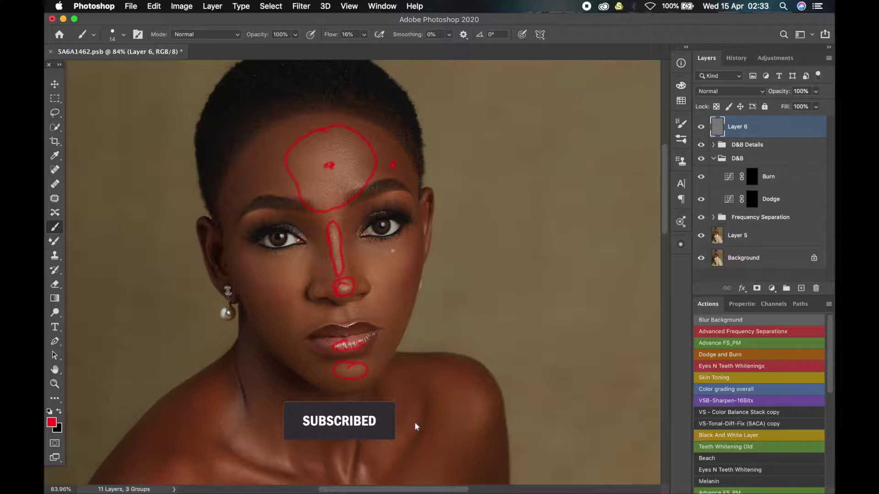
mouse_move(393, 243)
mouse_down()
mouse_move(362, 259)
mouse_move(376, 288)
mouse_move(408, 266)
mouse_move(397, 244)
mouse_up()
mouse_move(297, 252)
mouse_down()
mouse_move(252, 253)
mouse_move(260, 277)
mouse_move(279, 293)
mouse_move(299, 286)
mouse_move(304, 265)
mouse_move(288, 258)
mouse_up()
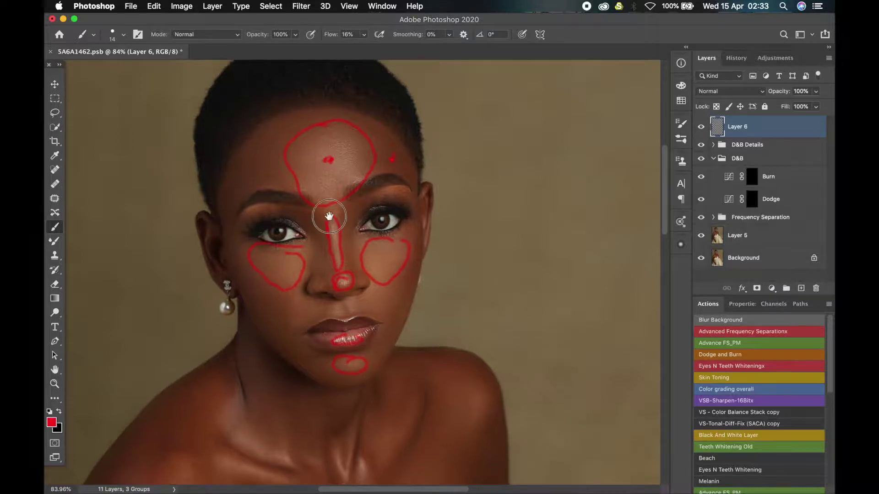
Step: Outline the collarbone, the shoulder highlight and the base of the neck in red on Layer 6
drag(293, 460, 276, 266)
mouse_move(213, 266)
mouse_down()
mouse_move(277, 296)
mouse_move(207, 284)
mouse_move(193, 271)
mouse_move(207, 265)
mouse_move(234, 277)
mouse_up()
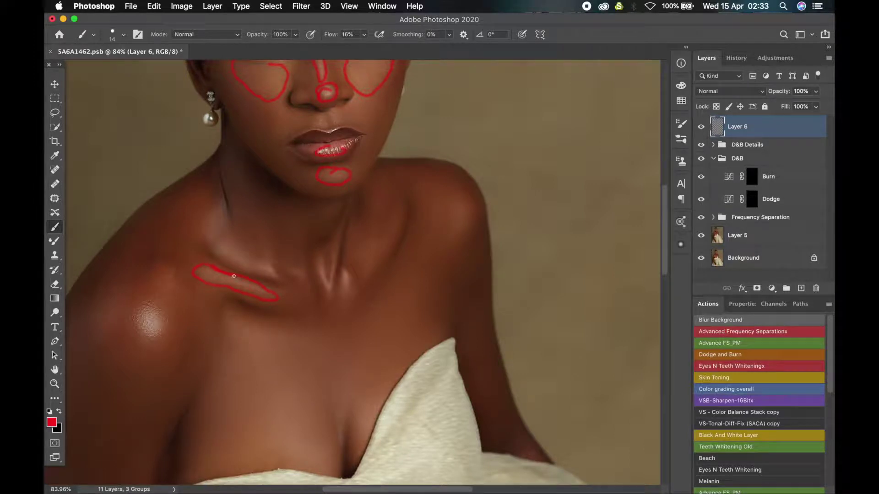
mouse_move(158, 307)
mouse_down()
mouse_move(135, 324)
mouse_move(141, 332)
mouse_move(163, 338)
mouse_move(159, 306)
mouse_up()
mouse_move(353, 278)
mouse_down()
mouse_move(326, 292)
mouse_move(318, 282)
mouse_move(316, 268)
mouse_move(321, 261)
mouse_move(331, 277)
mouse_move(338, 246)
mouse_up()
scroll(295, 362, up, 10)
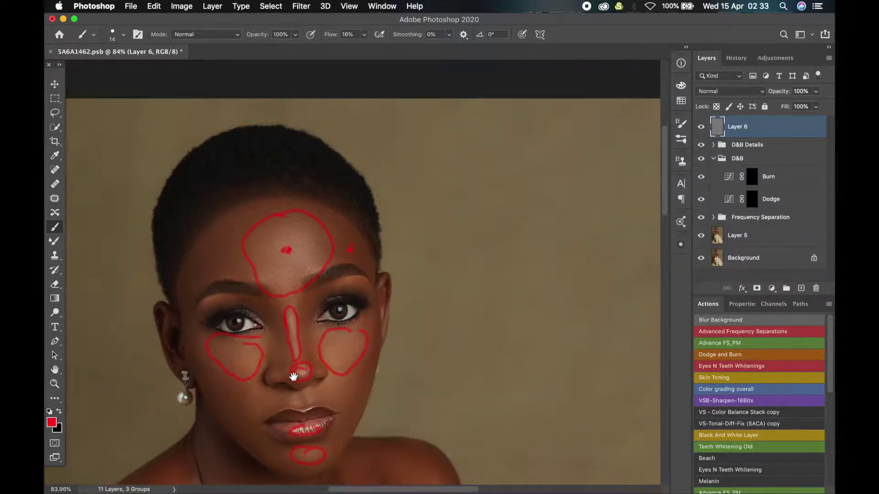
Step: Create a new layer above Layer 6 and outline both outer sides of the forehead in black as burn areas
click(801, 288)
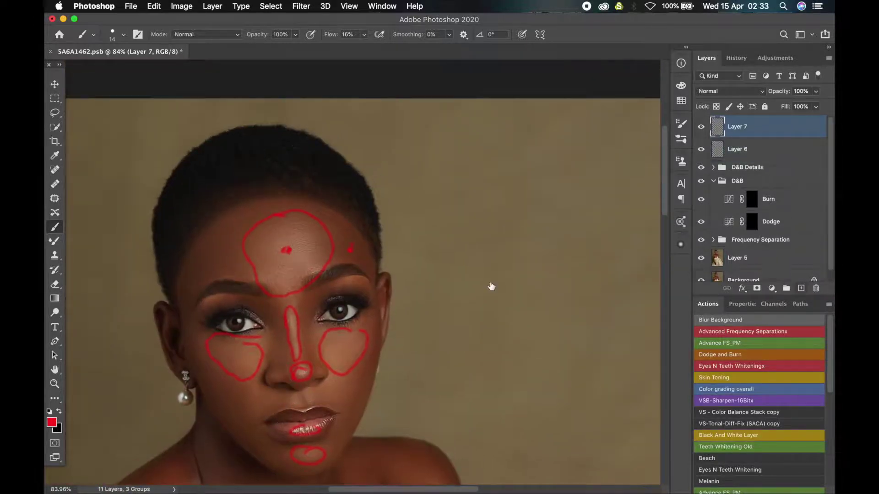
click(57, 428)
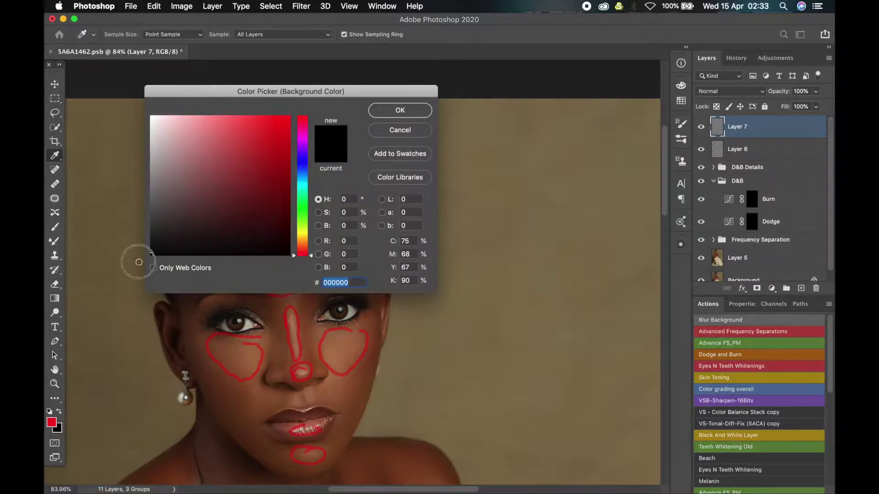
key(Return)
key(b)
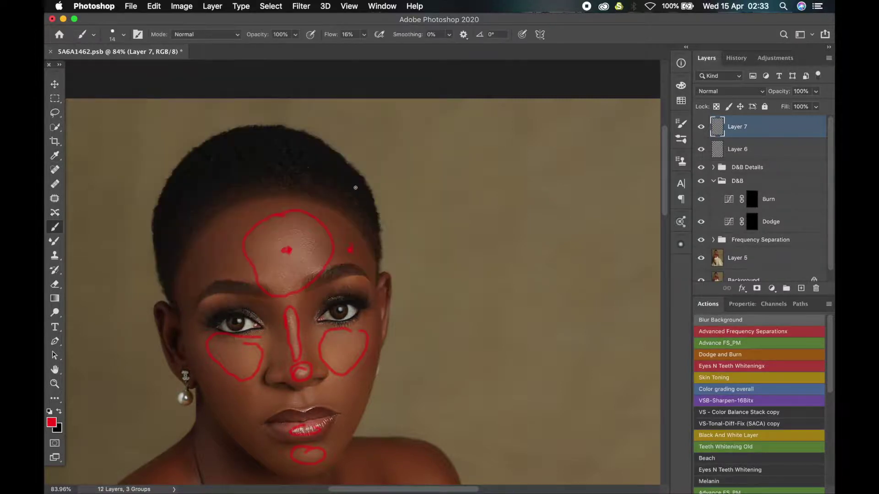
key(x)
mouse_move(239, 207)
mouse_down()
mouse_move(180, 247)
mouse_move(174, 284)
mouse_move(185, 307)
mouse_move(210, 284)
mouse_move(251, 284)
mouse_move(244, 235)
mouse_move(253, 203)
mouse_move(236, 208)
mouse_up()
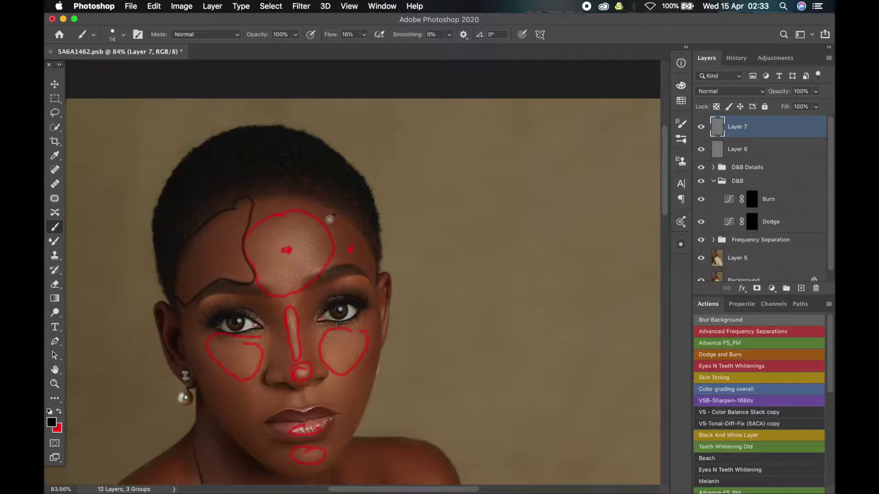
mouse_move(329, 219)
mouse_down()
mouse_move(328, 263)
mouse_move(373, 278)
mouse_move(366, 241)
mouse_move(328, 215)
mouse_up()
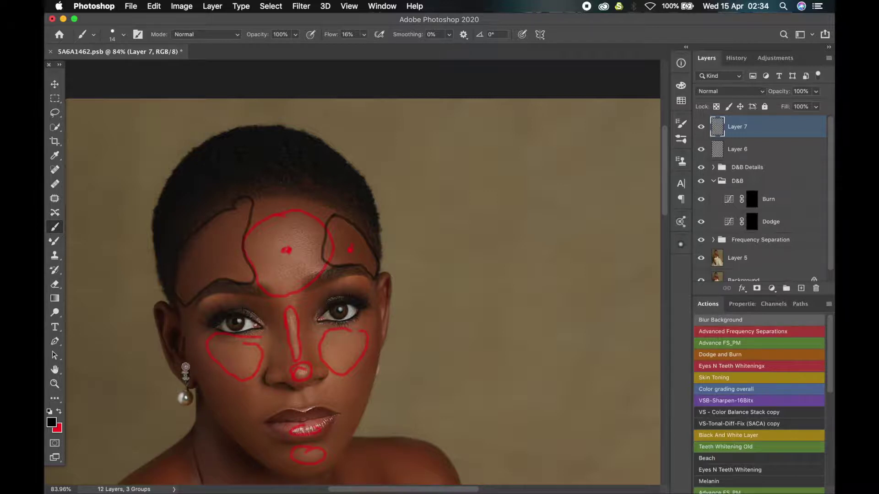
Step: Outline the outer cheeks along the jaw and both sides of the nose in black on Layer 7
mouse_move(274, 460)
mouse_down()
mouse_move(240, 383)
mouse_move(188, 335)
mouse_up()
mouse_move(371, 327)
mouse_down()
mouse_move(338, 385)
mouse_move(328, 420)
mouse_move(340, 437)
mouse_move(369, 407)
mouse_move(373, 323)
mouse_up()
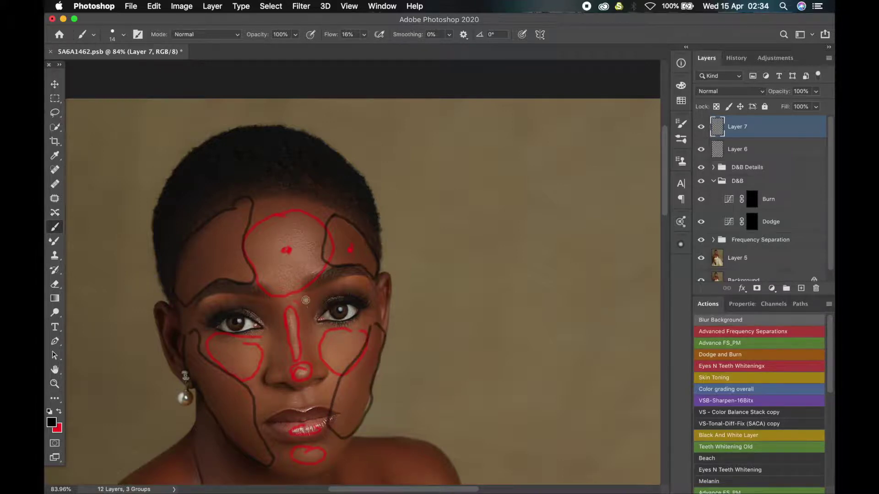
mouse_move(306, 301)
mouse_down()
mouse_move(299, 326)
mouse_move(309, 354)
mouse_move(318, 345)
mouse_move(303, 303)
mouse_move(280, 316)
mouse_move(287, 359)
mouse_move(267, 321)
mouse_move(285, 321)
mouse_up()
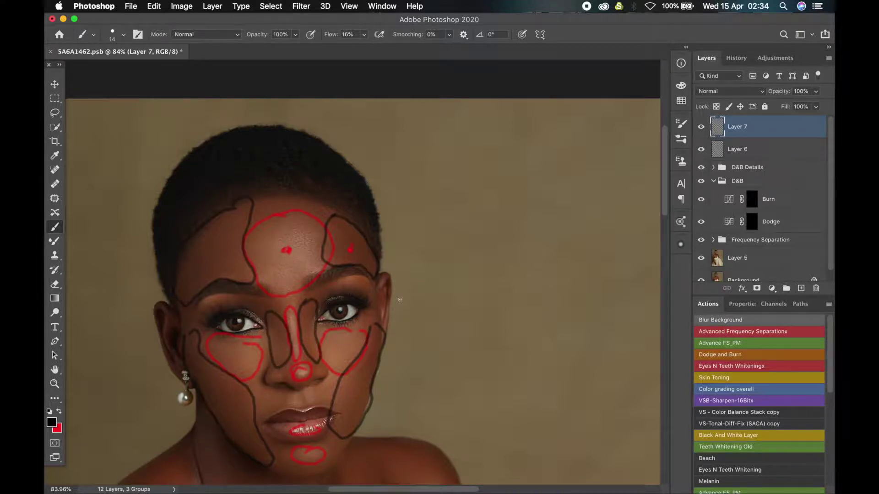
Step: Outline the areas between both eyebrows and eyes in red on Layer 6
click(761, 149)
key(x)
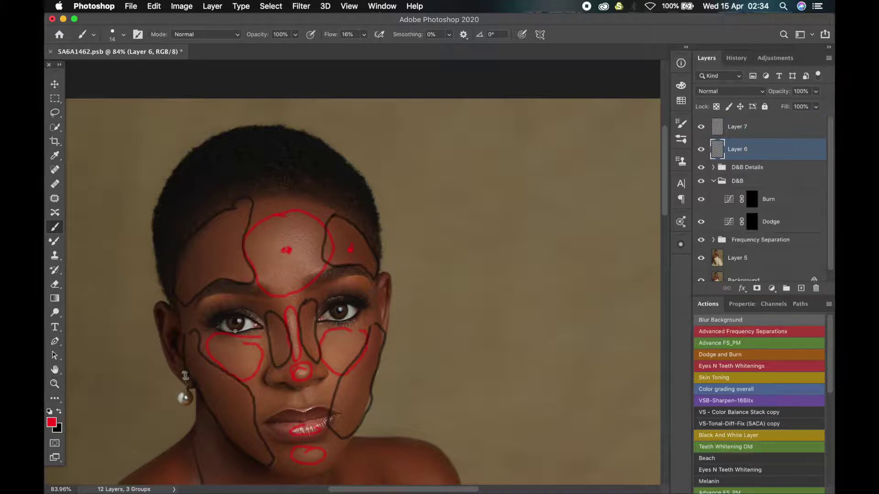
mouse_move(226, 298)
mouse_down()
mouse_move(204, 297)
mouse_move(192, 312)
mouse_move(210, 316)
mouse_move(230, 300)
mouse_up()
mouse_move(360, 280)
mouse_down()
mouse_move(332, 281)
mouse_move(321, 296)
mouse_move(366, 295)
mouse_move(353, 276)
mouse_up()
Step: Outline the hollow below the collarbone and the upper chest beside the opposite shoulder in black on Layer 7, undoing the extra shoulder stroke
scroll(266, 354, down, 1)
drag(276, 418, 305, 271)
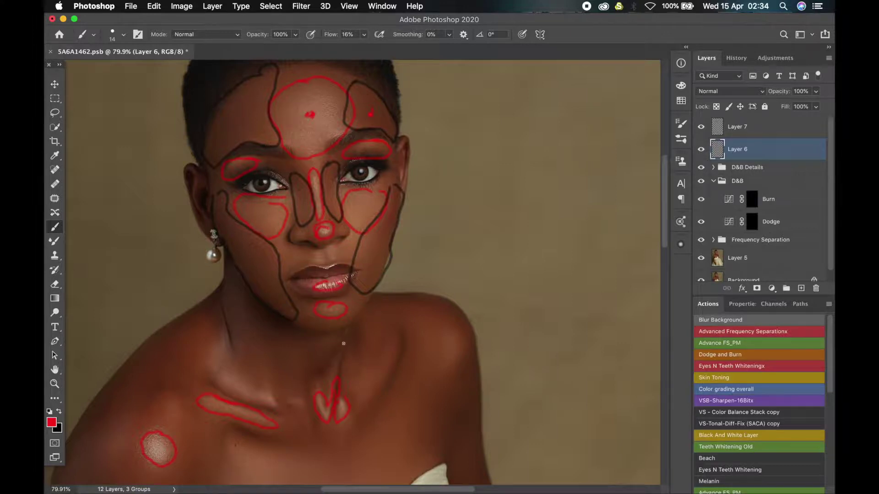
scroll(344, 343, down, 1)
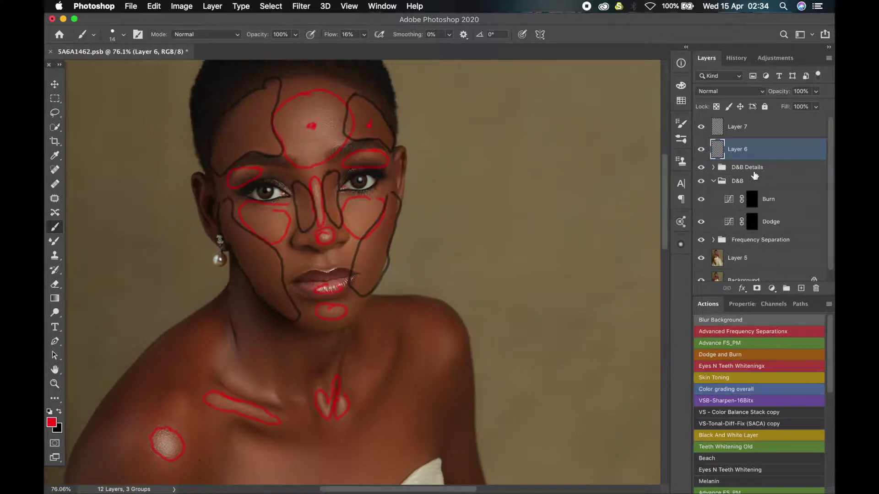
click(739, 128)
key(x)
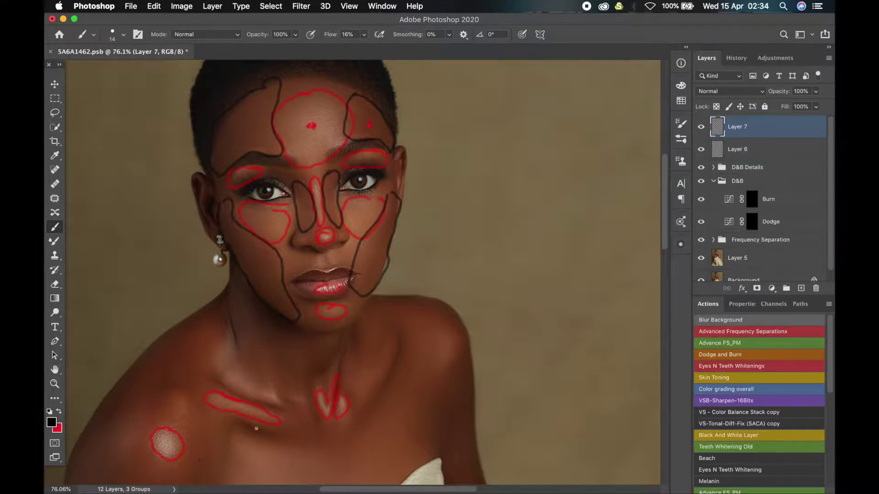
mouse_move(253, 423)
mouse_down()
mouse_move(233, 439)
mouse_move(320, 451)
mouse_move(272, 427)
mouse_up()
mouse_move(398, 346)
mouse_down()
mouse_move(376, 376)
mouse_move(361, 442)
mouse_move(403, 413)
mouse_move(423, 350)
mouse_up()
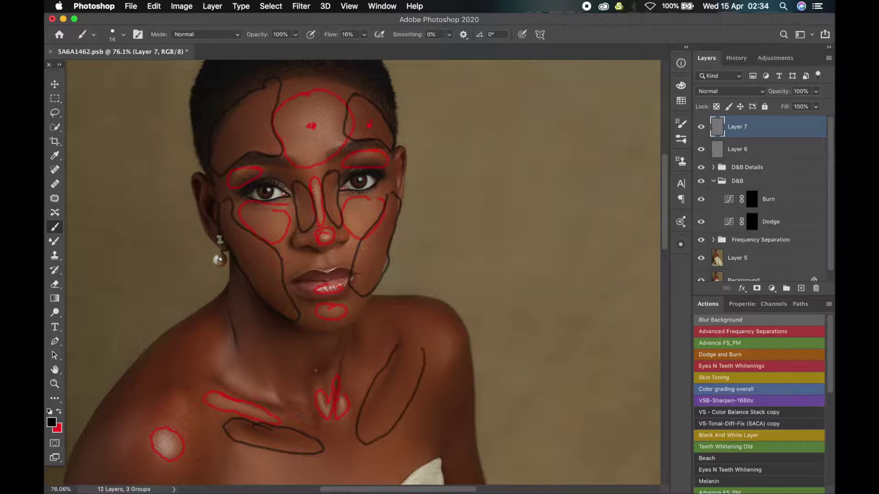
mouse_move(170, 349)
mouse_down()
mouse_move(127, 426)
mouse_move(217, 394)
mouse_up()
key(super+z)
Step: Delete the marking layers Layer 6 and Layer 7 together
scroll(283, 397, down, 3)
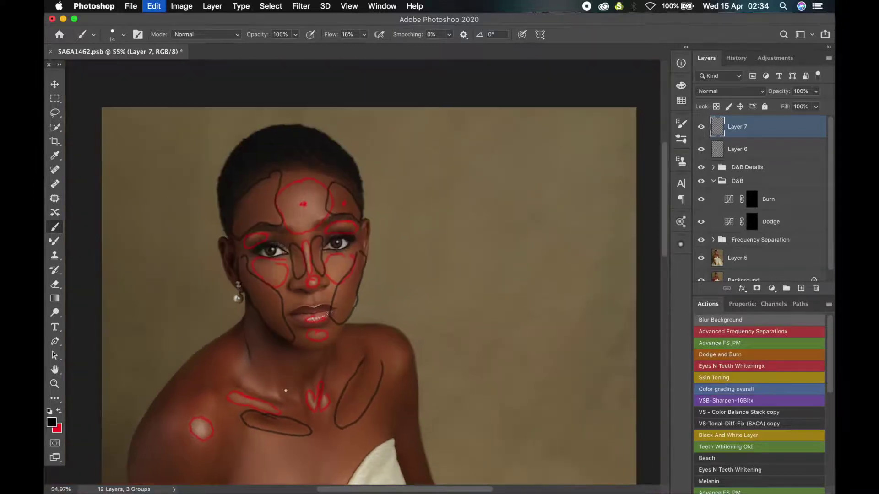
drag(267, 405, 273, 368)
scroll(328, 261, up, 3)
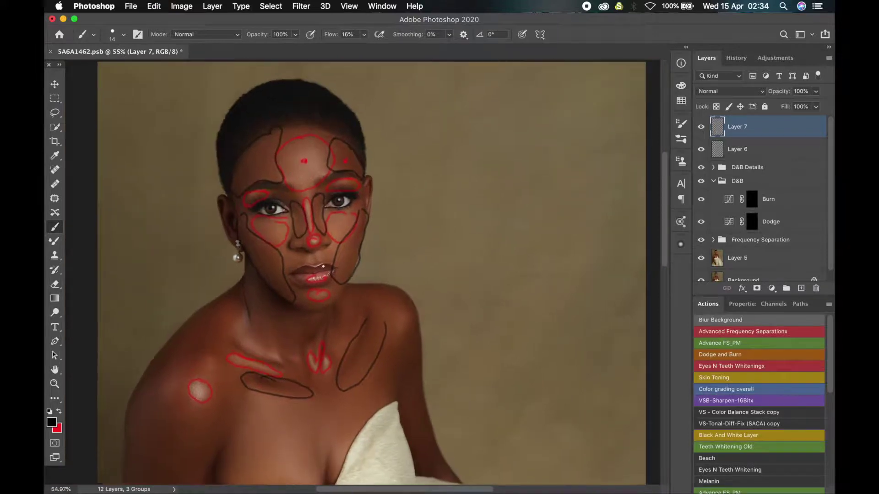
scroll(328, 261, up, 1)
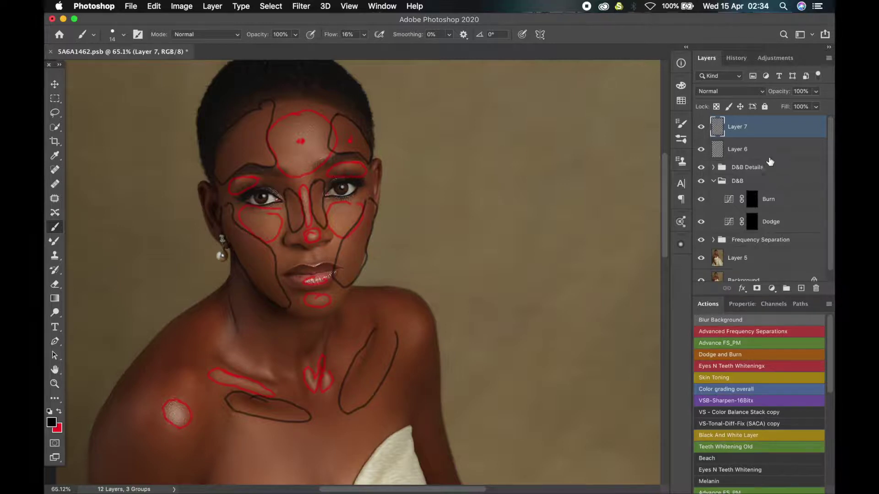
shift+click(786, 149)
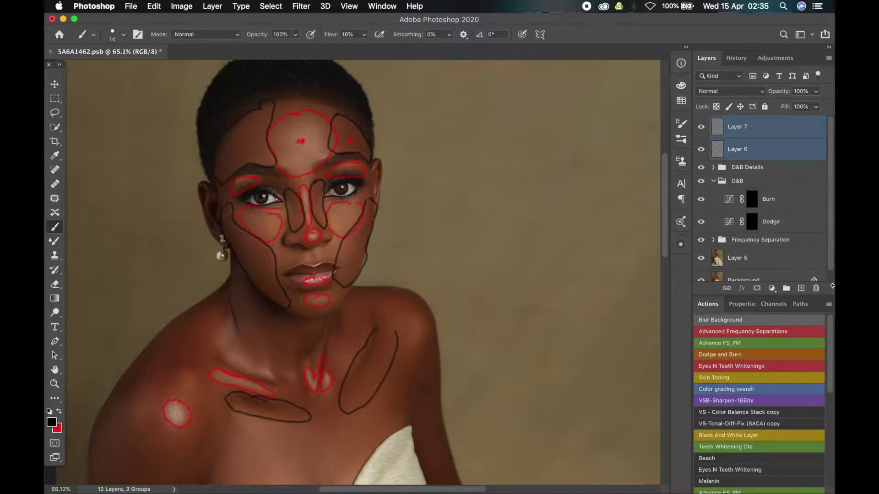
click(817, 288)
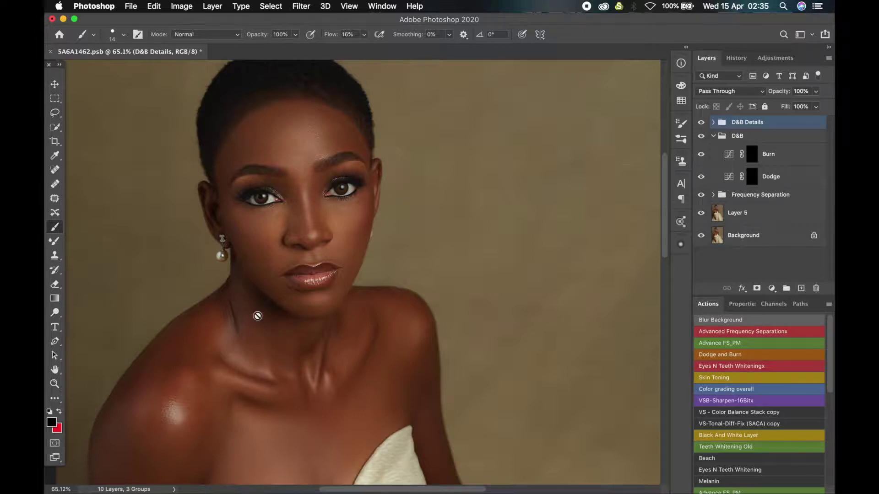
Step: Select the Dodge layer's mask in the D&B group and set the foreground colour to white (ffffff)
click(752, 179)
key(d)
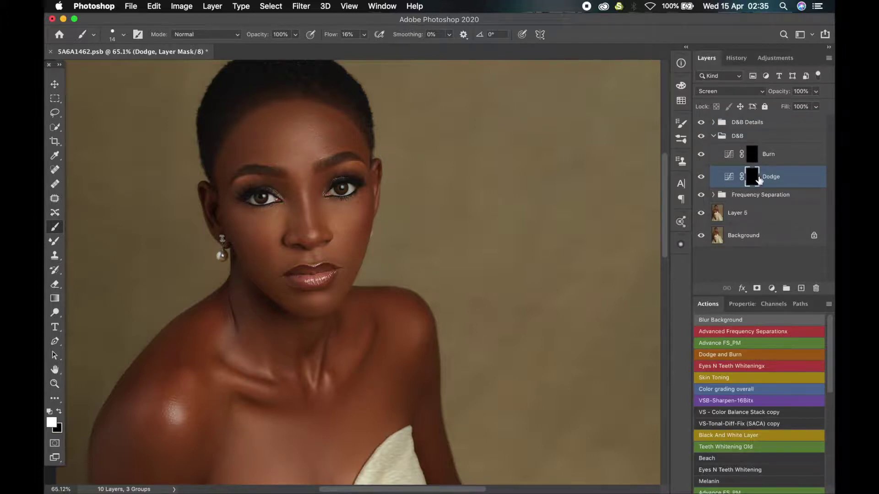
click(51, 423)
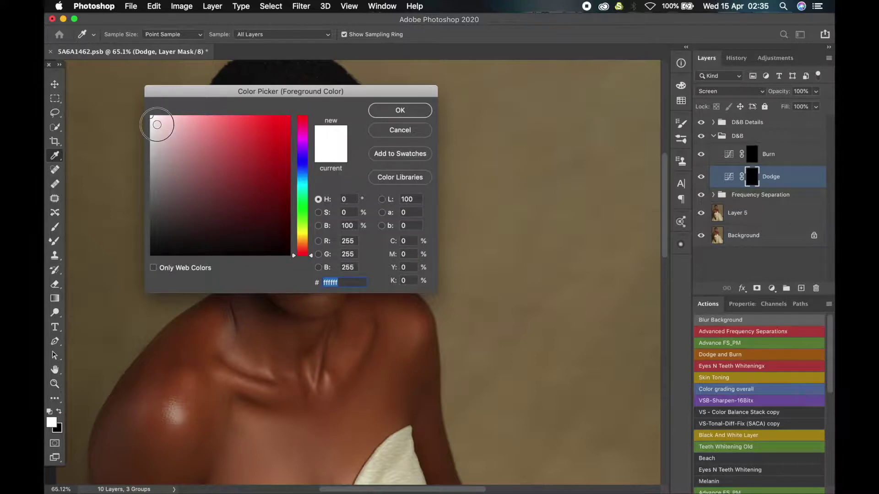
click(399, 110)
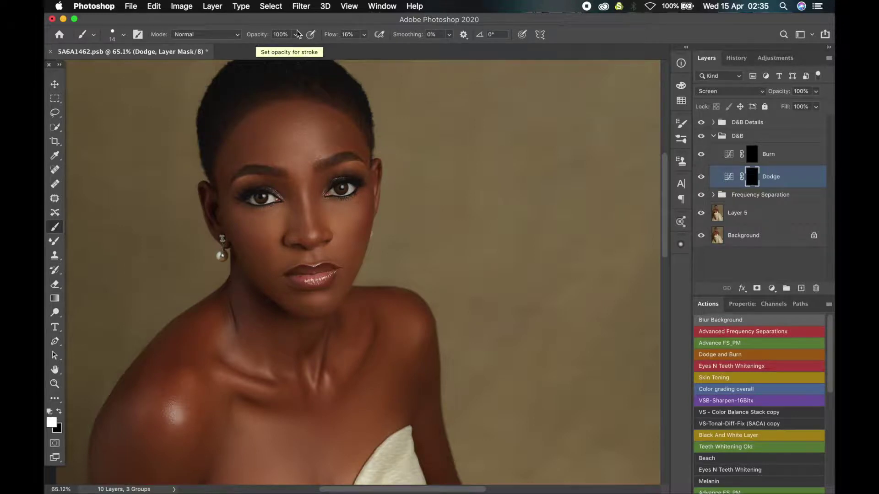
Step: Set the brush flow to 100% and size to 90, and paint a diagonal test stroke over the backdrop on the Dodge mask
key(shift+0)
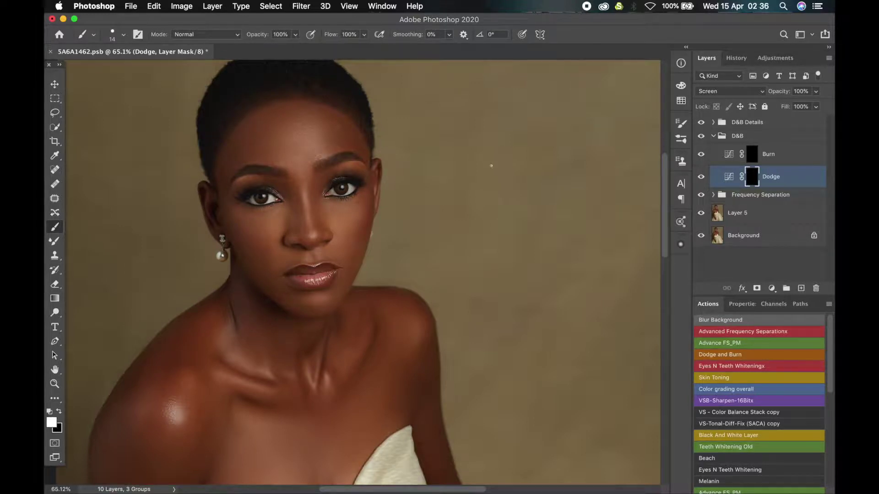
shift+click(417, 272)
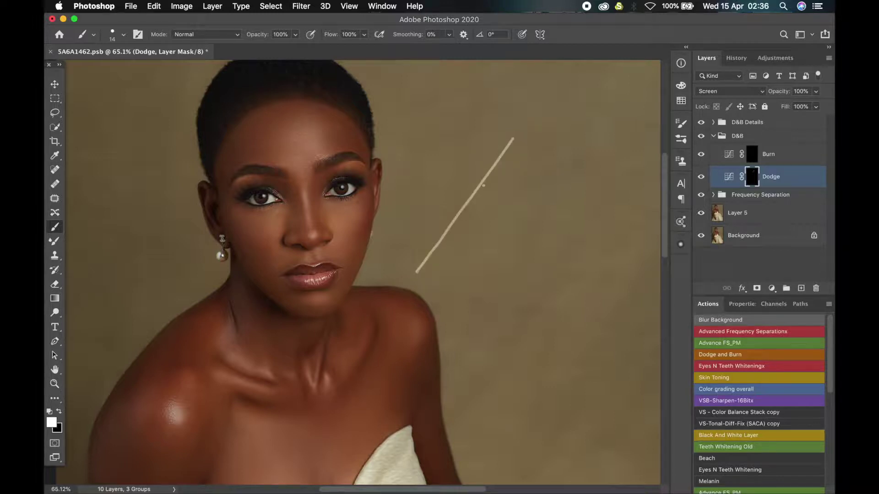
key(super+z)
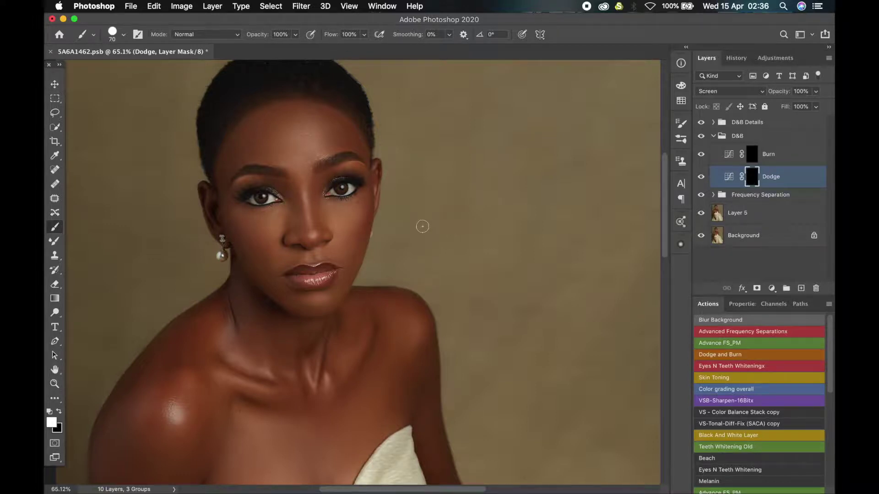
key(bracketright)
key(bracketright)
drag(411, 234, 520, 109)
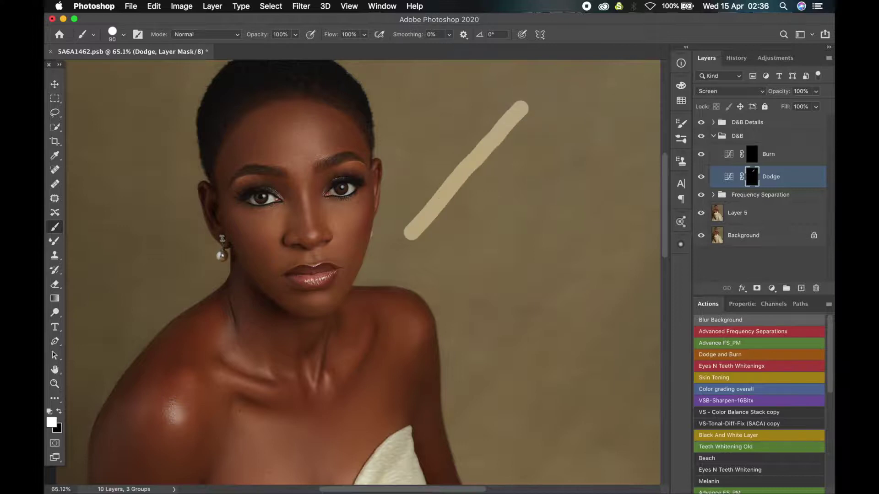
Step: Set the brush flow to 24% and build up overlapping test strokes beside the solid stroke on the Dodge mask
mouse_move(329, 35)
mouse_down()
mouse_move(263, 46)
mouse_move(273, 54)
mouse_up()
mouse_move(447, 239)
mouse_down()
mouse_move(469, 193)
mouse_move(543, 135)
mouse_up()
mouse_move(436, 259)
mouse_down()
mouse_move(527, 147)
mouse_move(536, 148)
mouse_up()
mouse_move(437, 256)
mouse_down()
mouse_move(461, 196)
mouse_move(552, 140)
mouse_up()
mouse_move(439, 253)
mouse_down()
mouse_move(476, 189)
mouse_move(540, 149)
mouse_up()
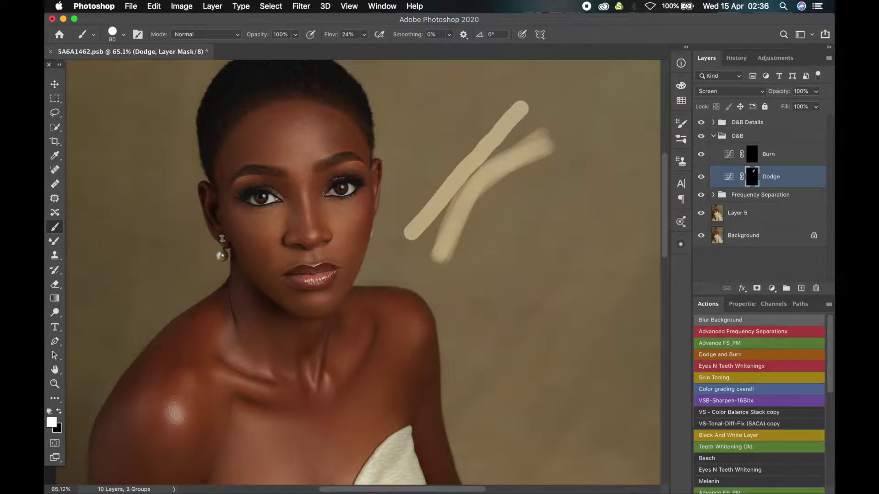
mouse_move(469, 202)
mouse_down()
mouse_move(499, 165)
mouse_move(476, 183)
mouse_move(499, 167)
mouse_move(476, 201)
mouse_move(497, 164)
mouse_move(481, 177)
mouse_move(506, 157)
mouse_move(485, 182)
mouse_up()
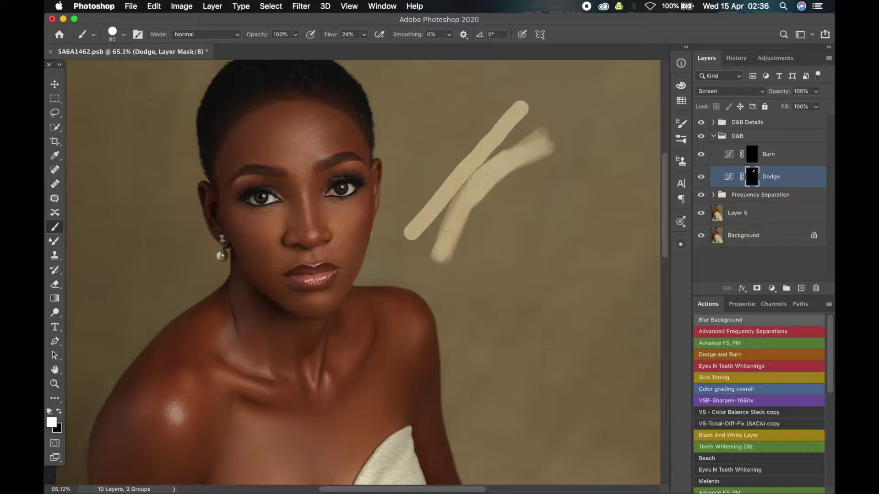
Step: Disable and re-enable the Dodge layer mask to compare the test strokes with the full dodge effect
scroll(485, 176, up, 3)
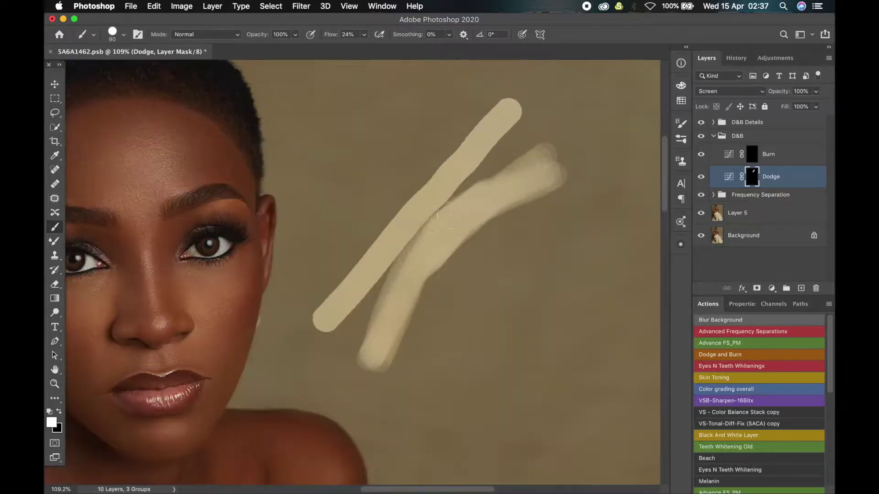
shift+click(752, 178)
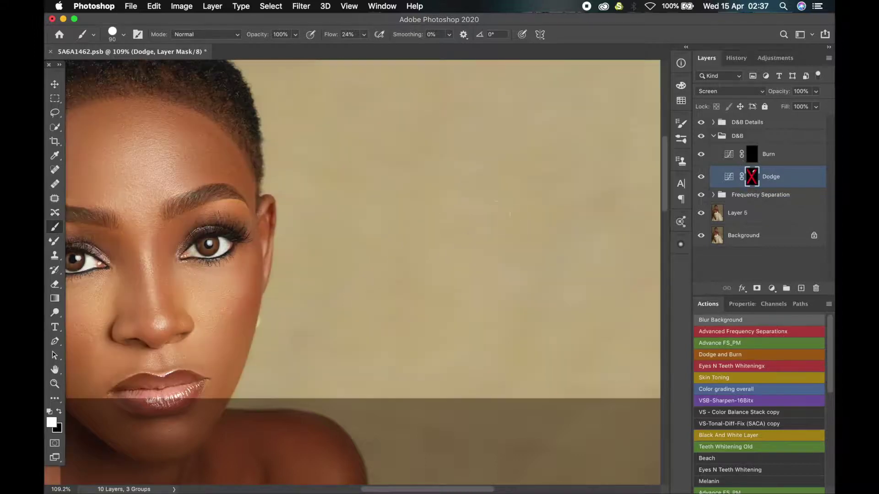
shift+click(752, 177)
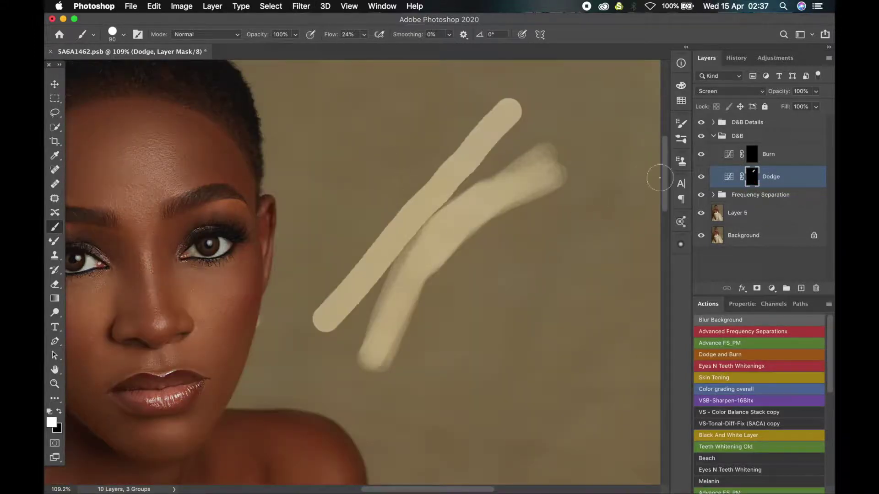
Step: Delete the Dodge layer's mask with the test strokes and add a new black mask in its place
mouse_move(758, 180)
mouse_down()
mouse_move(823, 280)
mouse_move(816, 288)
mouse_up()
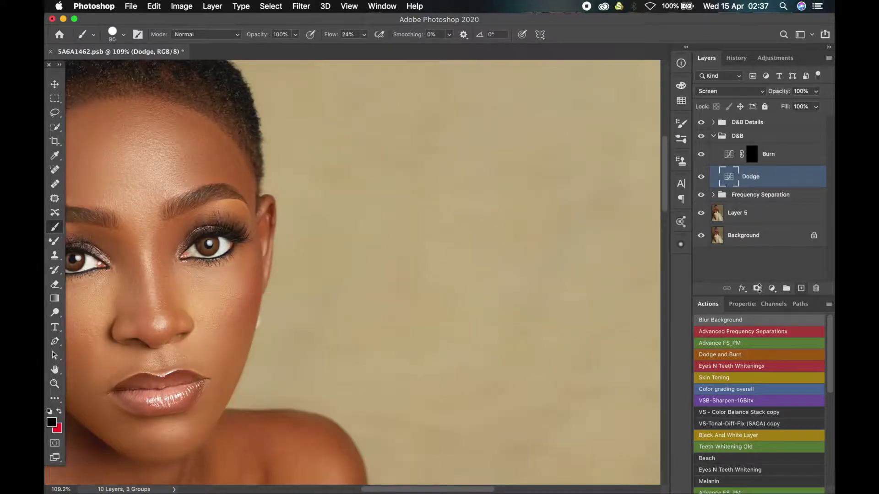
alt+click(757, 289)
scroll(274, 122, down, 1)
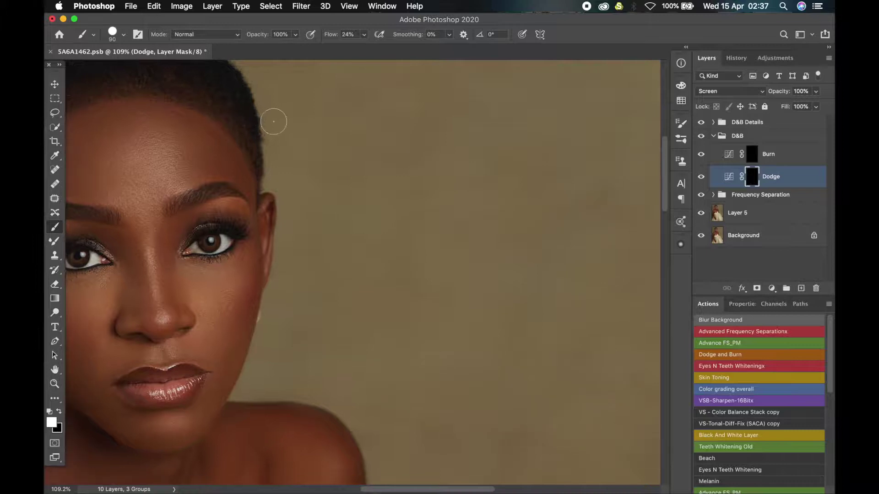
drag(197, 153, 361, 149)
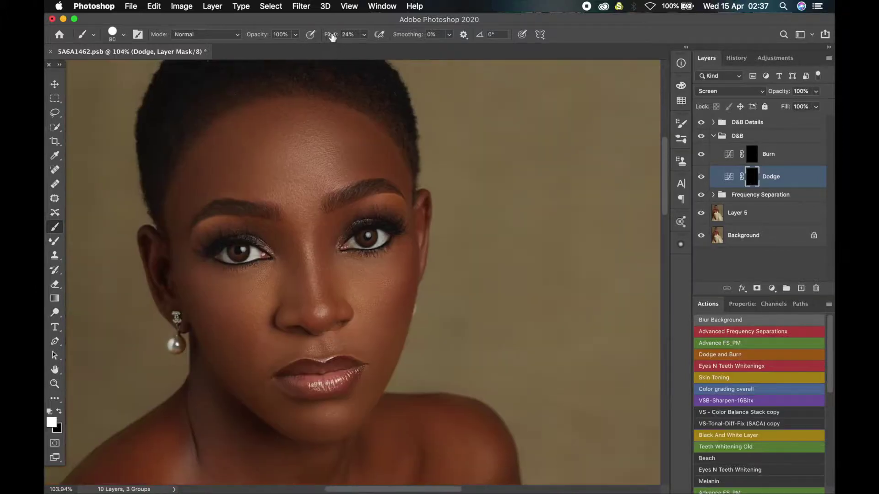
Step: Set the brush flow to 1% and the hardness to 0%
drag(332, 37, 266, 43)
right_click(503, 166)
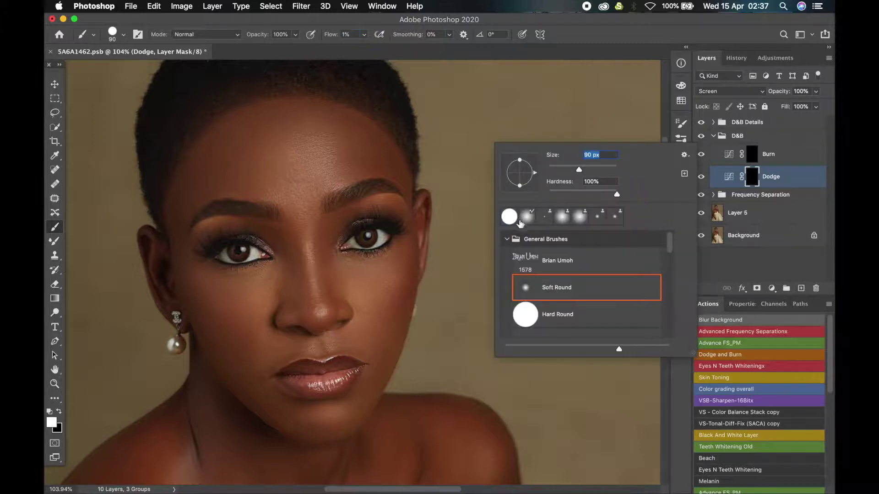
drag(618, 197, 525, 202)
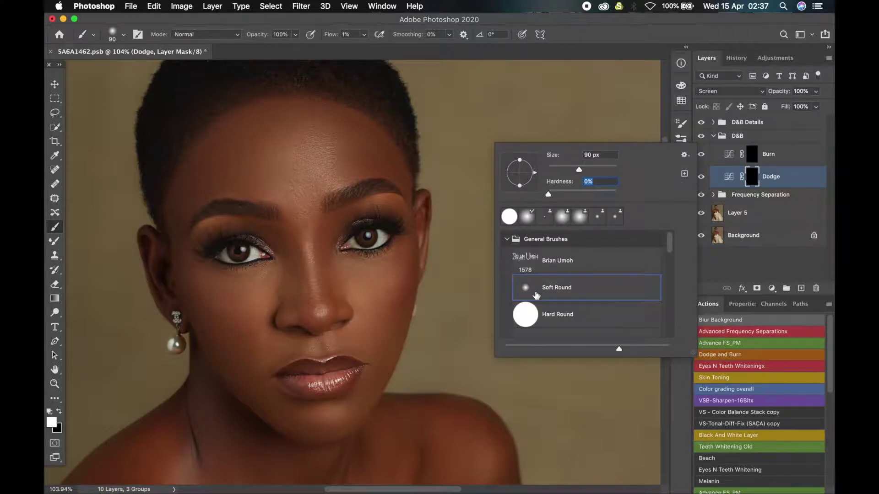
click(600, 35)
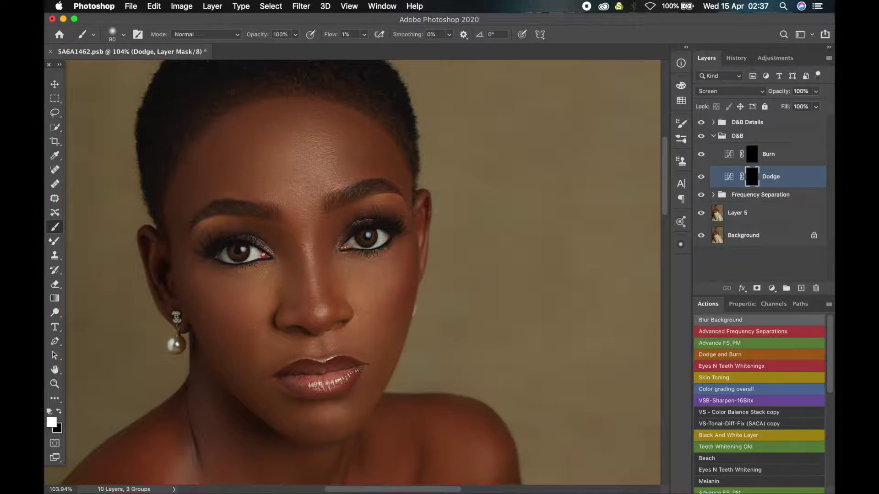
Step: Try a harder brush at size 300 and 27% flow on the forehead in the Dodge mask, and undo the stroke
right_click(545, 158)
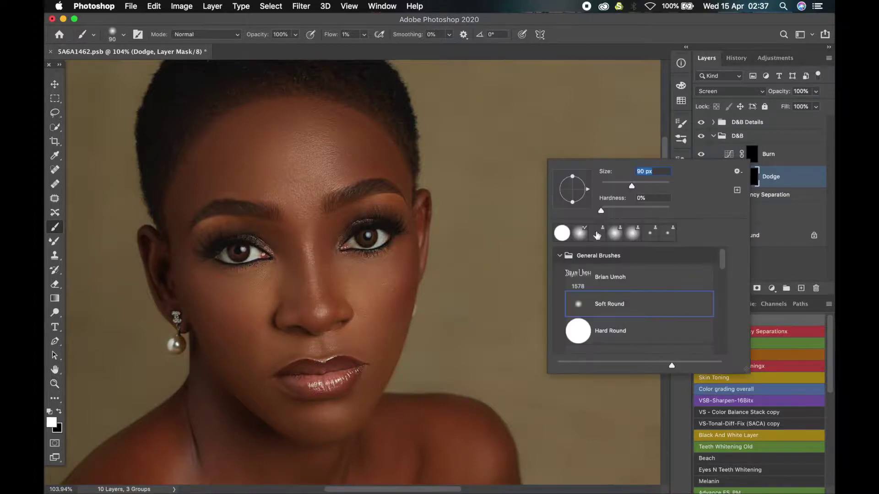
drag(601, 212, 630, 209)
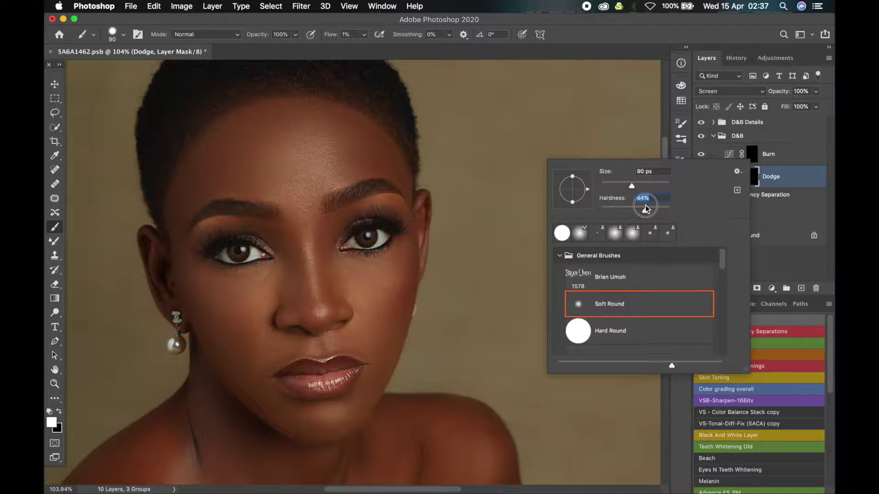
key(Return)
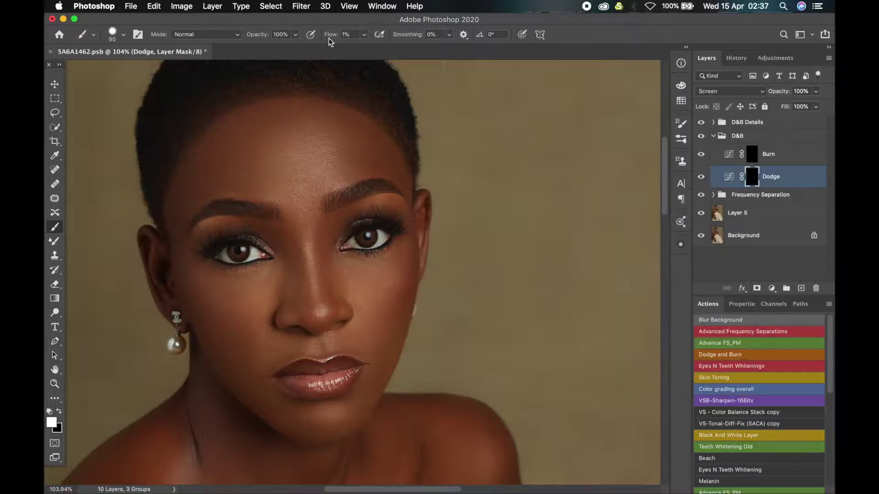
drag(328, 38, 350, 35)
key(bracketright)
key(bracketright)
key(bracketright)
key(bracketright)
key(bracketright)
key(bracketright)
key(bracketright)
drag(304, 157, 334, 142)
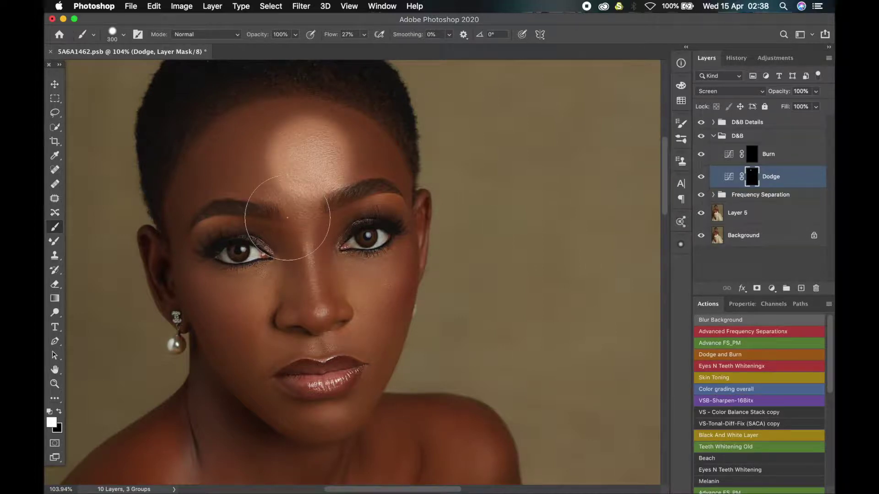
key(super+z)
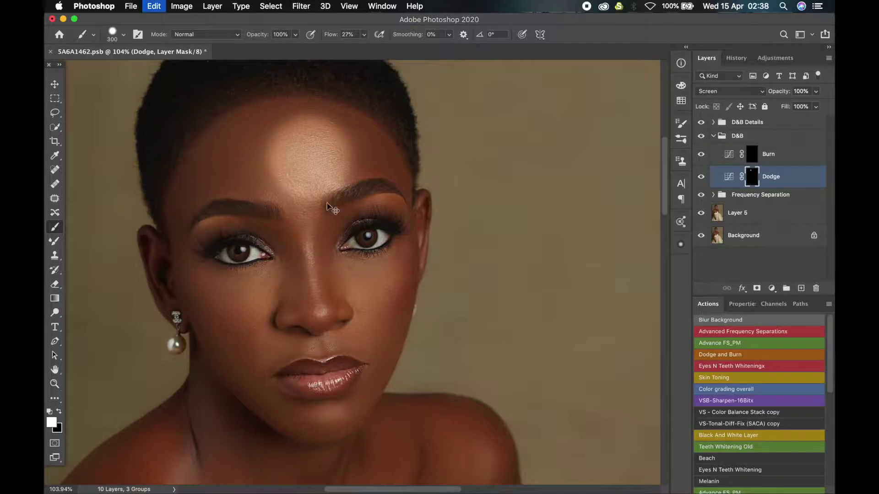
Step: Return the brush to 1% flow and 0% hardness
drag(327, 36, 316, 36)
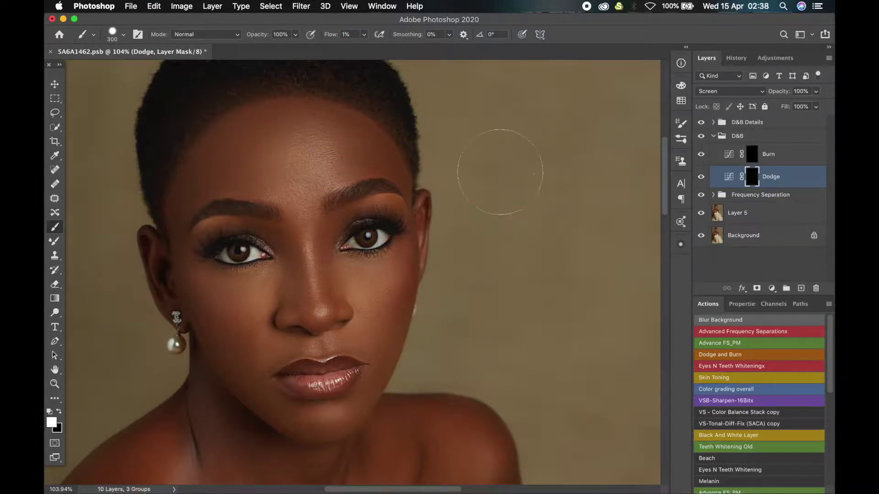
right_click(506, 173)
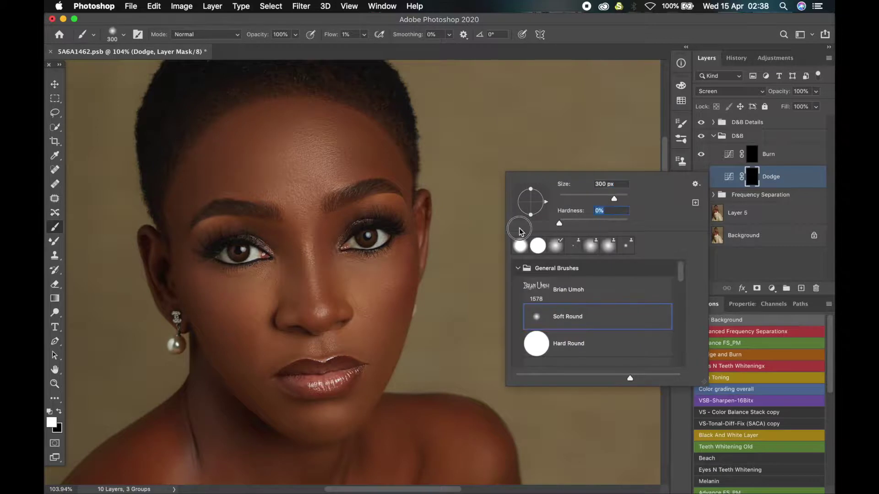
click(623, 40)
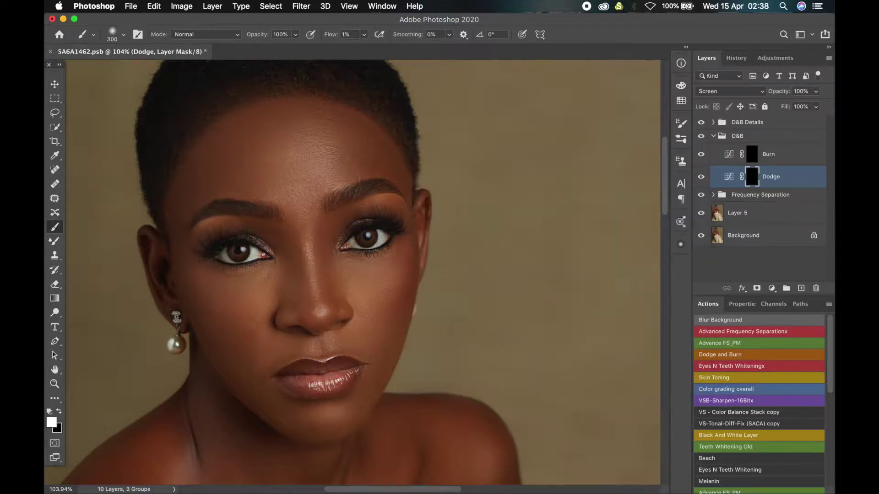
Step: Enlarge the soft brush to 600 and build up faint white strokes over the forehead on the Dodge mask
key(bracketright)
key(bracketright)
key(bracketright)
key(bracketright)
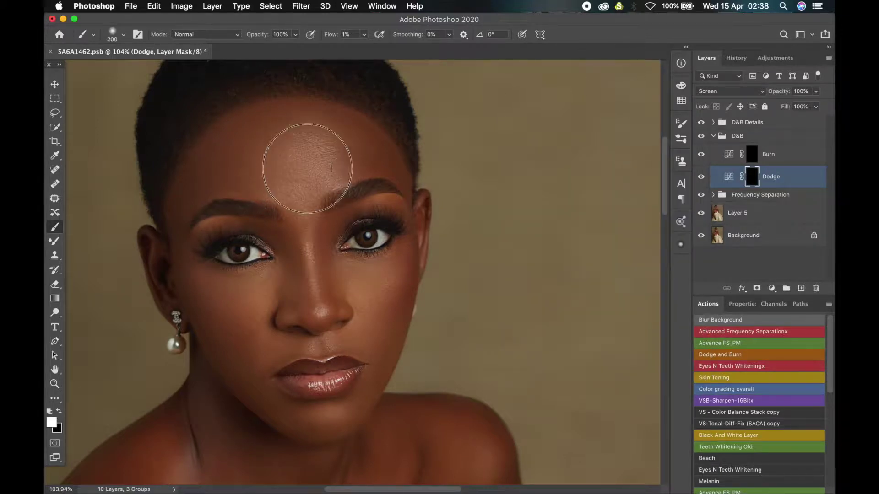
key(bracketright)
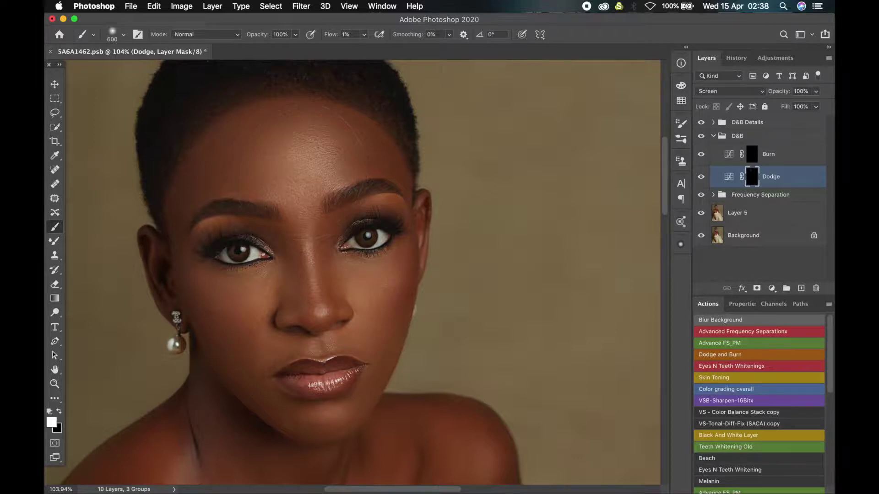
Step: Toggle the Dodge layer's visibility to compare the forehead before and after dodging
click(702, 178)
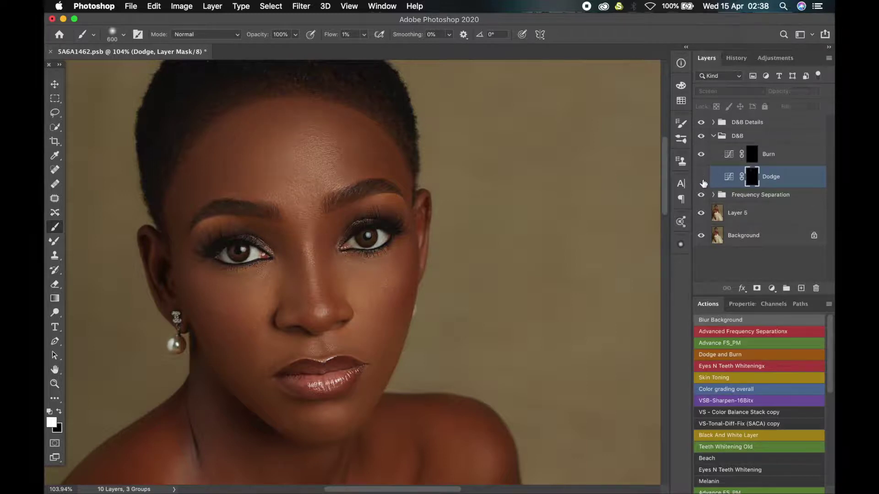
click(702, 179)
click(702, 179)
click(702, 179)
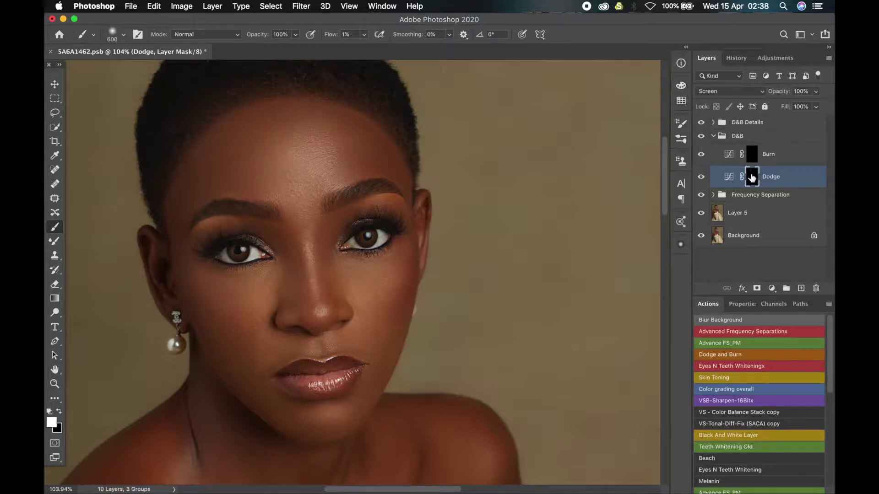
Step: Clear the trial dodging by replacing the Dodge layer's mask with a fresh black mask, and reduce the brush size
mouse_move(753, 182)
mouse_down()
mouse_move(816, 251)
mouse_move(815, 290)
mouse_up()
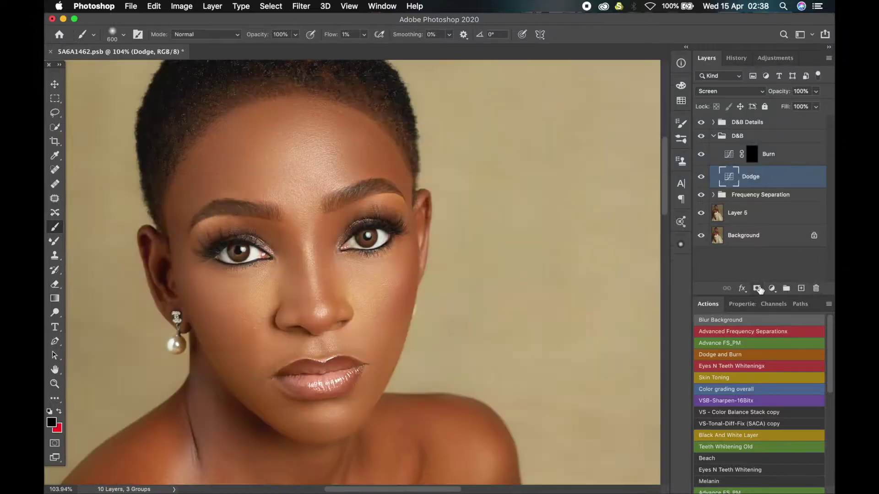
alt+click(757, 288)
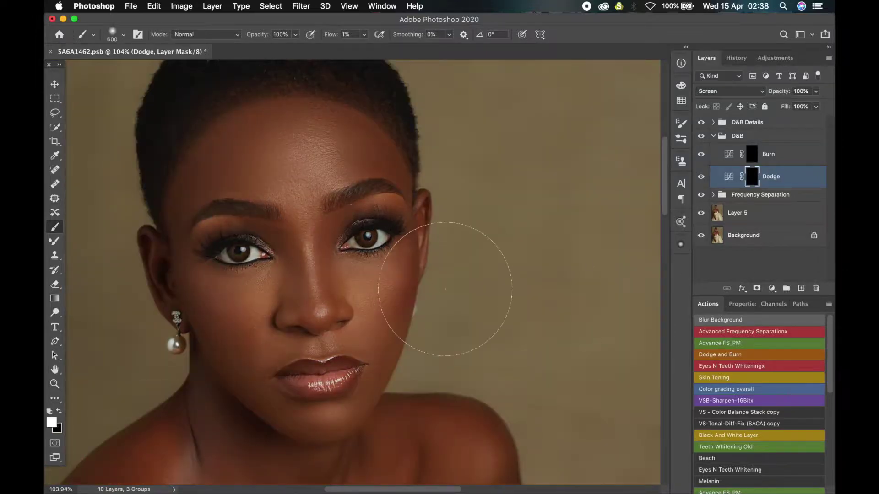
key(bracketleft)
key(bracketleft)
scroll(253, 179, down, 1)
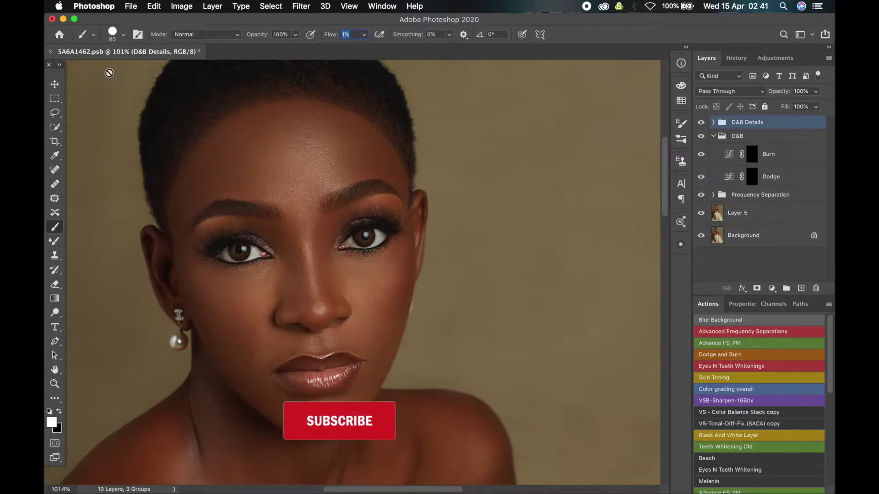
Step: Set the brush hardness to 0% and select the Dodge layer's mask
right_click(485, 192)
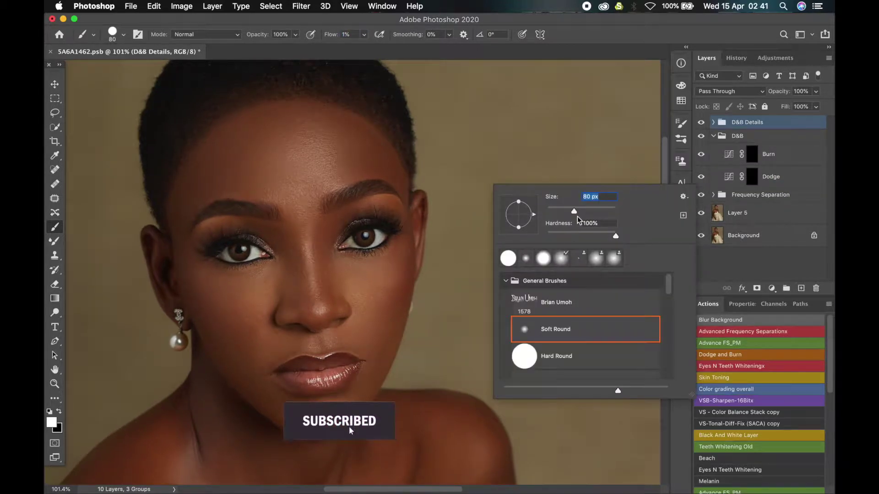
drag(609, 237, 503, 235)
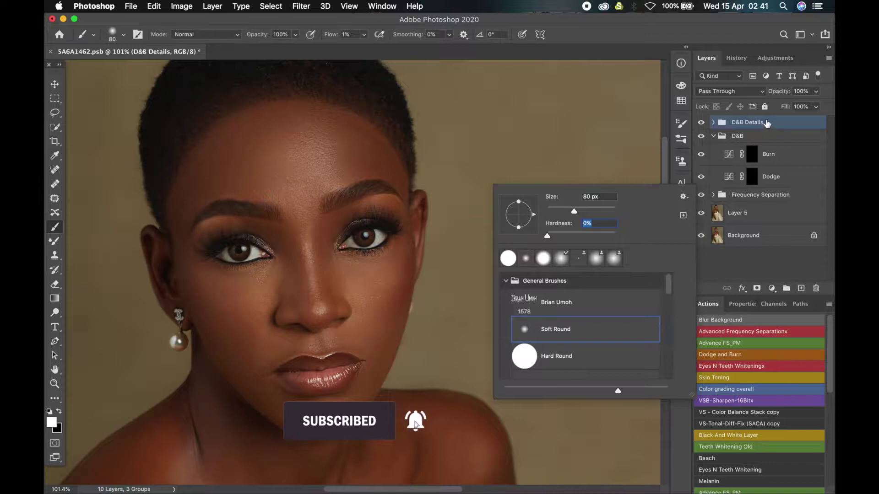
click(768, 124)
click(752, 177)
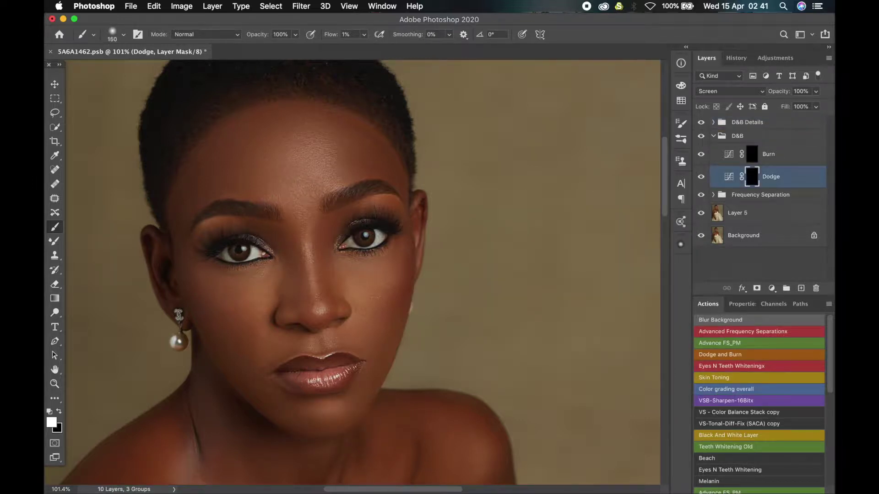
Step: Paint the forehead highlights on the Dodge mask with soft white strokes at 1% flow, varying the brush size to fit each area
key(bracketright)
key(bracketright)
key(bracketright)
key(bracketright)
mouse_move(291, 157)
mouse_down()
mouse_move(297, 177)
mouse_move(294, 157)
mouse_up()
key(bracketright)
key(bracketright)
key(bracketright)
key(bracketleft)
key(bracketleft)
key(bracketleft)
key(bracketleft)
key(bracketleft)
key(bracketleft)
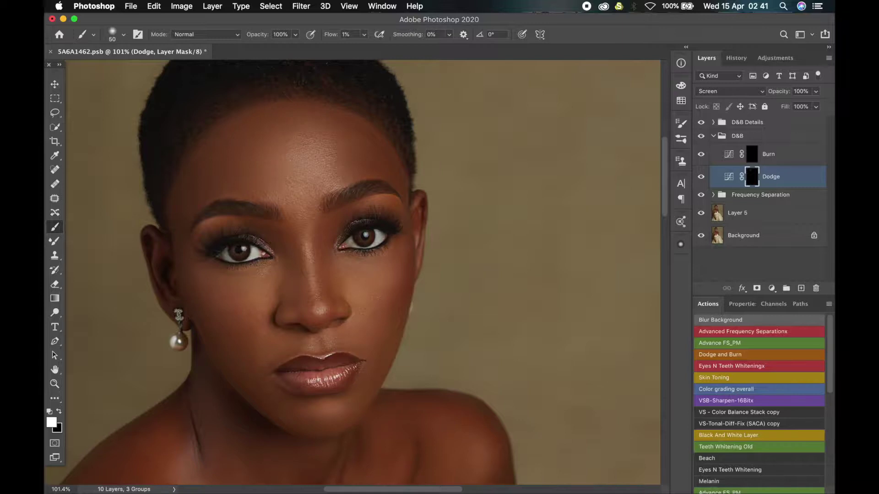
key(bracketright)
key(bracketright)
key(bracketright)
key(bracketright)
key(bracketright)
key(bracketright)
key(bracketleft)
key(bracketleft)
key(bracketleft)
key(bracketleft)
key(bracketleft)
key(bracketleft)
key(bracketleft)
key(bracketleft)
key(bracketleft)
Step: Add a Black & White adjustment layer above the D&B Details group with Reds at -14 and Yellows at 45
click(781, 123)
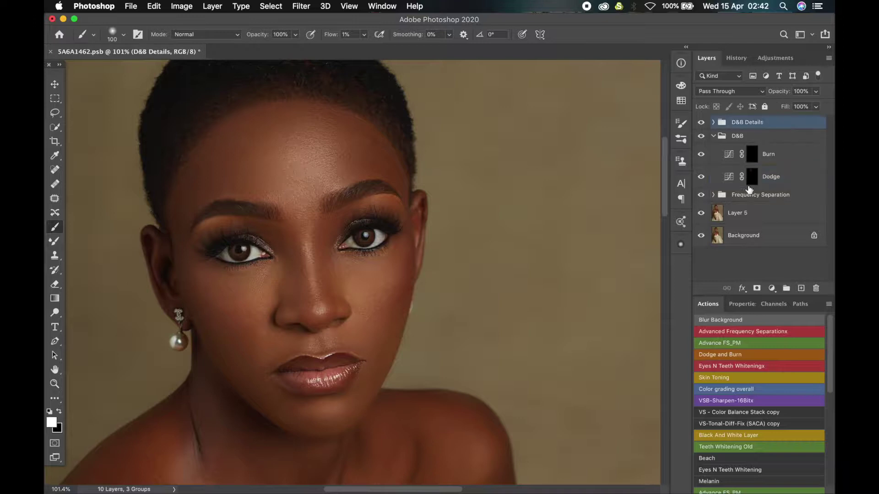
click(772, 289)
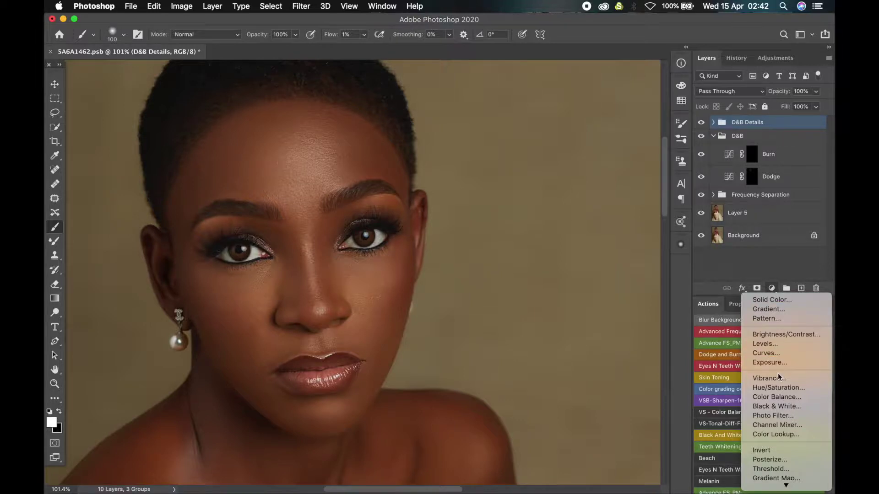
click(773, 406)
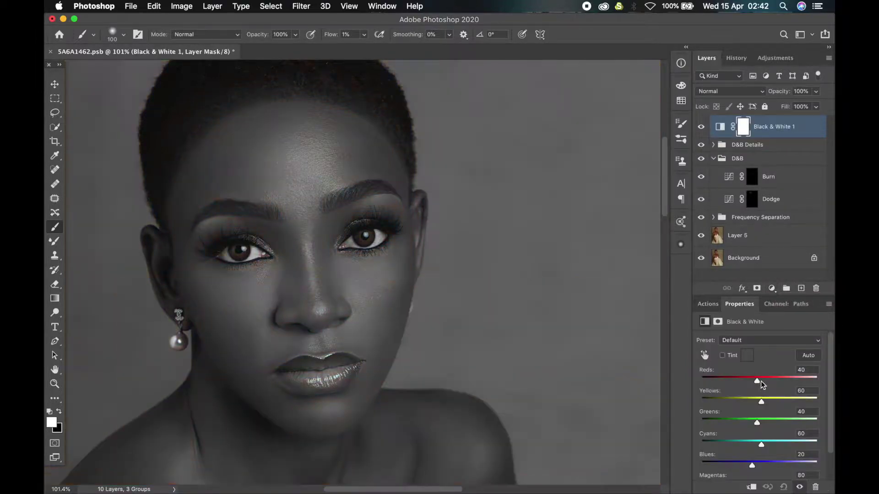
drag(758, 381, 759, 402)
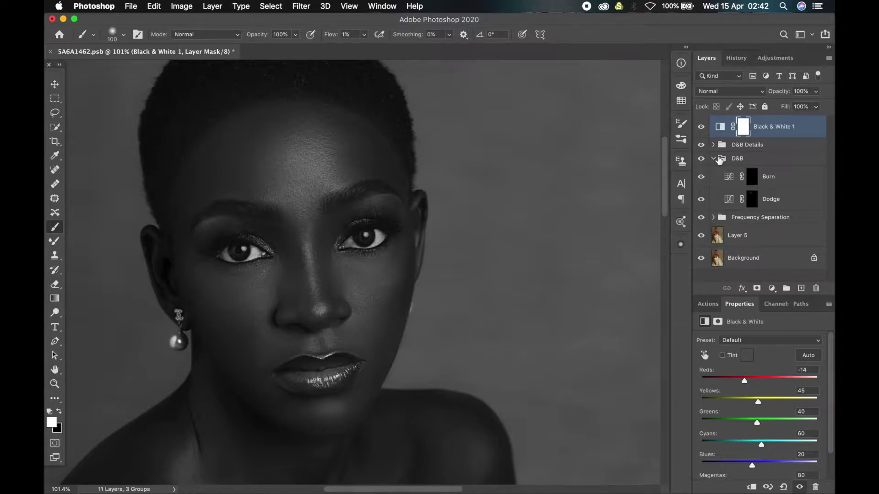
Step: Hide the Frequency Separation group and rename the Black & White adjustment layer as D&B Helper
click(700, 217)
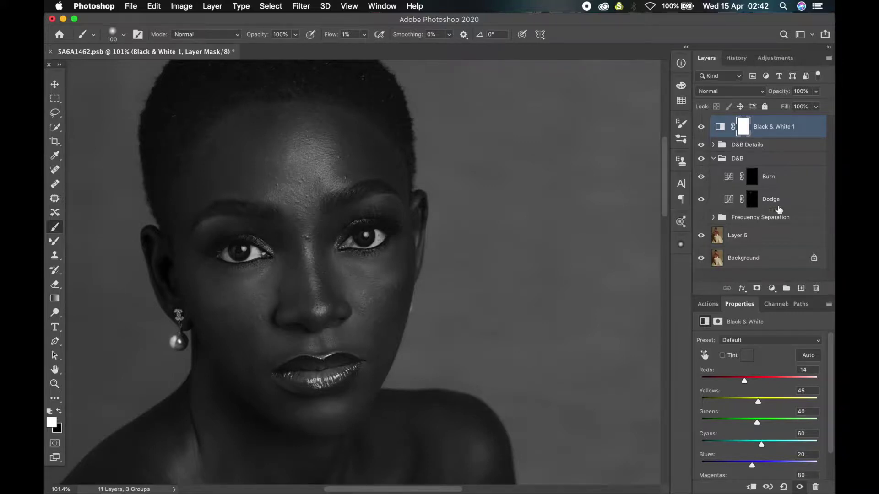
double_click(770, 127)
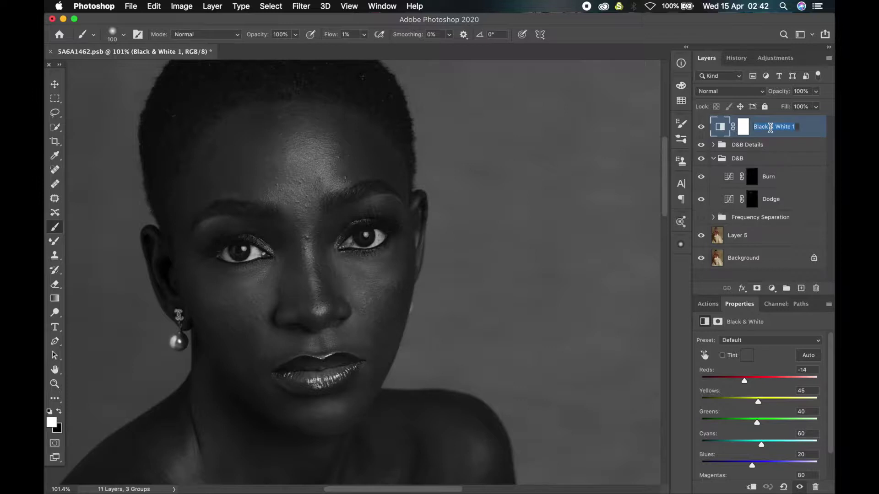
text(D&B Helper)
key(Return)
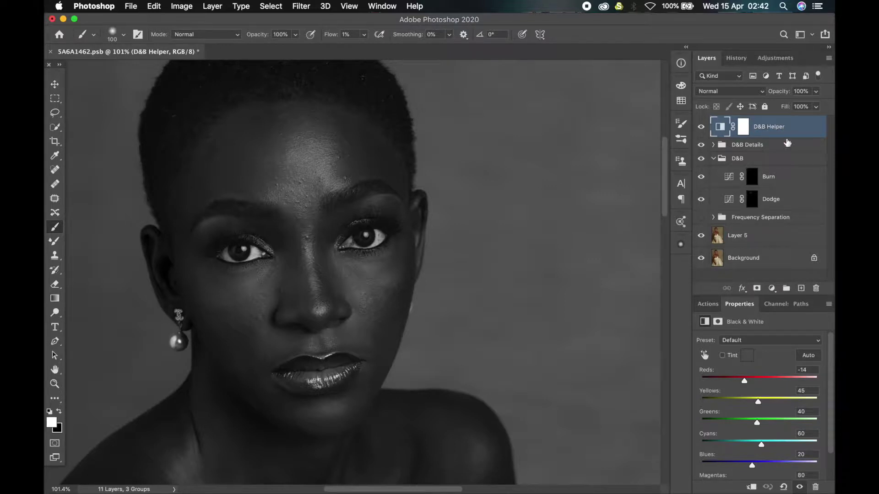
Step: Select the Dodge layer's mask and brighten the under-eye and cheek areas with soft white strokes at 1% flow, adjusting the brush size
click(751, 199)
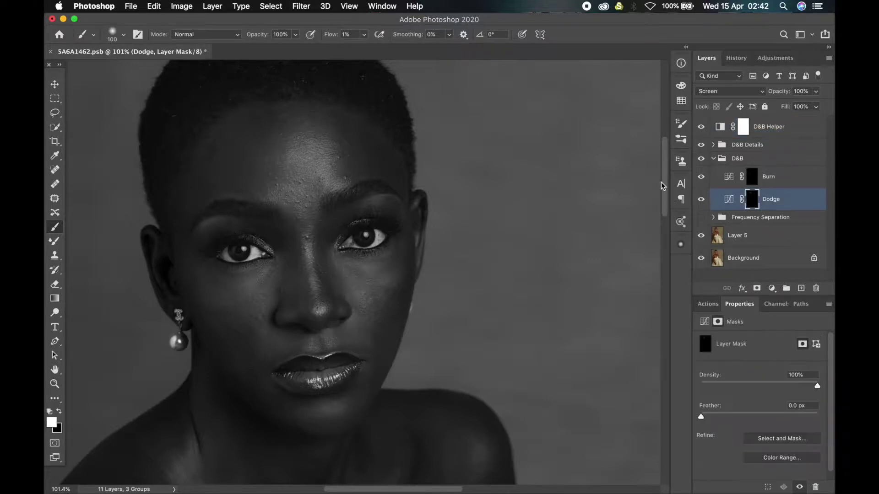
click(701, 200)
key(bracketright)
key(bracketright)
key(bracketright)
key(bracketleft)
key(bracketleft)
key(bracketleft)
key(bracketleft)
key(bracketleft)
key(bracketleft)
key(bracketleft)
key(bracketleft)
key(bracketleft)
key(bracketright)
key(bracketright)
key(bracketright)
key(bracketright)
key(bracketright)
key(bracketright)
key(bracketright)
key(bracketright)
key(bracketright)
mouse_move(222, 282)
mouse_down()
mouse_move(265, 296)
mouse_move(270, 280)
mouse_move(238, 304)
mouse_move(216, 277)
mouse_move(256, 319)
mouse_move(271, 283)
mouse_move(252, 312)
mouse_move(220, 266)
mouse_move(277, 294)
mouse_up()
mouse_move(339, 270)
mouse_down()
mouse_move(390, 258)
mouse_move(365, 298)
mouse_move(344, 277)
mouse_move(374, 281)
mouse_move(394, 261)
mouse_move(348, 298)
mouse_move(350, 271)
mouse_move(392, 262)
mouse_move(361, 314)
mouse_up()
Step: Brighten the chin on the Dodge mask with a soft white brush at 1% flow, enlarging it to 150 px
key(bracketright)
key(bracketright)
key(bracketright)
key(bracketright)
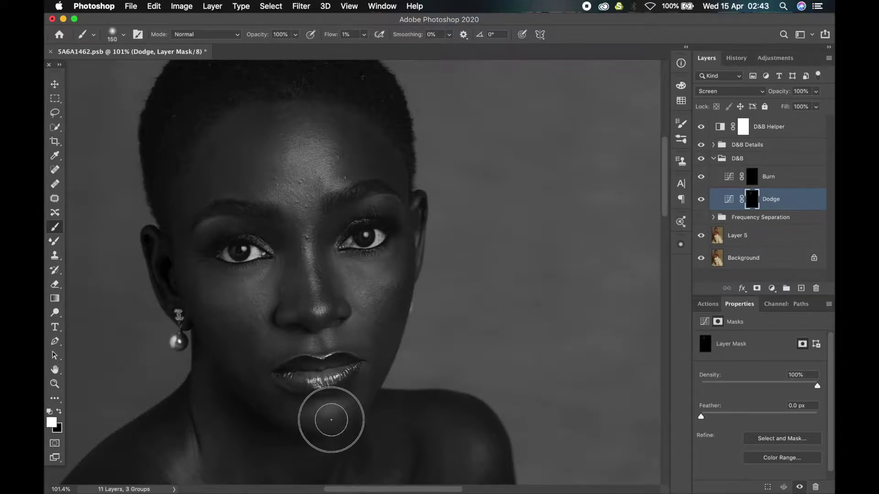
Step: Brighten the brow bone and eye area on the Dodge mask, reducing the brush size from 80 to about 45 px
key(bracketleft)
key(bracketleft)
key(bracketleft)
key(bracketleft)
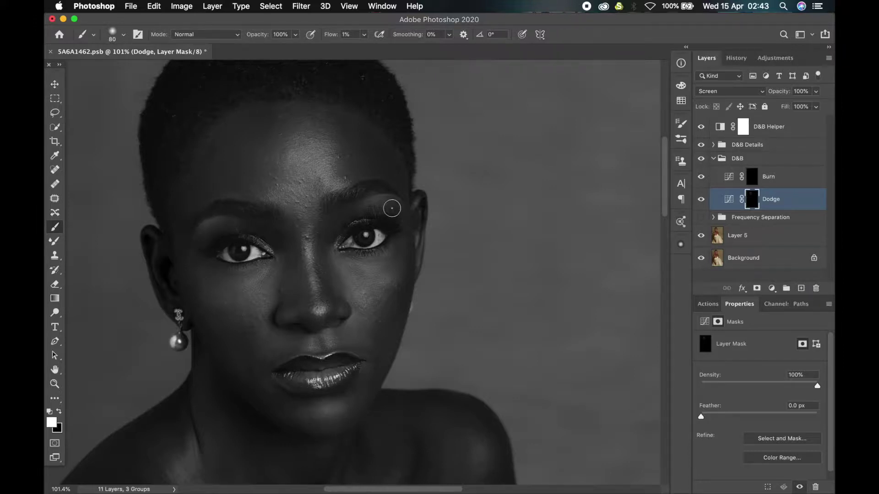
key(bracketleft)
key(bracketleft)
key(bracketright)
Step: Select the Burn layer's mask and darken the sides of the forehead with soft white strokes, enlarging the brush from 250 to 400 px
click(760, 178)
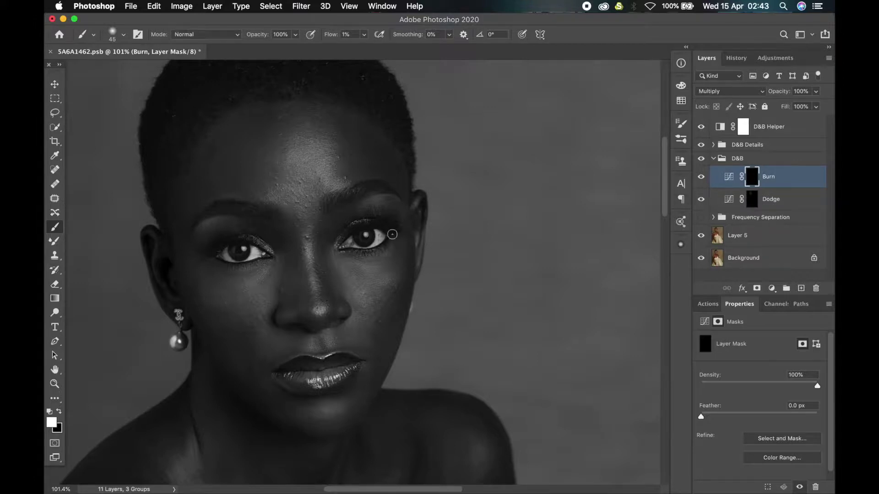
key(bracketright)
key(bracketright)
key(bracketright)
key(bracketright)
key(bracketright)
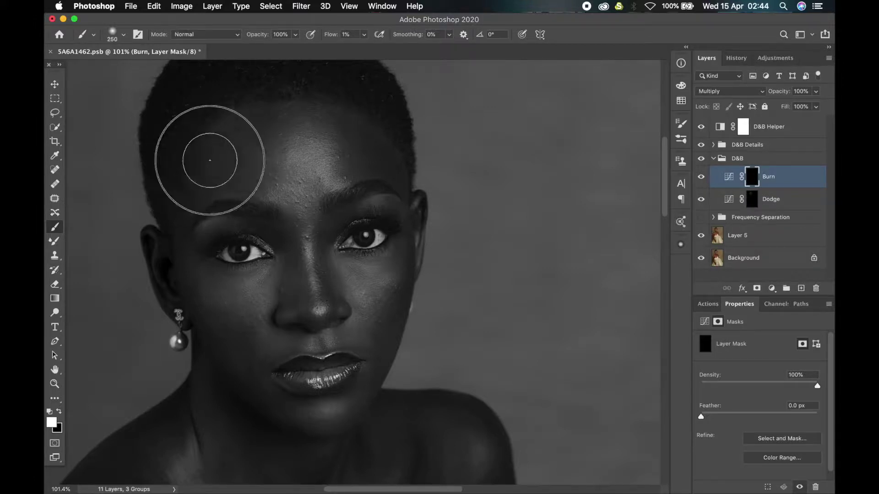
key(bracketright)
key(bracketright)
key(bracketright)
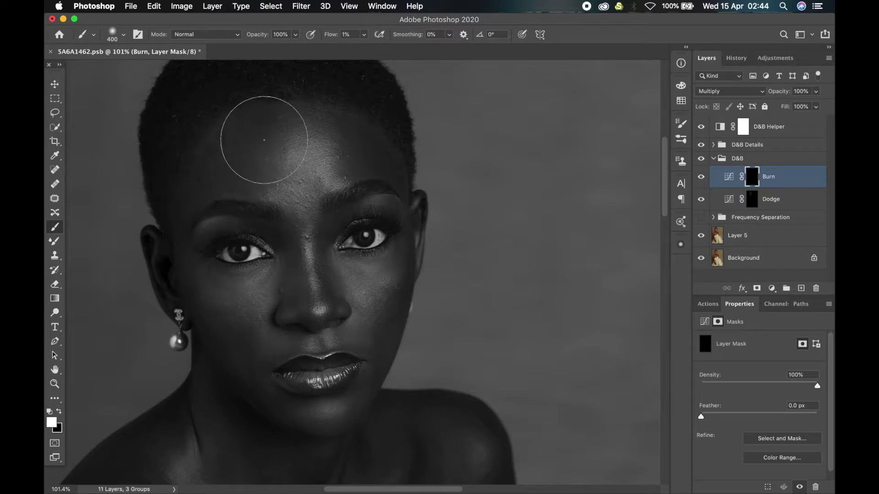
Step: Darken the lower cheek, jaw and chin on the Burn mask with soft strokes, using brush sizes between 250 and 100 px
key(bracketleft)
key(bracketleft)
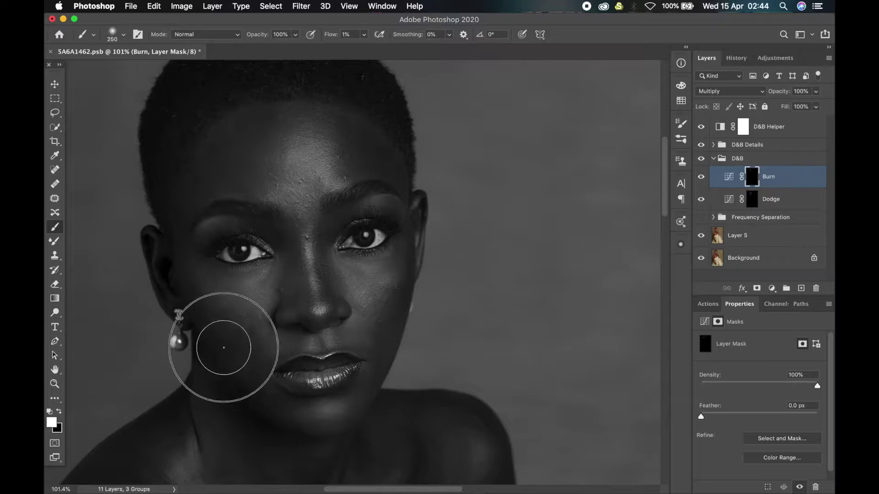
key(bracketleft)
key(bracketleft)
key(bracketleft)
key(bracketleft)
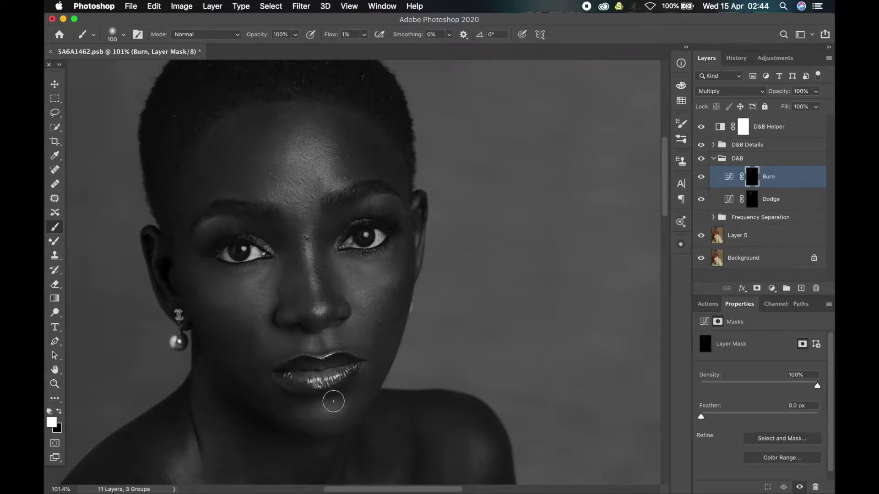
key(bracketright)
key(bracketleft)
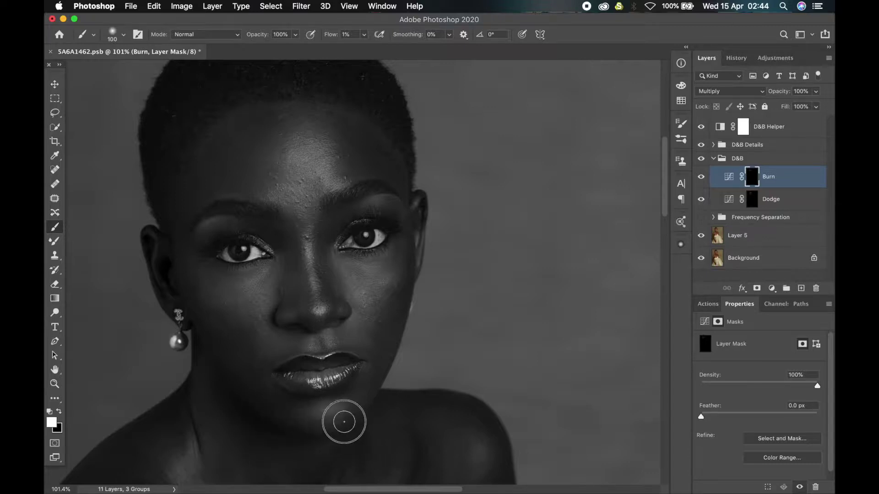
key(bracketright)
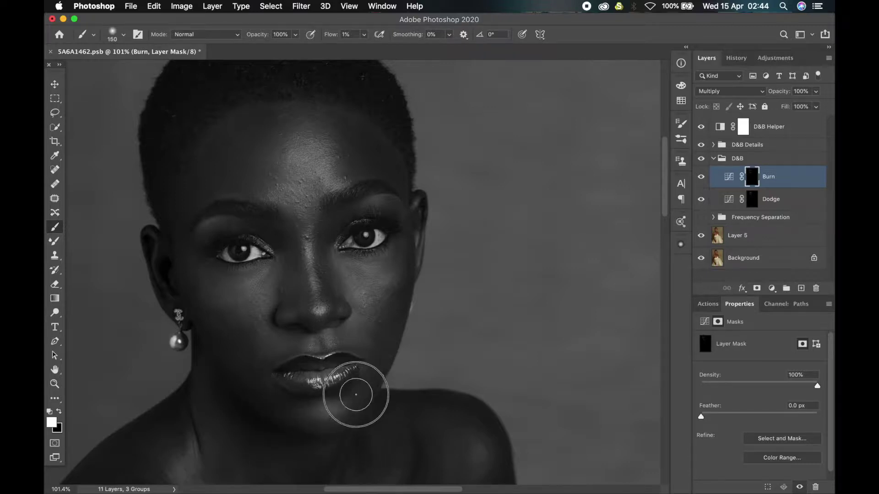
key(bracketleft)
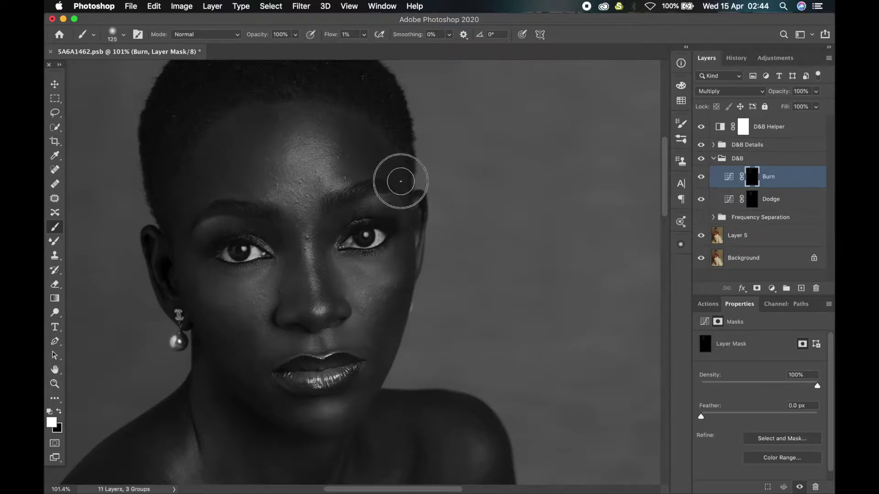
Step: Darken the temples and outer forehead on the Burn mask with soft white strokes at a brush size of 250 px
key(bracketright)
key(bracketright)
key(bracketright)
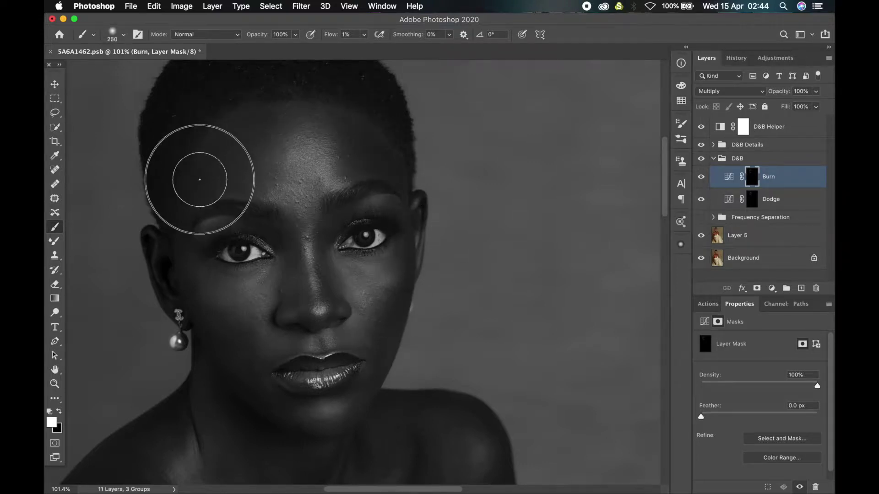
key(bracketright)
key(bracketright)
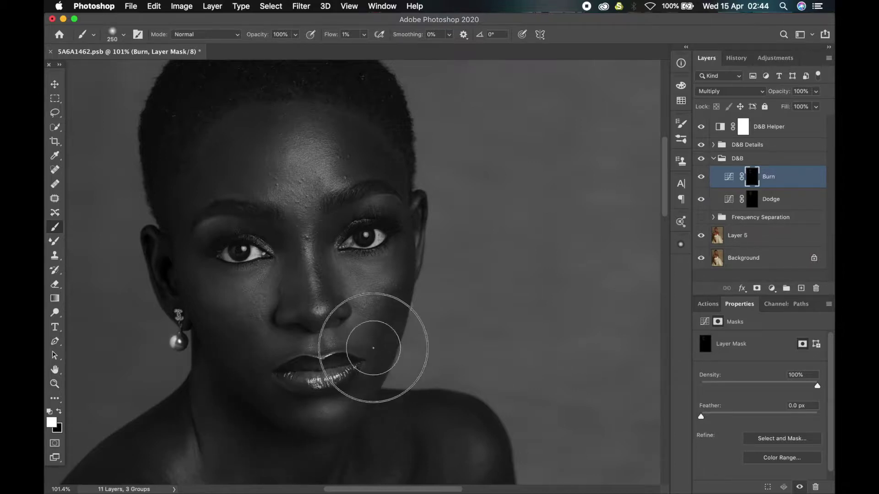
Step: Darken the lower areas of both cheeks on the Burn mask with soft white strokes, using a brush of about 175 px
key(bracketleft)
key(bracketleft)
key(bracketleft)
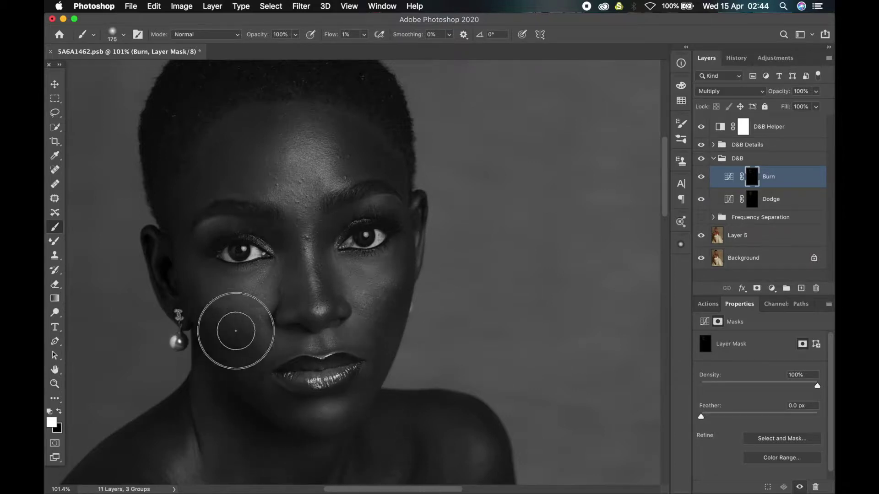
key(bracketleft)
key(bracketleft)
key(bracketleft)
key(bracketleft)
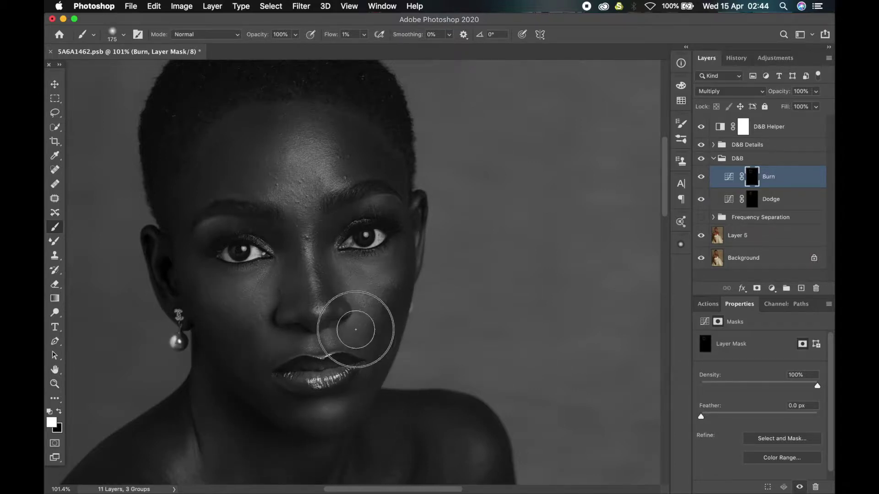
key(bracketright)
key(bracketright)
key(bracketright)
key(bracketright)
key(bracketright)
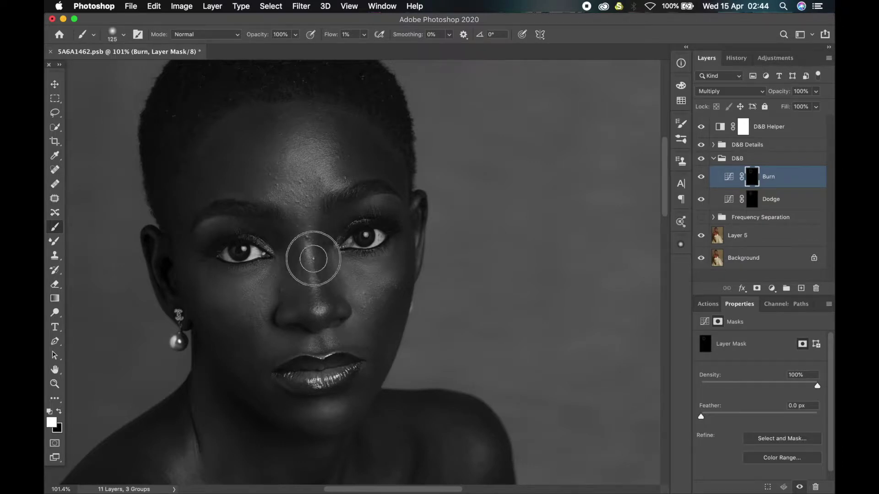
Step: Shade the nose bridge and its sides on the Burn mask with soft white strokes, using brush sizes of 100 to 150 px
key(bracketleft)
key(bracketleft)
key(bracketleft)
key(bracketleft)
key(bracketleft)
key(bracketright)
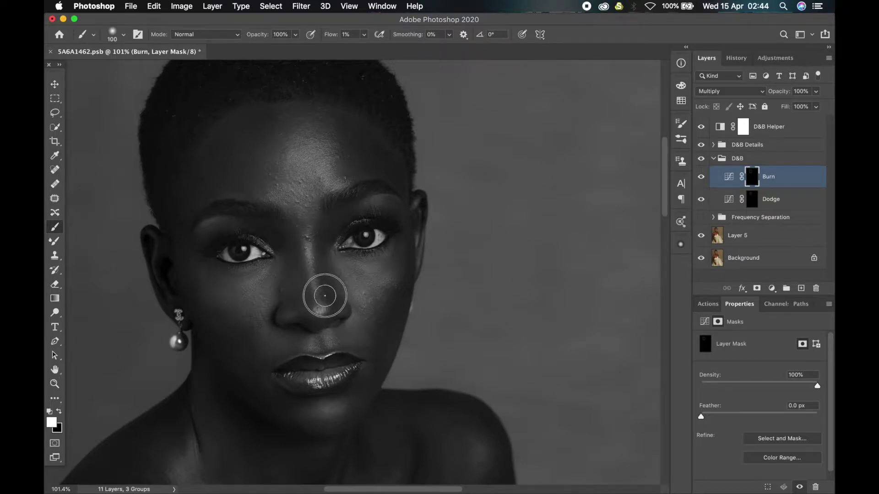
key(bracketright)
key(bracketright)
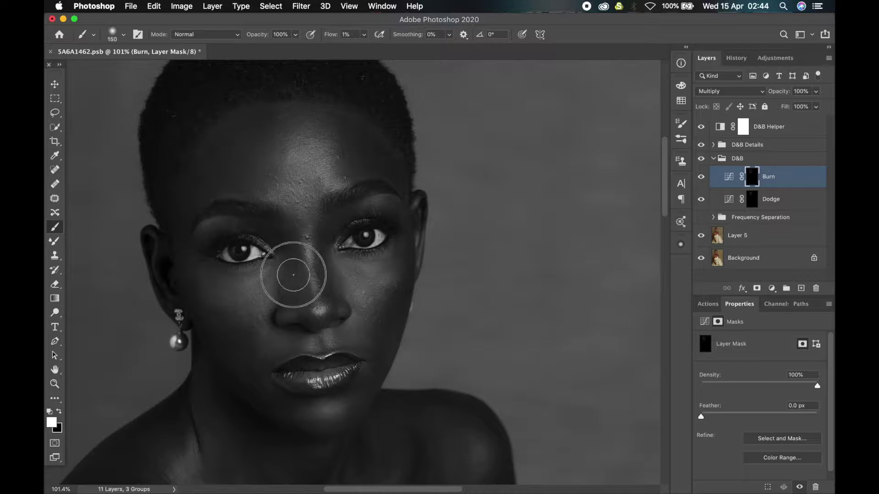
Step: Darken around the tip of the nose on the Burn mask with a smaller soft brush of about 70 px
key(bracketleft)
key(bracketleft)
key(bracketleft)
key(bracketleft)
key(bracketleft)
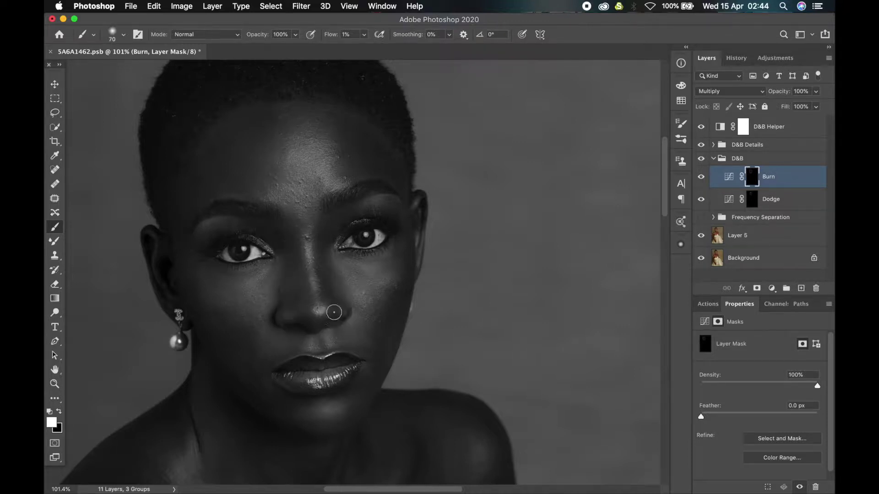
key(bracketright)
Step: Select the Dodge layer's mask and brighten small areas around the nose and eyelids with a soft brush of 45 to 60 px
key(alt+bracketleft)
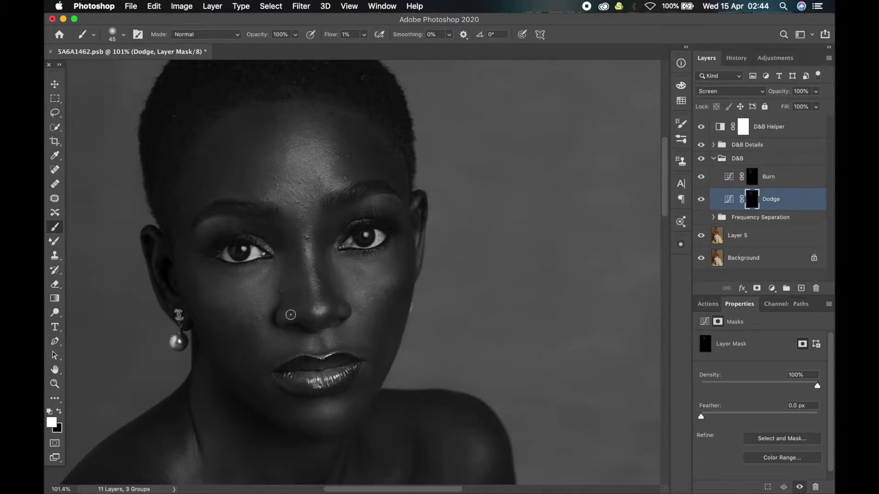
key(bracketright)
key(bracketright)
key(shift+bracketleft)
scroll(366, 288, down, 5)
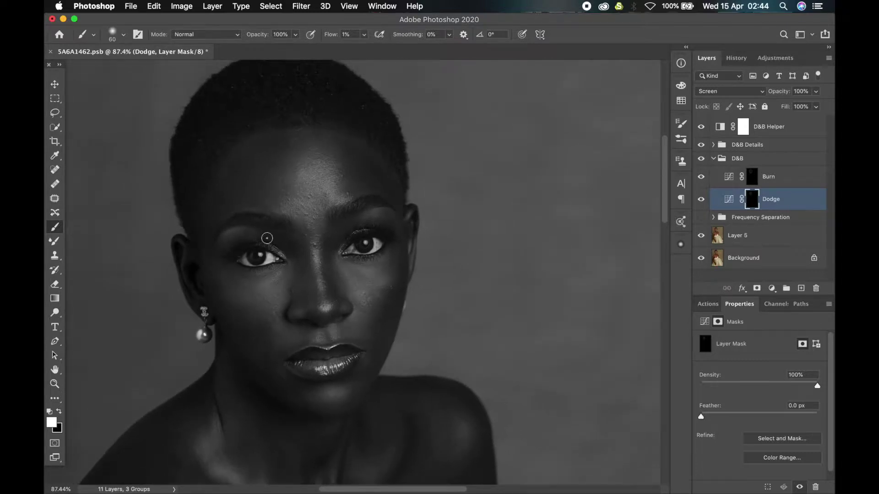
Step: Show the Frequency Separation group and hide the D&B Helper layer to return the portrait to full colour
scroll(266, 238, up, 2)
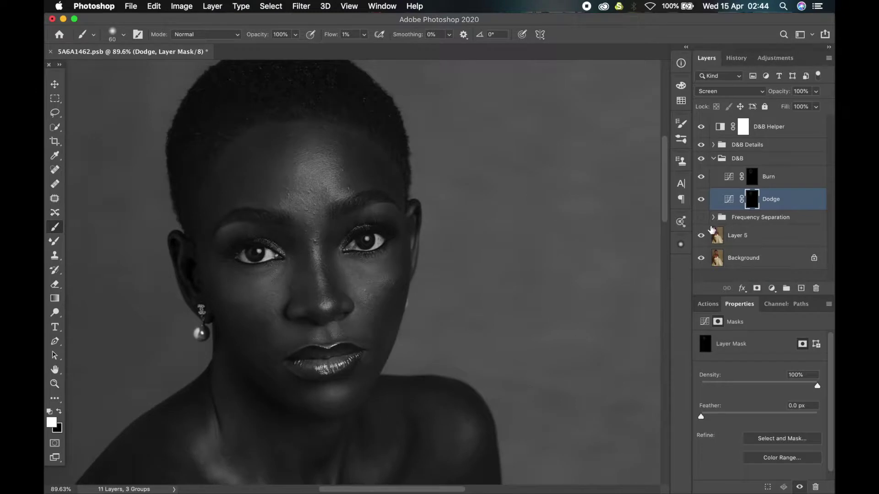
click(701, 218)
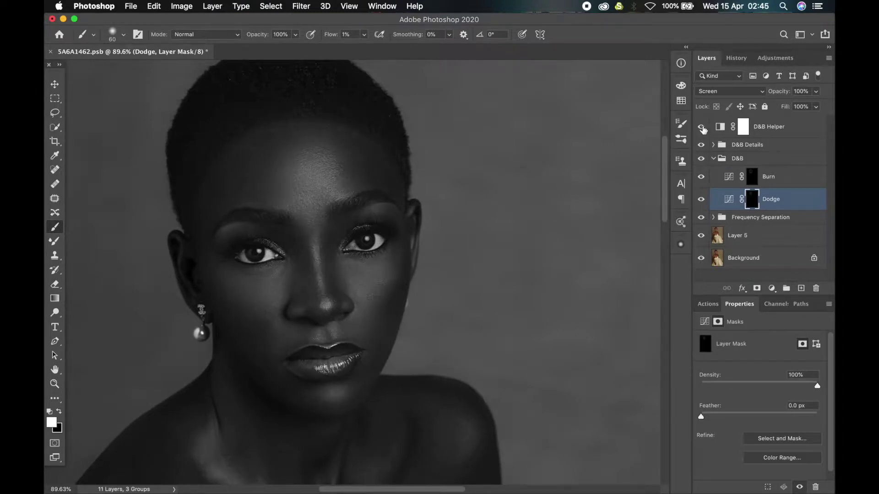
click(702, 127)
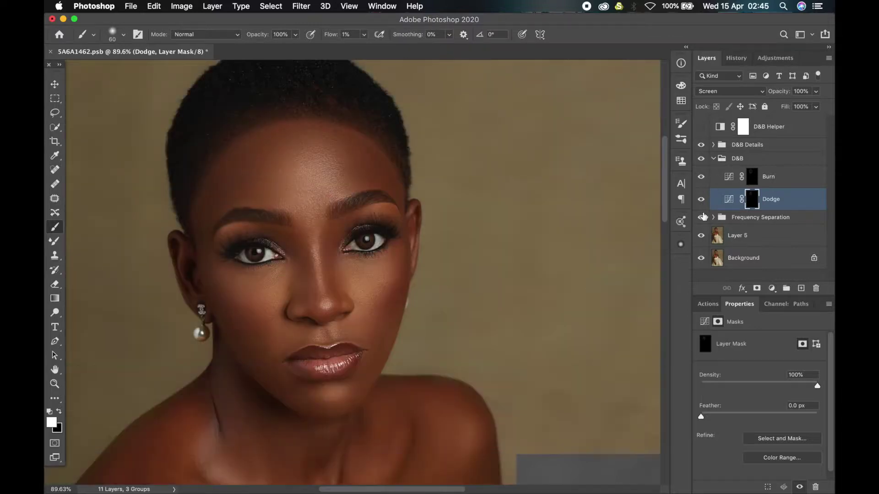
Step: Toggle the D&B group's visibility to compare the face before and after dodging and burning
click(702, 159)
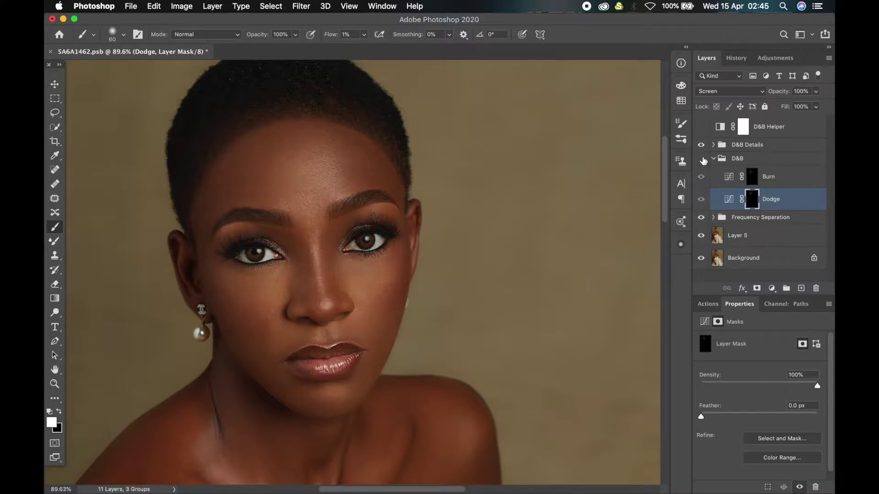
click(702, 159)
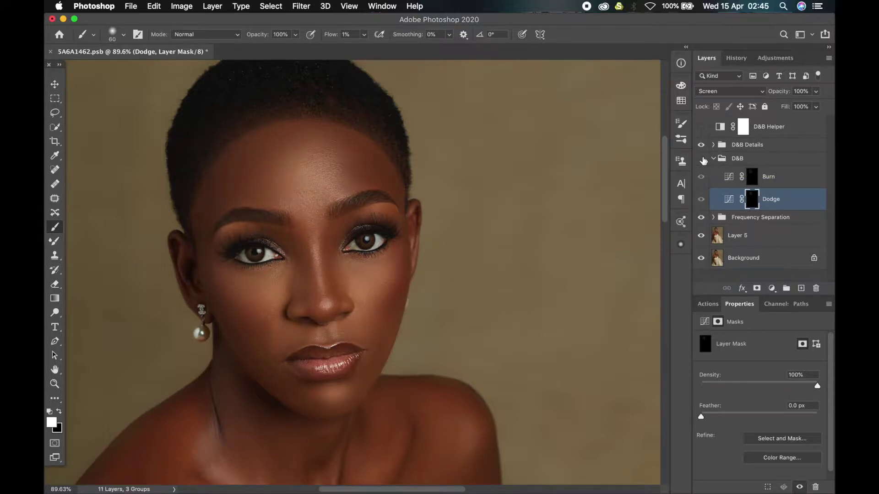
click(703, 159)
scroll(338, 361, up, 1)
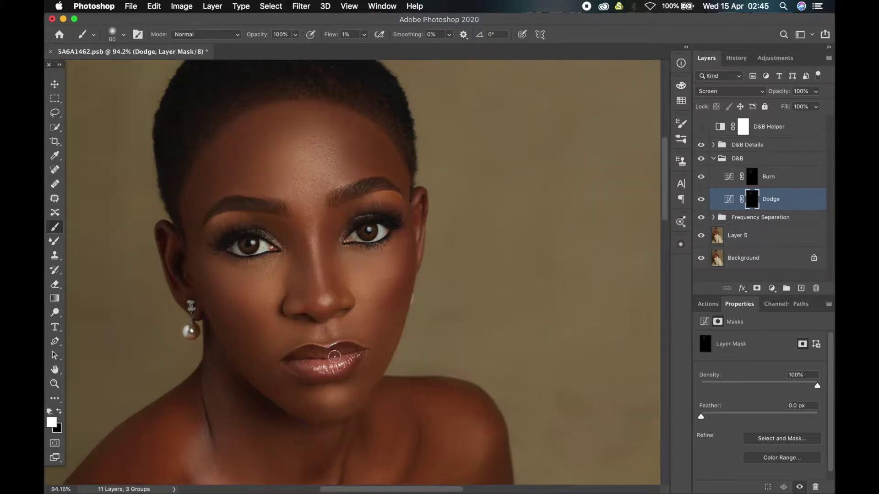
scroll(311, 320, up, 3)
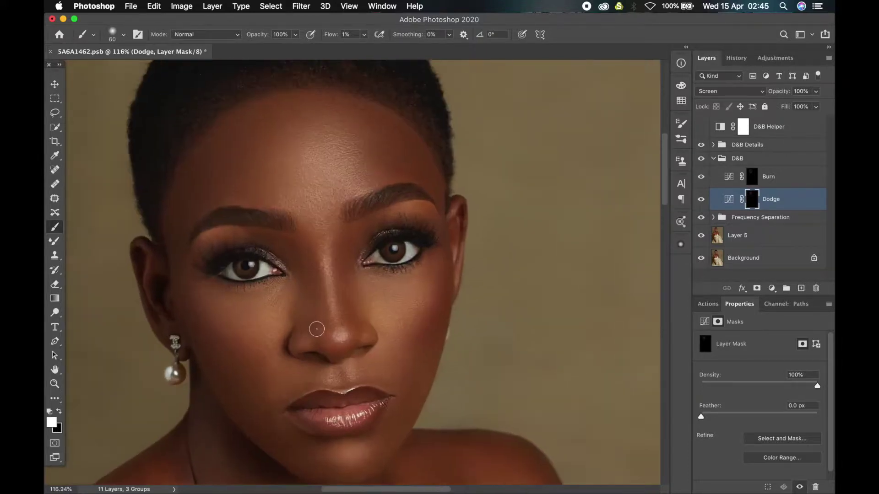
click(702, 159)
click(704, 160)
scroll(271, 281, down, 2)
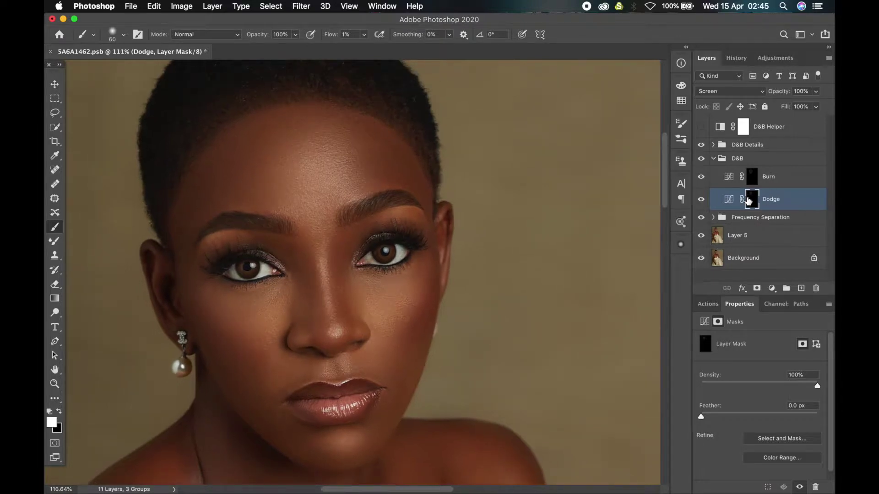
Step: Add more soft white strokes over the cheeks and chin on the Dodge mask, varying the brush size around 125 to 150 px
scroll(462, 255, down, 2)
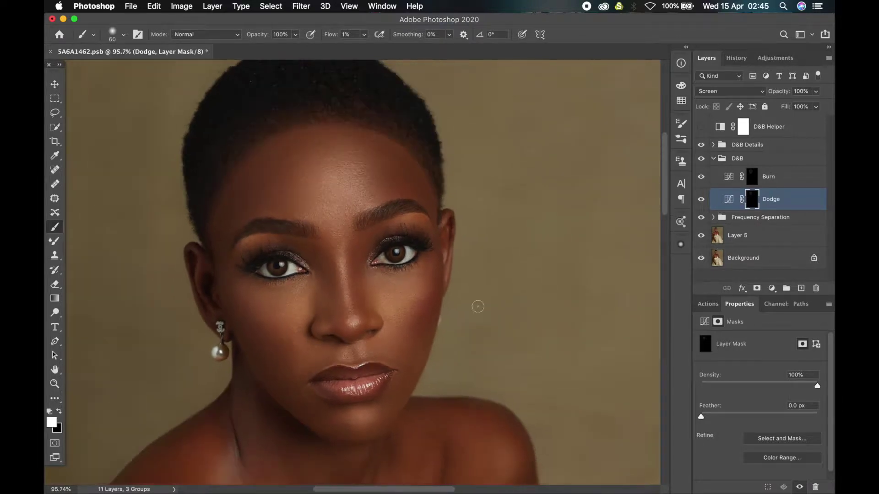
key(bracketright)
key(bracketright)
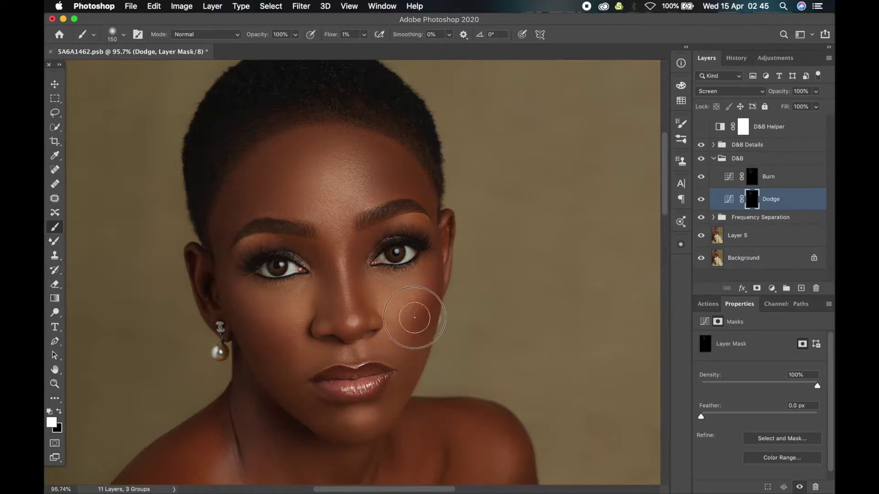
key(bracketright)
key(bracketright)
key(bracketright)
key(bracketleft)
key(bracketleft)
key(bracketleft)
key(bracketleft)
key(bracketleft)
key(bracketleft)
key(bracketleft)
key(bracketleft)
key(bracketleft)
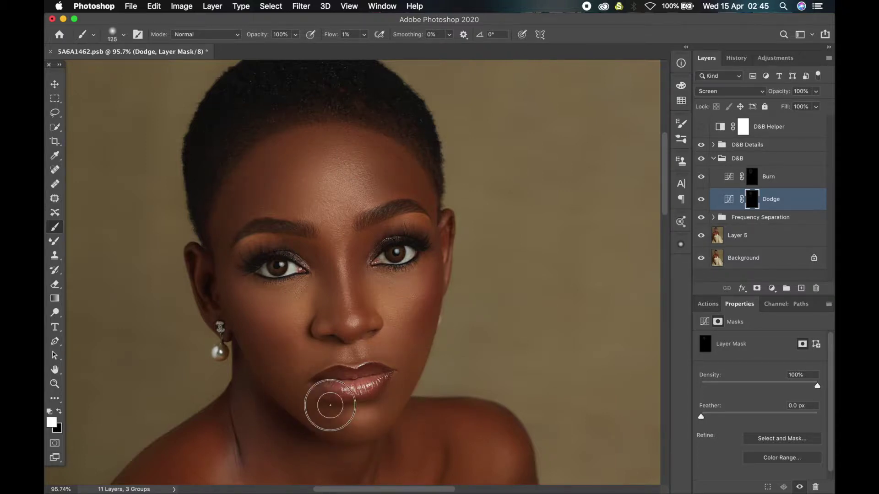
Step: Revert the latest Dodge mask strokes by returning to an earlier brush state in the history
click(735, 58)
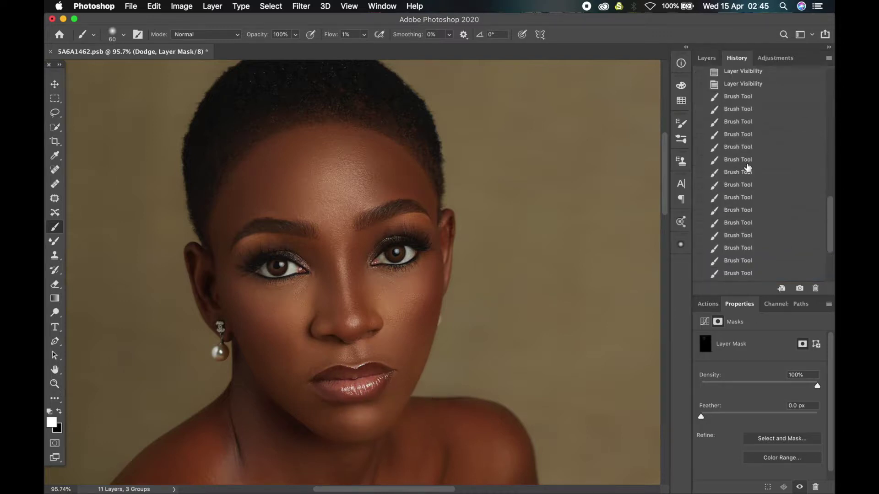
click(740, 162)
click(744, 150)
click(745, 125)
click(706, 58)
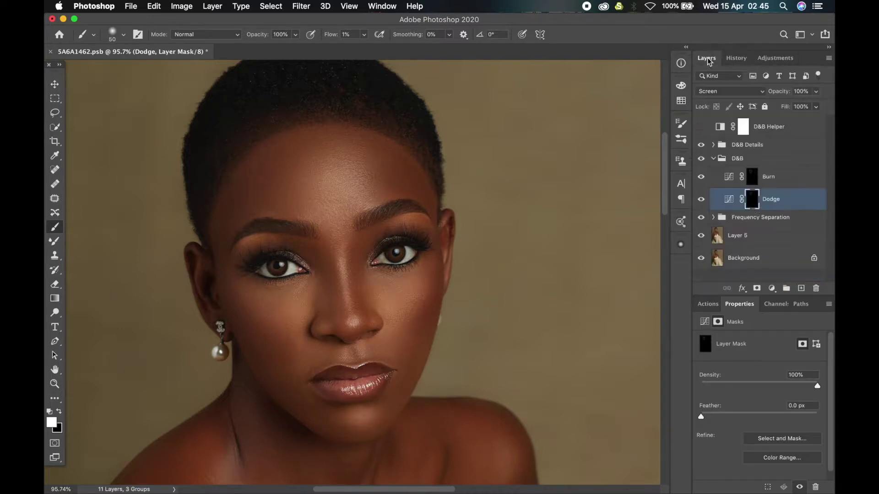
Step: Select the Burn layer's mask and darken the outer cheeks and face contours with soft white strokes, varying the brush size for each area
click(769, 176)
key(bracketright)
key(bracketright)
key(bracketright)
key(bracketright)
key(bracketright)
key(bracketright)
key(bracketright)
key(bracketright)
key(bracketright)
key(bracketright)
key(bracketleft)
key(bracketleft)
key(bracketleft)
key(bracketleft)
key(bracketleft)
key(bracketleft)
key(bracketleft)
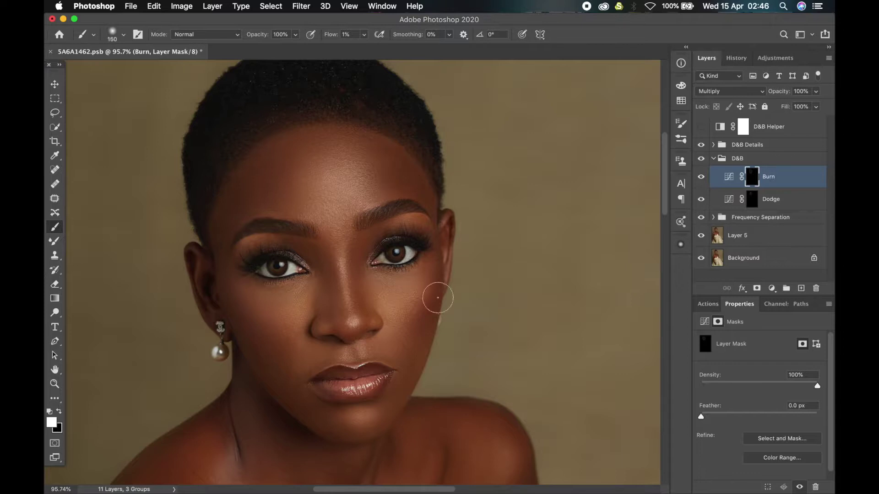
key(bracketleft)
Step: Switch to the Dodge layer's mask and refine the facial highlights with a smaller soft brush of about 60 px
key(alt+bracketleft)
key(bracketleft)
key(bracketleft)
key(bracketleft)
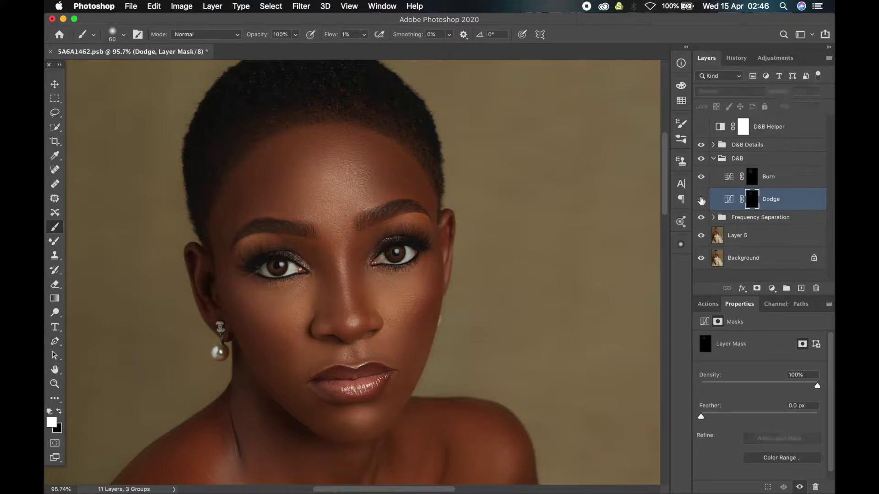
Step: Refine the highlights around the eyes and brow on the Dodge mask with a soft brush of about 70 px
key(bracketright)
key(bracketright)
key(bracketright)
key(bracketright)
key(bracketright)
key(bracketright)
key(bracketright)
key(bracketleft)
key(bracketleft)
key(bracketleft)
key(bracketleft)
key(bracketleft)
key(bracketleft)
key(bracketleft)
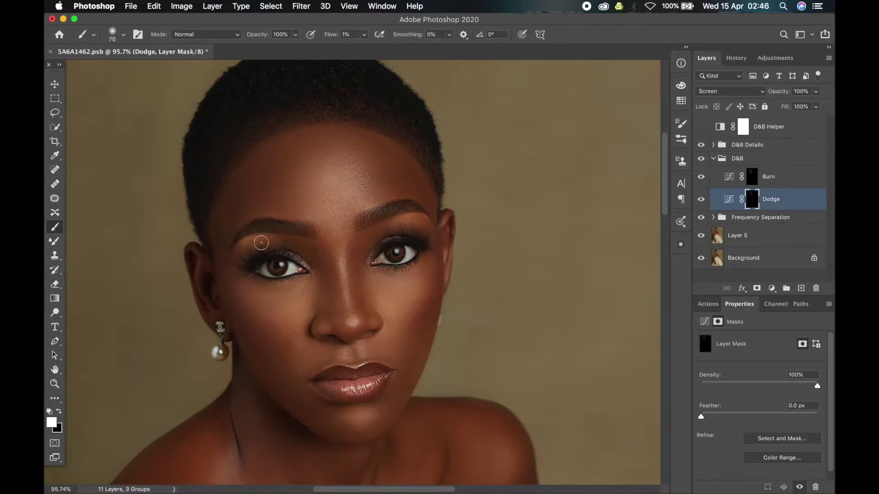
Step: Add broader soft strokes over the face on the Dodge mask, varying the brush size between 300 and 500 px
scroll(360, 215, down, 1)
key(bracketright)
key(bracketright)
key(bracketright)
key(bracketright)
key(bracketright)
key(bracketright)
key(bracketright)
key(bracketright)
key(bracketright)
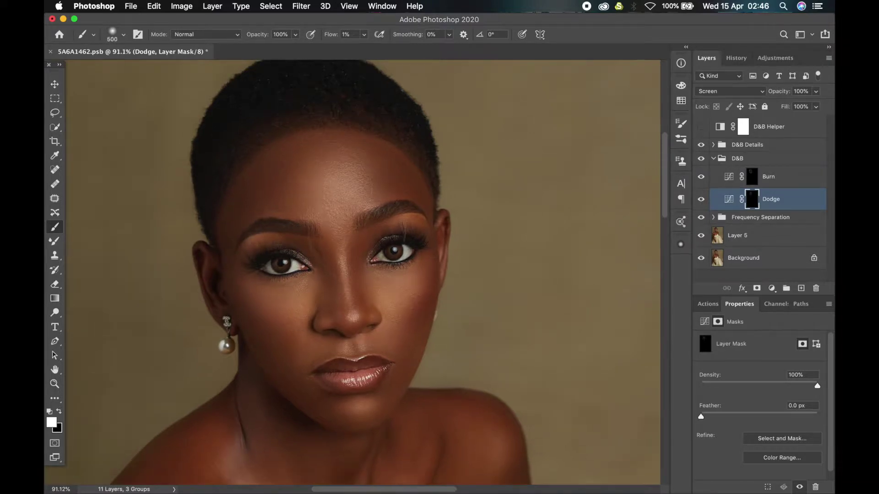
scroll(354, 244, down, 2)
key(bracketleft)
key(bracketleft)
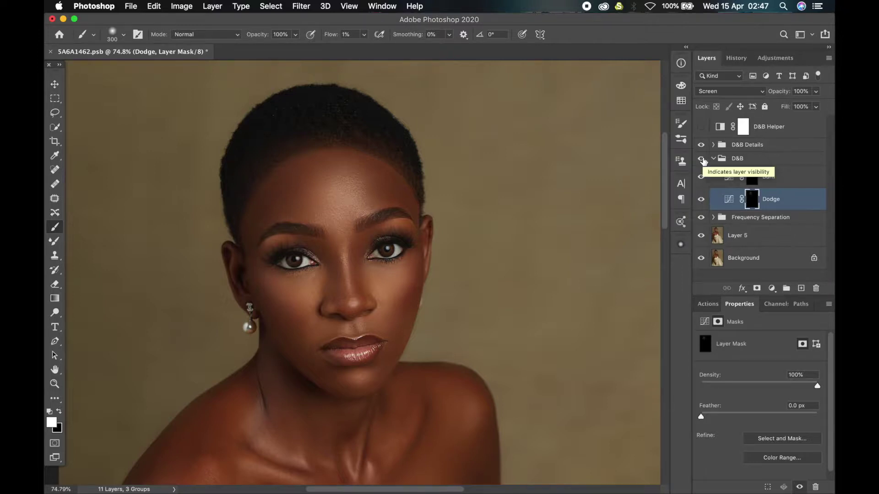
Step: Brighten the bridge of the nose on the Dodge mask with a soft 70 px brush and compare with the D&B group hidden
scroll(612, 300, up, 1)
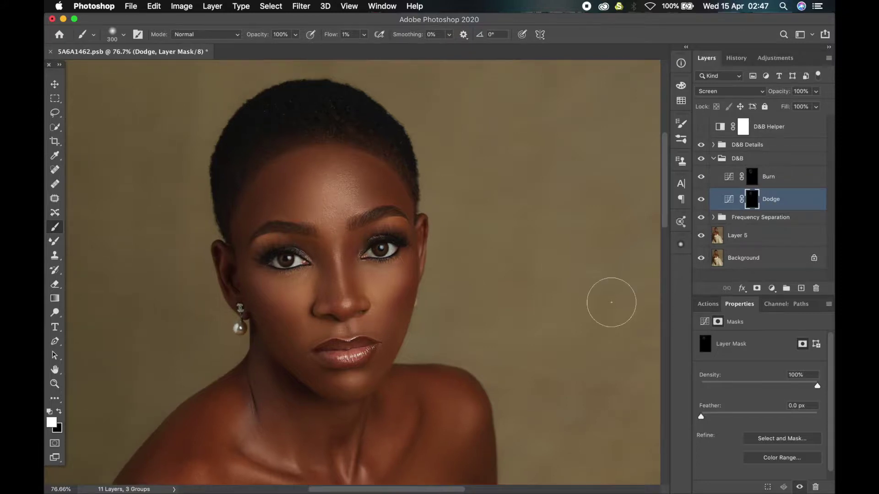
key(bracketleft)
mouse_move(342, 244)
mouse_down()
mouse_move(345, 289)
mouse_move(342, 261)
mouse_move(350, 282)
mouse_move(343, 260)
mouse_move(336, 292)
mouse_move(331, 268)
mouse_move(336, 292)
mouse_move(329, 273)
mouse_move(326, 280)
mouse_move(337, 280)
mouse_move(336, 300)
mouse_move(329, 288)
mouse_move(347, 281)
mouse_move(354, 255)
mouse_move(349, 294)
mouse_up()
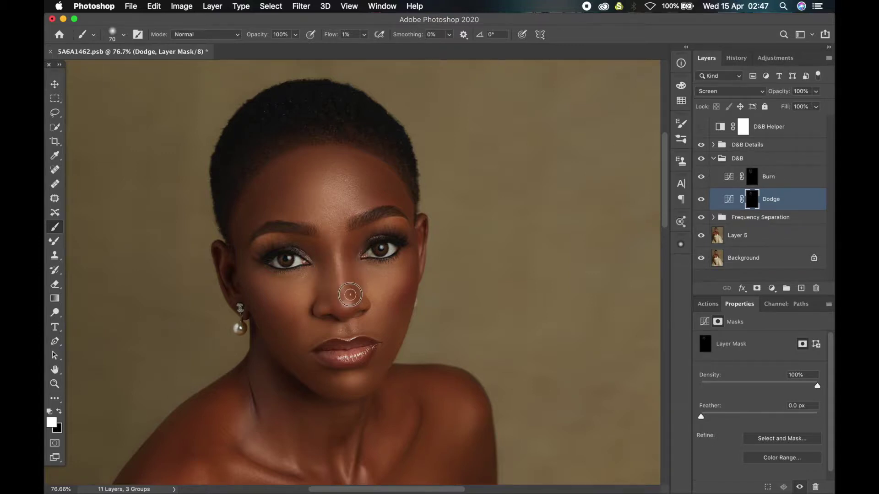
click(701, 159)
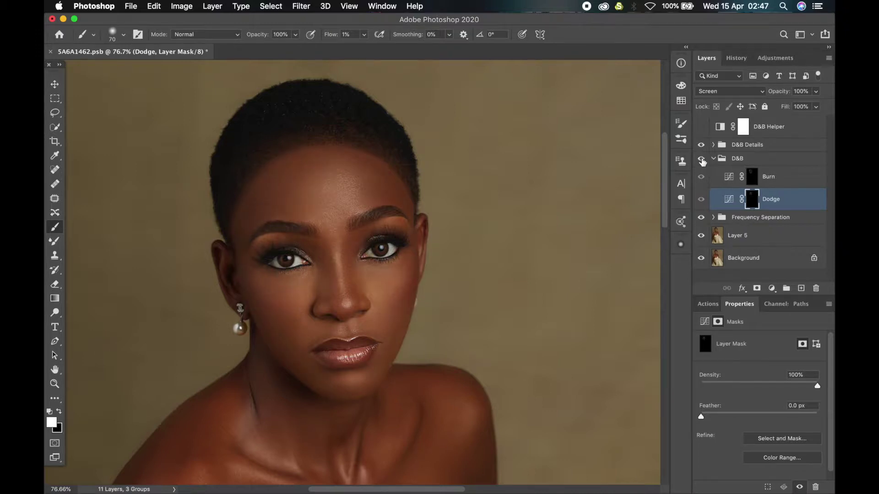
click(702, 159)
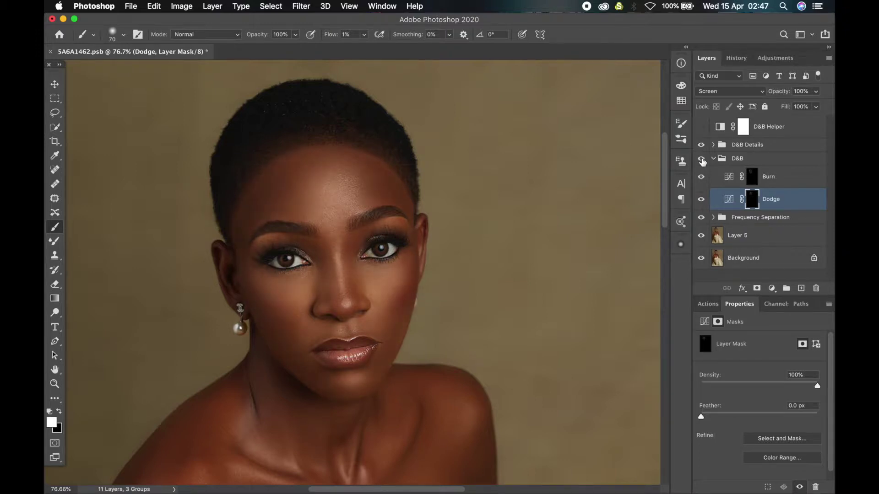
Step: Undo the most recent changes made on the Dodge mask
key(super+z)
key(super+z)
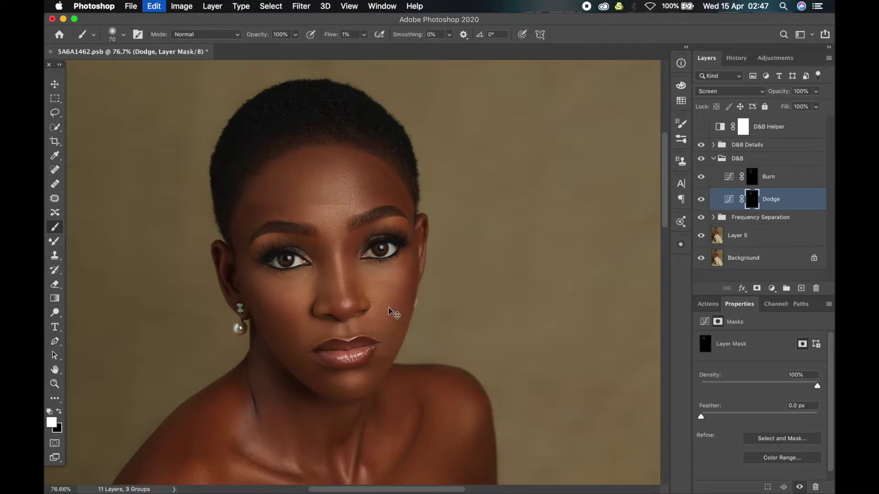
key(super+z)
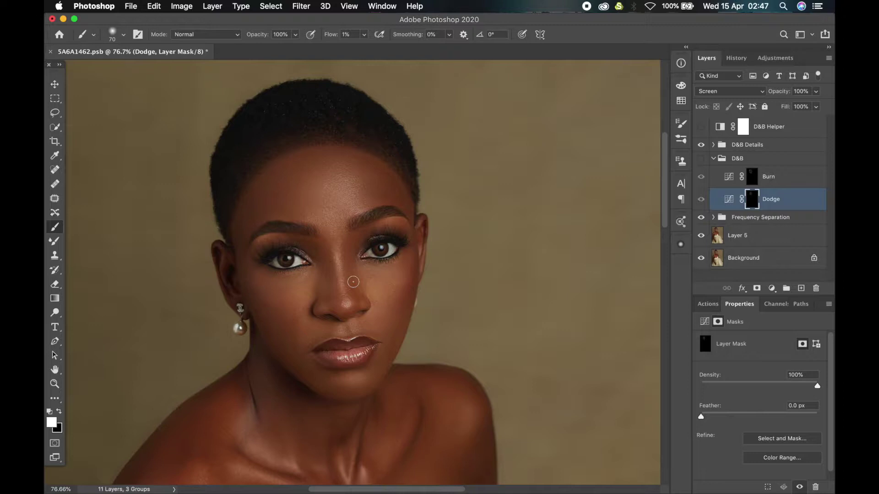
Step: Compare the whole upper portrait with the D&B group hidden and shown
scroll(353, 282, down, 6)
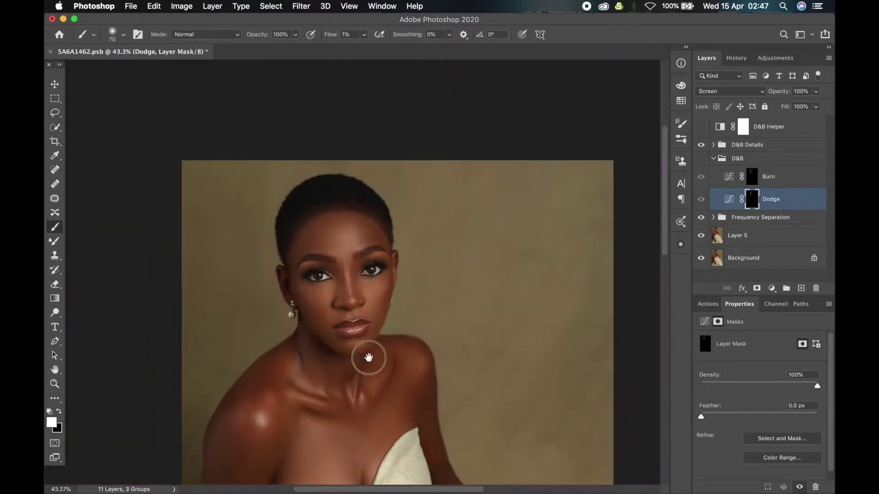
drag(366, 359, 360, 293)
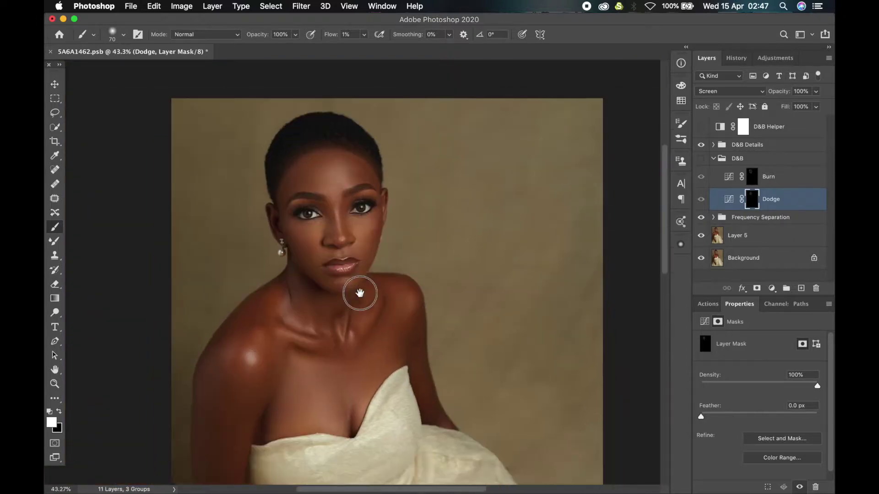
click(702, 159)
click(702, 159)
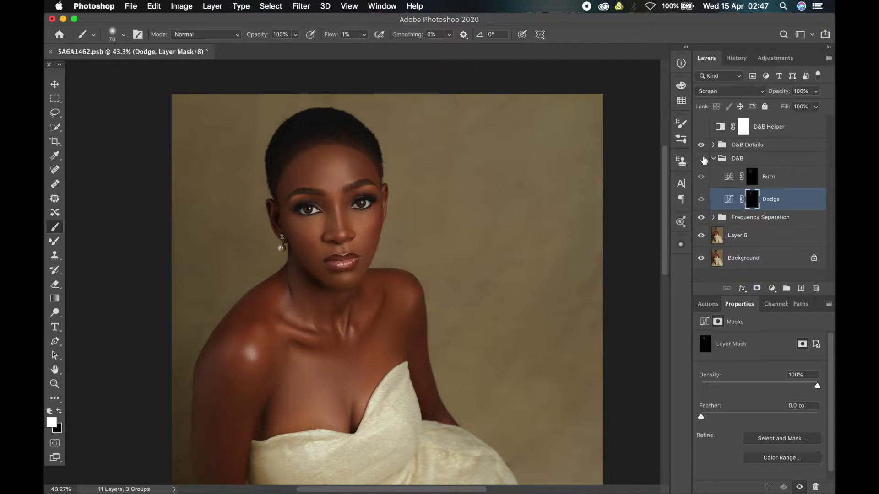
click(702, 159)
click(702, 158)
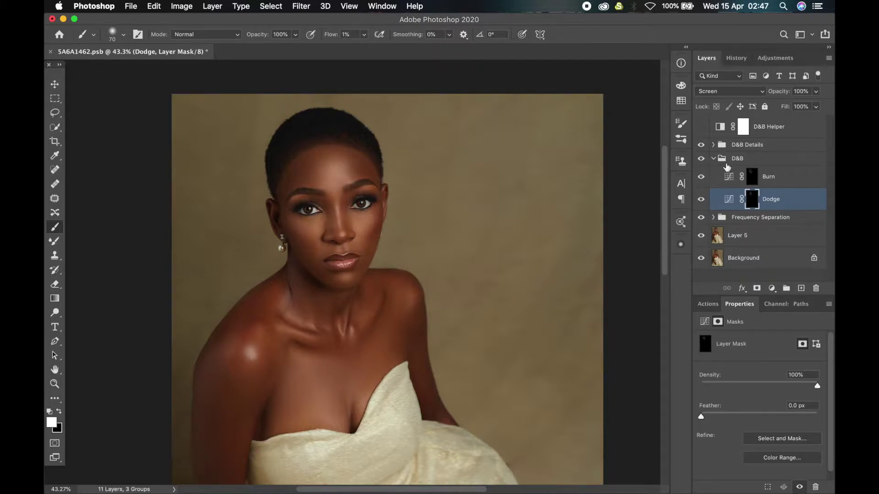
Step: Compare the latest brush states in the history and revert to the one just before the final Dodge stroke
click(736, 58)
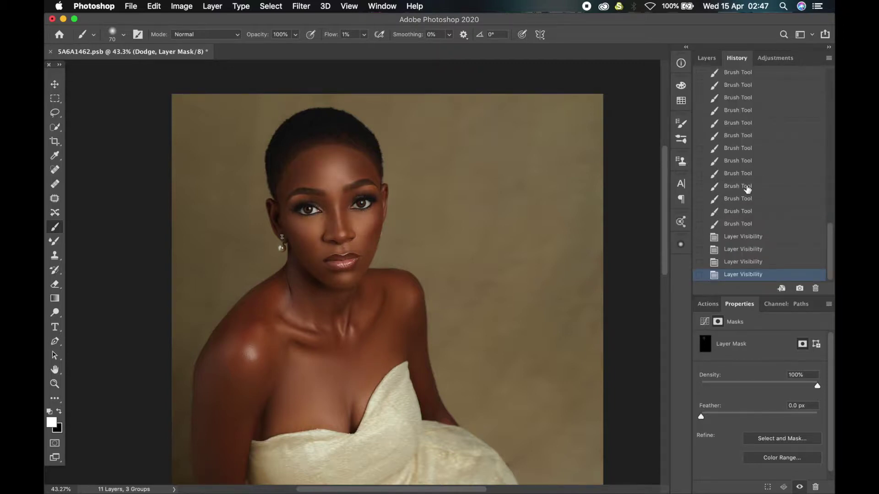
click(747, 186)
click(748, 200)
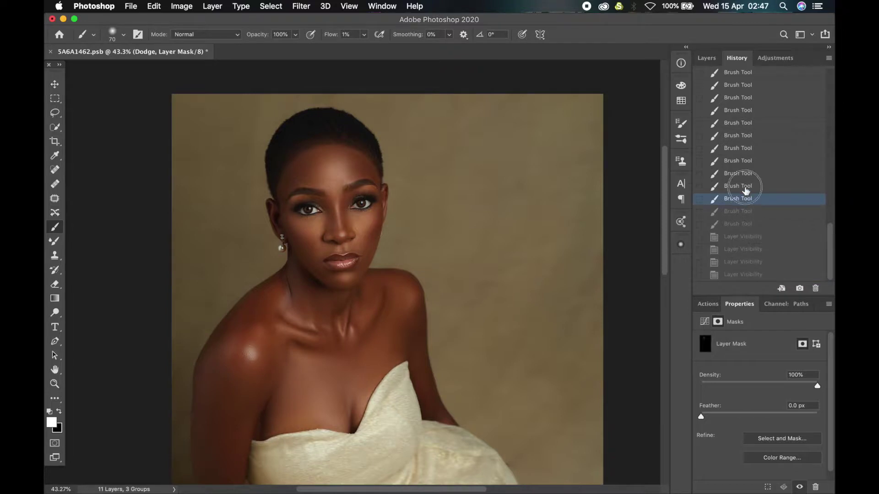
click(747, 191)
click(748, 199)
click(748, 212)
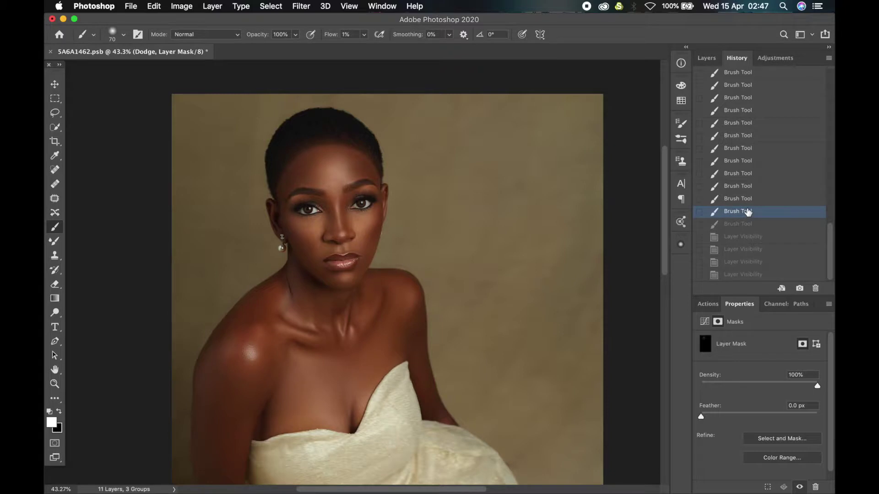
click(746, 224)
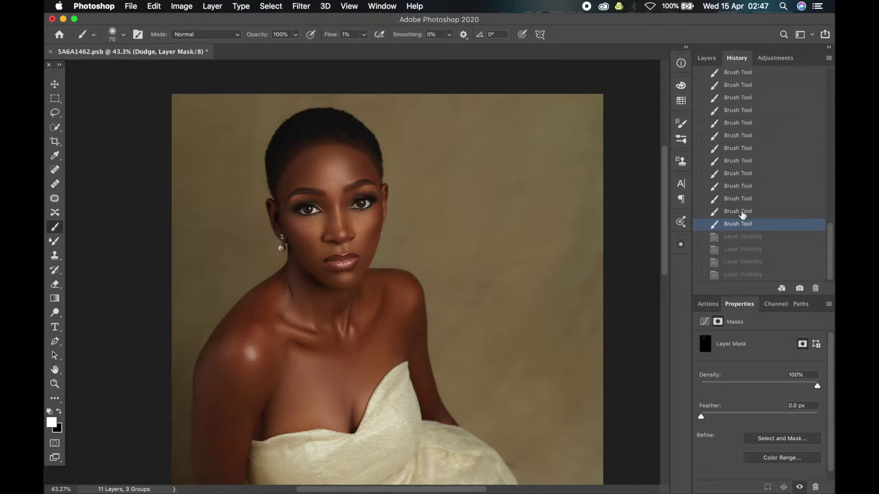
click(742, 212)
click(742, 218)
click(741, 211)
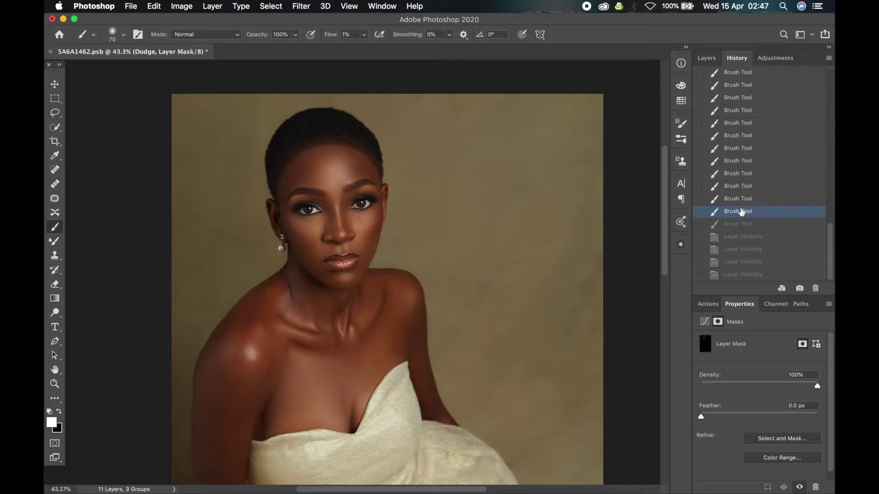
click(744, 225)
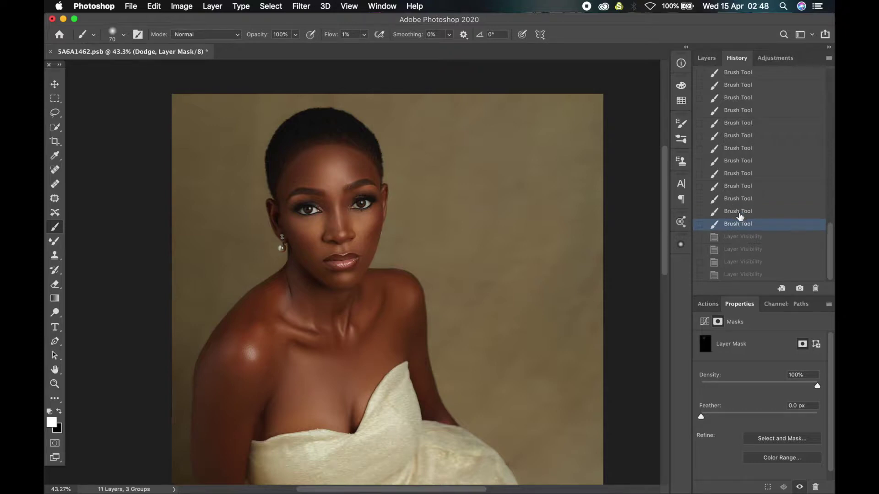
click(738, 211)
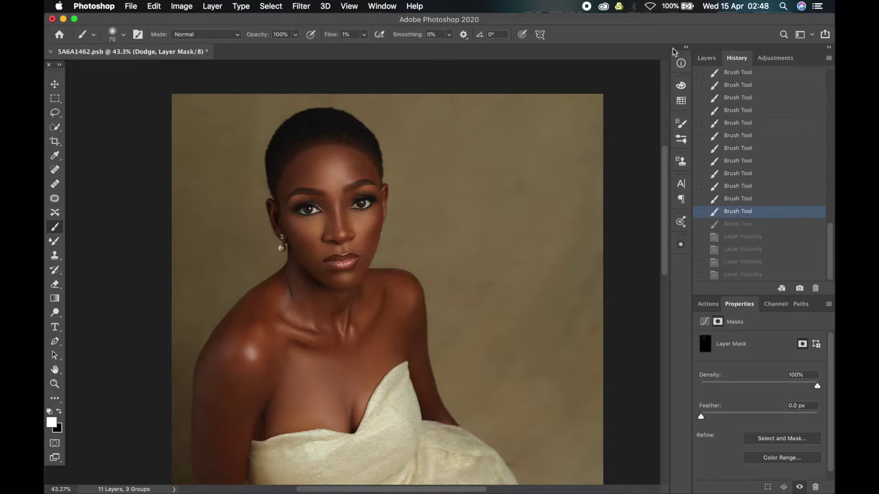
click(706, 58)
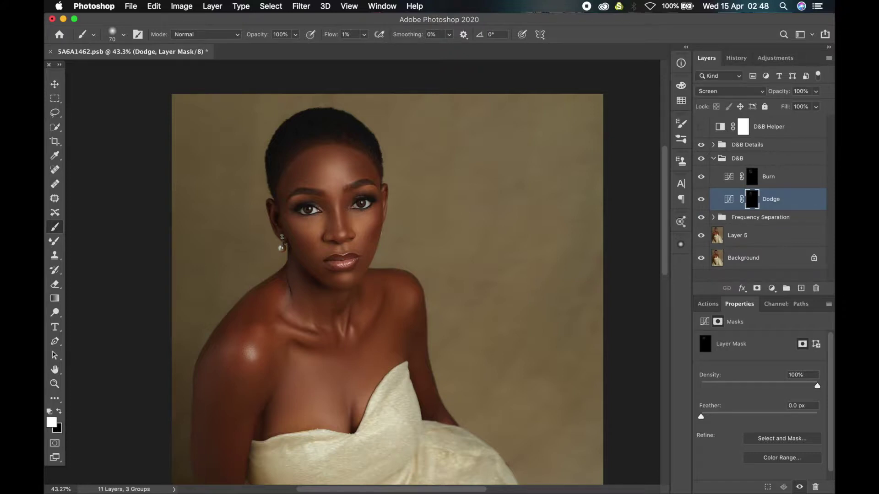
Step: Show the D&B Helper layer and brighten the neck and collarbone highlights on the Dodge mask with a soft brush of about 125 px
scroll(279, 320, up, 3)
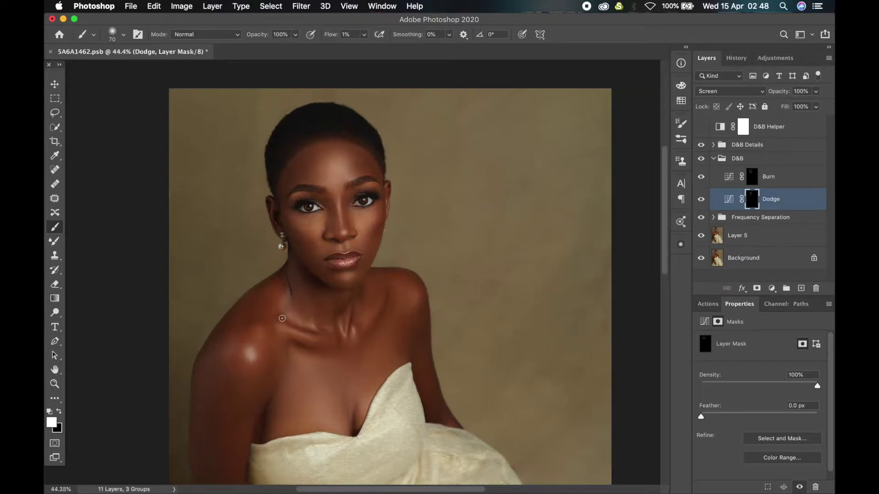
key(bracketright)
key(bracketright)
key(bracketright)
key(bracketright)
key(bracketright)
key(bracketleft)
key(bracketleft)
key(bracketleft)
click(701, 127)
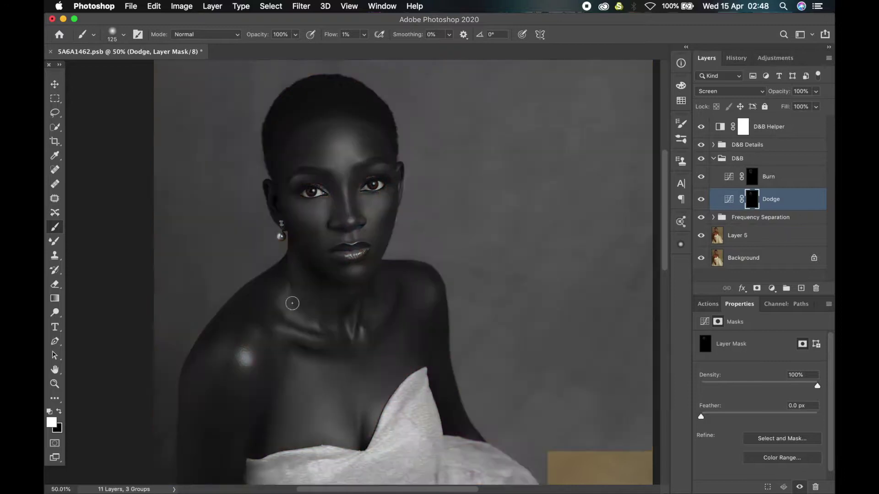
key(bracketleft)
Step: Brighten the shoulder and chest on the Dodge mask with larger soft strokes, using brush sizes from 200 to 500 px
key(bracketright)
key(bracketright)
key(bracketright)
key(bracketright)
key(bracketright)
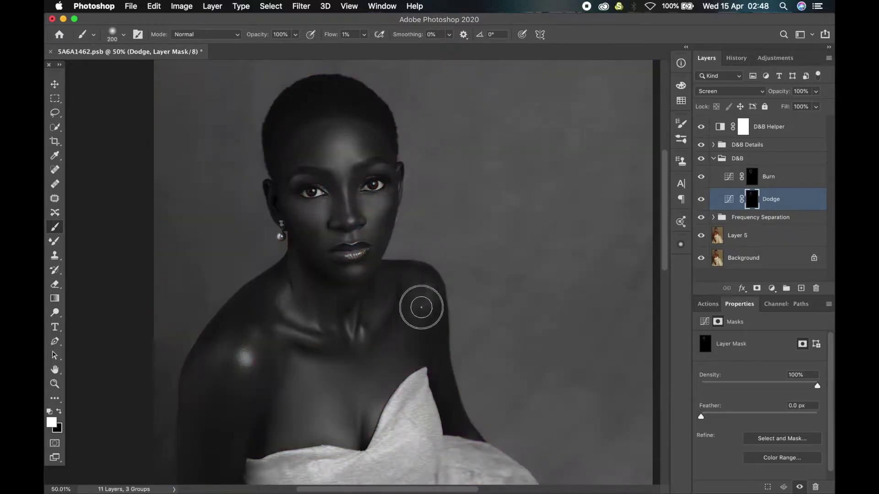
key(bracketright)
key(bracketright)
key(bracketright)
key(bracketright)
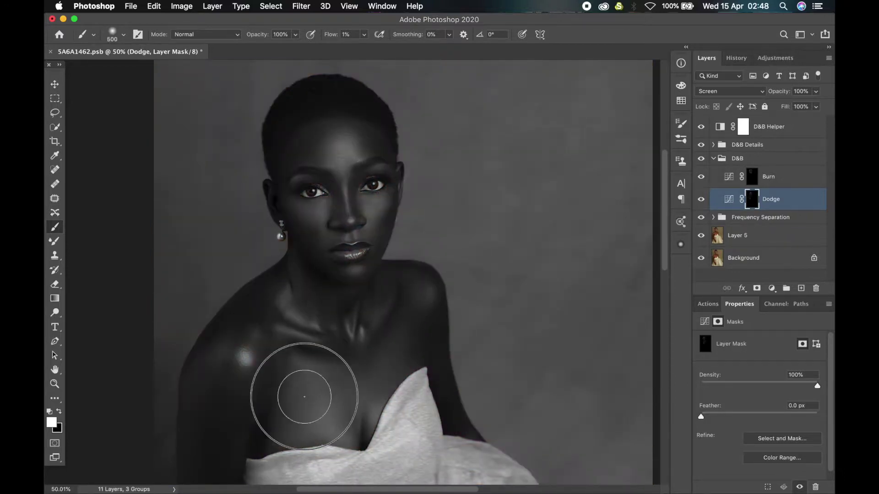
Step: Dodge the arms and hand with a 125 to 300 px soft brush, hiding the D&B Helper layer to work in colour
scroll(324, 300, down, 2)
scroll(298, 257, down, 3)
key(bracketleft)
key(bracketleft)
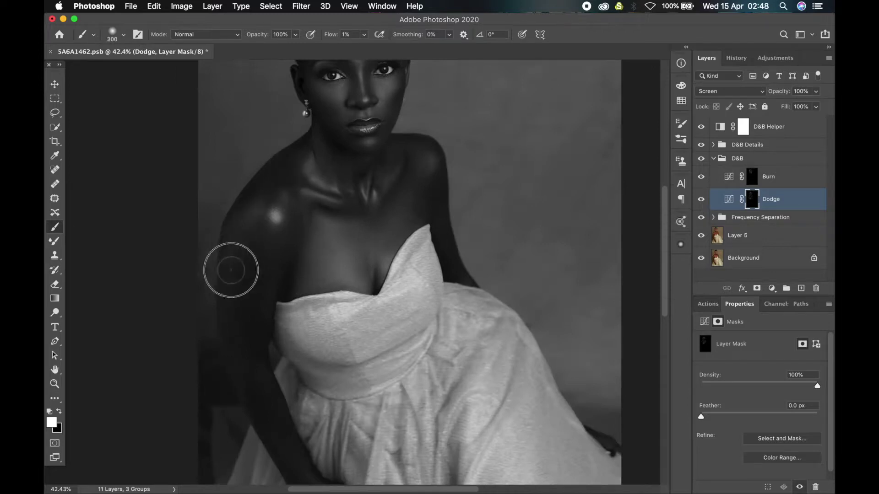
click(701, 126)
scroll(314, 206, down, 3)
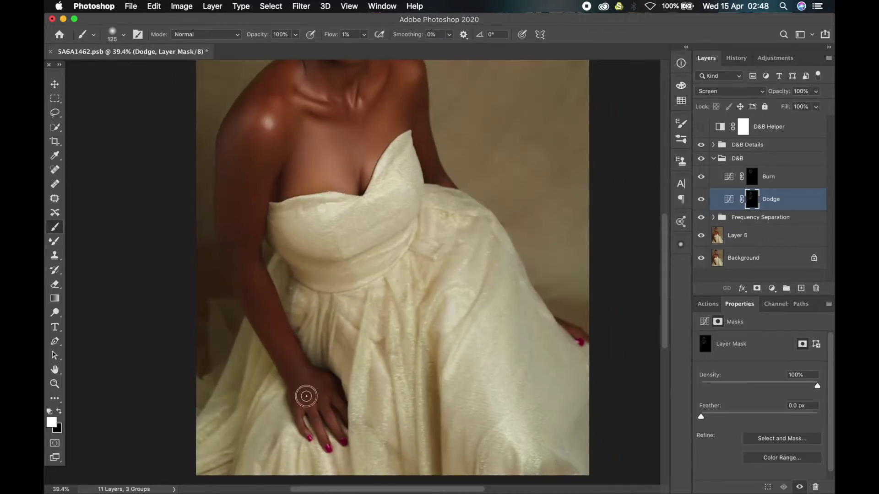
scroll(244, 226, up, 3)
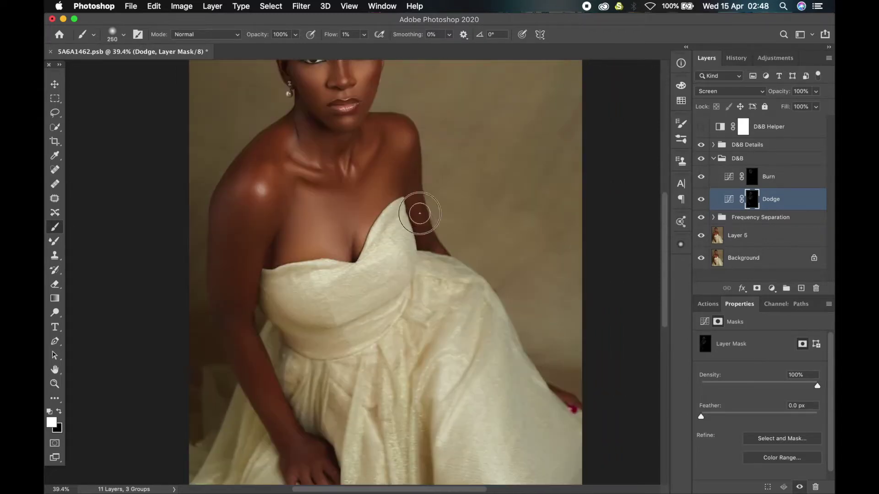
Step: Switch to the Burn layer's mask and darken the shoulder and arm contours with soft strokes, varying the brush size around 400 px and below
scroll(239, 161, down, 1)
key(alt+bracketright)
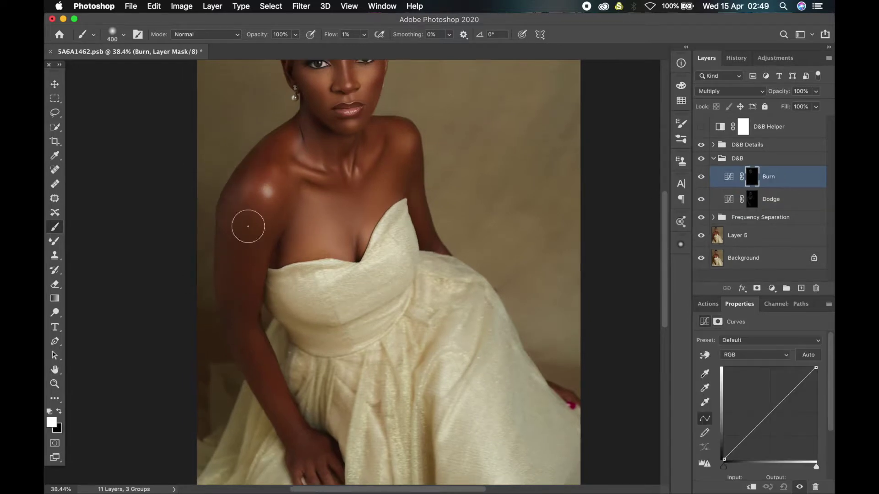
key(bracketright)
key(bracketright)
key(bracketleft)
key(bracketleft)
key(bracketleft)
key(bracketright)
key(bracketright)
key(bracketright)
key(bracketleft)
key(bracketleft)
key(bracketleft)
key(bracketleft)
key(bracketleft)
key(bracketleft)
key(bracketleft)
key(bracketleft)
Step: Switch to the Dodge layer's mask and refine the highlights on the resting hand with a soft 90 px brush
scroll(516, 357, down, 5)
scroll(516, 357, right, 5)
key(alt+bracketleft)
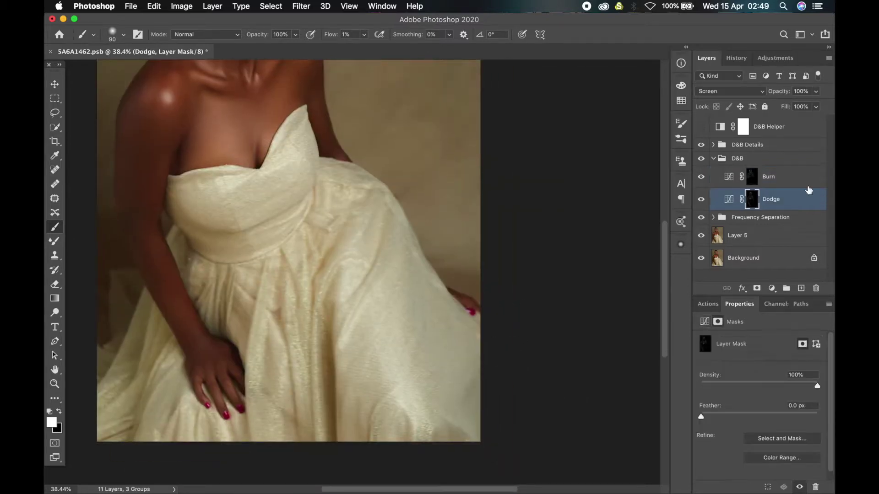
Step: Select the Burn layer's mask and darken the edges of the arm down to the wrist with a soft 300 px brush
click(752, 178)
key(bracketright)
key(bracketright)
key(bracketright)
key(bracketright)
key(bracketright)
key(bracketright)
key(bracketright)
key(bracketright)
key(bracketright)
key(bracketright)
key(bracketright)
key(bracketright)
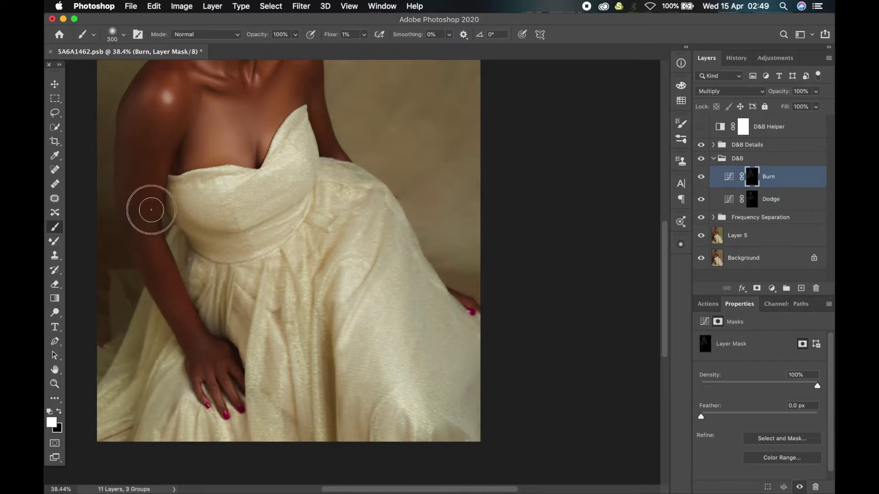
key(bracketleft)
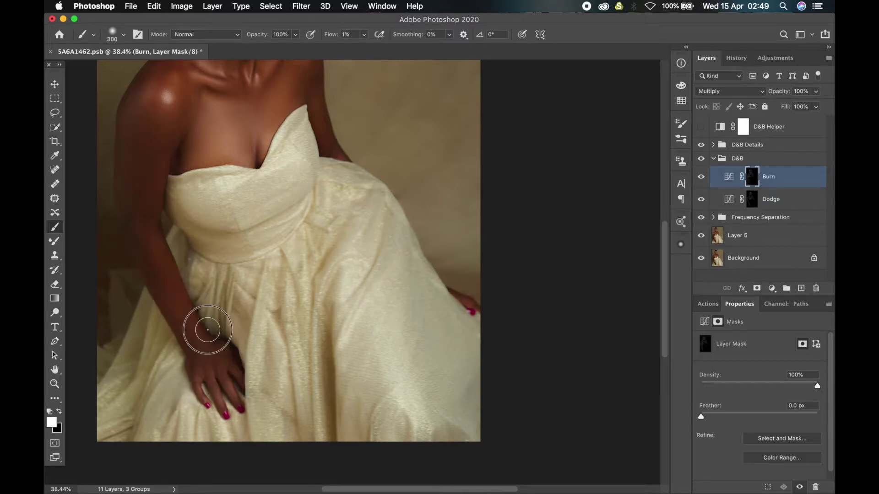
Step: Examine the dodge and burn result on the upper body and face up close
scroll(314, 337, up, 10)
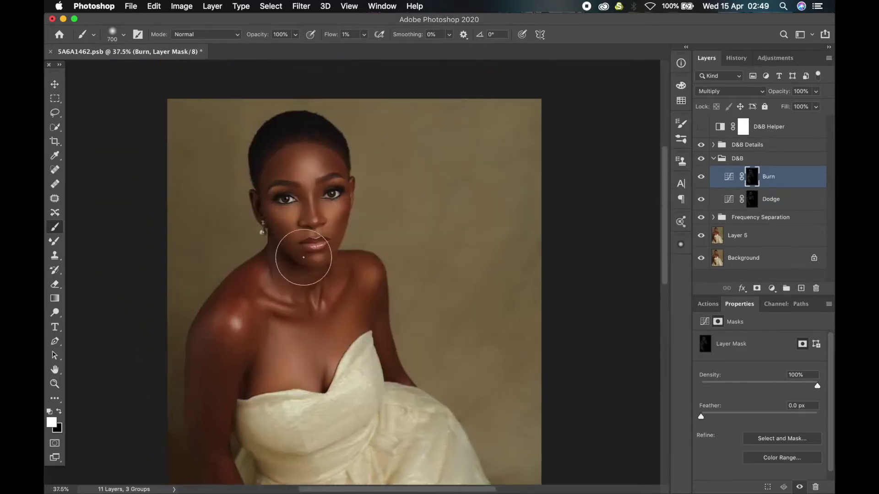
scroll(325, 258, up, 3)
scroll(324, 258, up, 1)
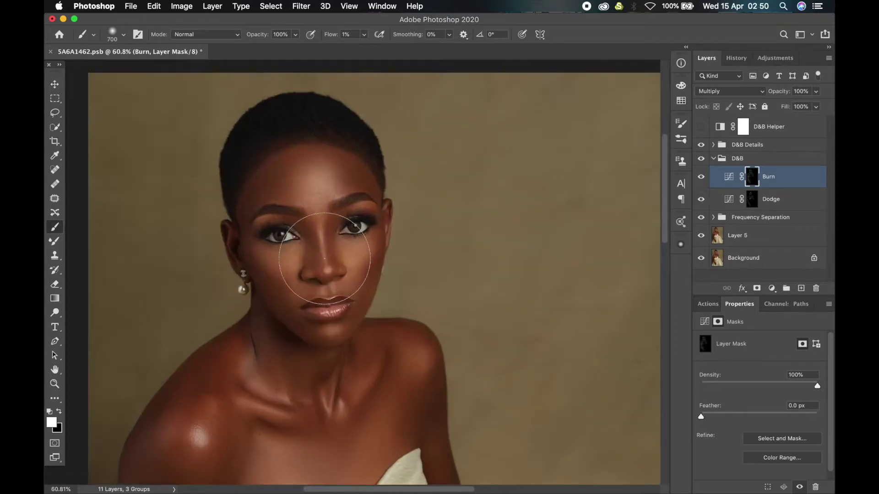
scroll(325, 259, up, 2)
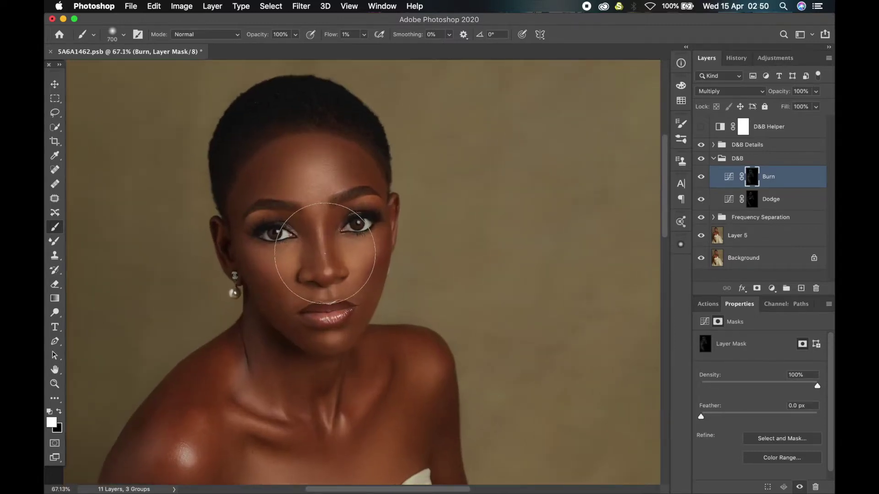
Step: Compare the full portrait before and after dodging and burning by toggling the D&B group's visibility
scroll(325, 253, down, 5)
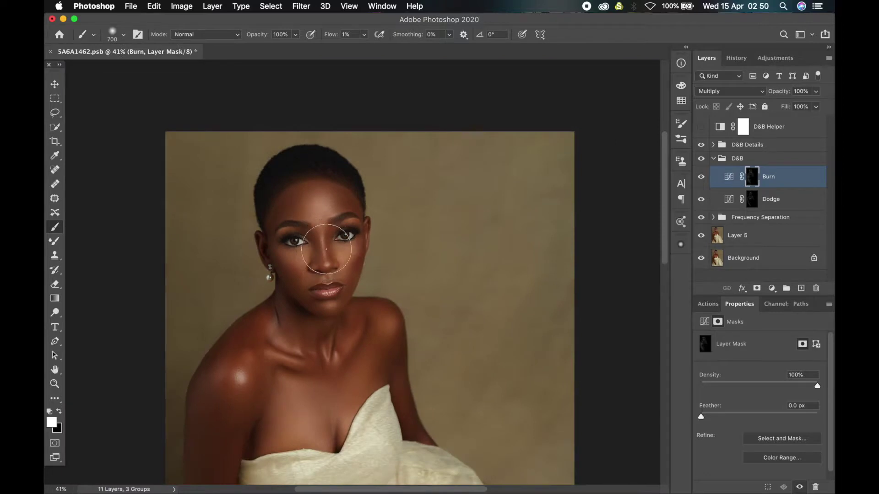
scroll(327, 249, down, 4)
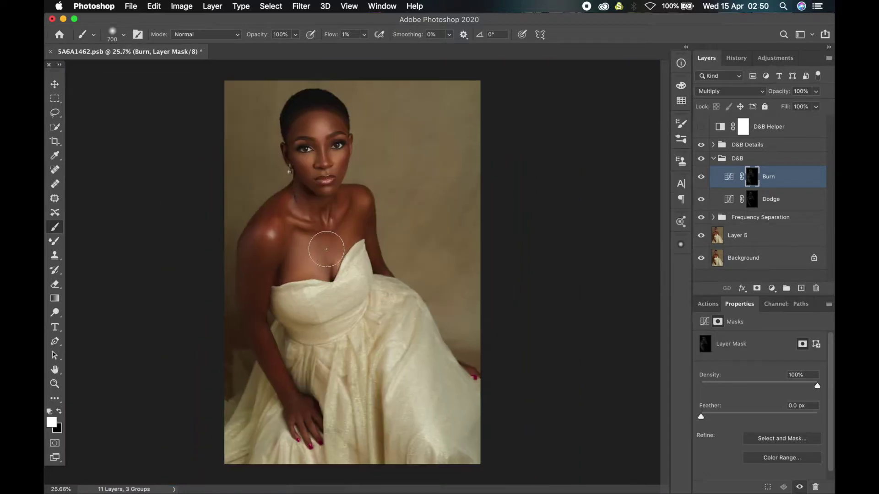
scroll(326, 249, down, 1)
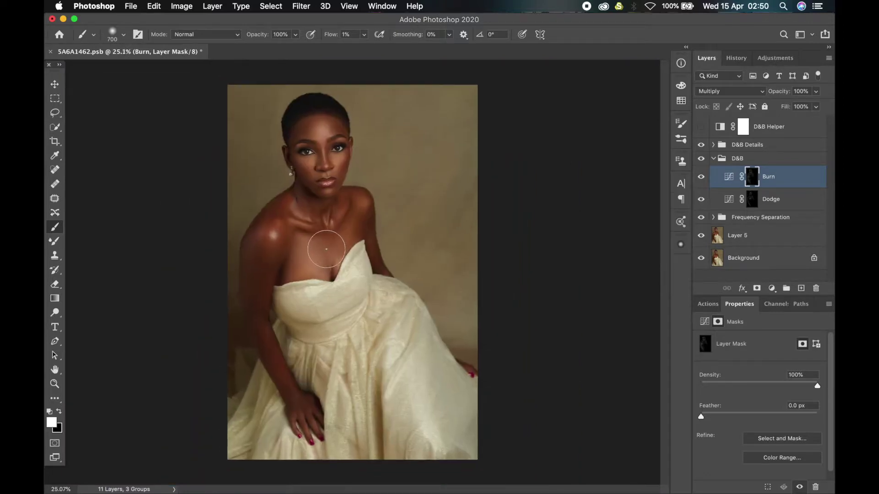
click(702, 160)
click(702, 159)
click(701, 159)
click(702, 159)
click(702, 160)
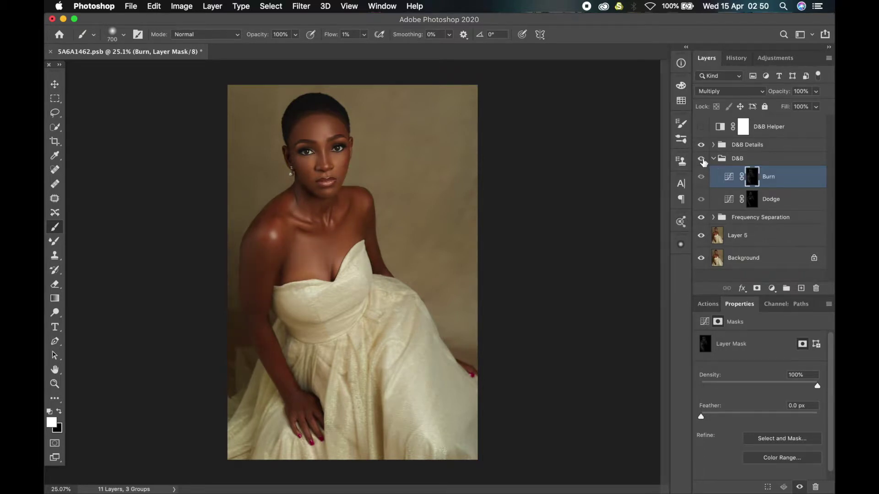
click(702, 160)
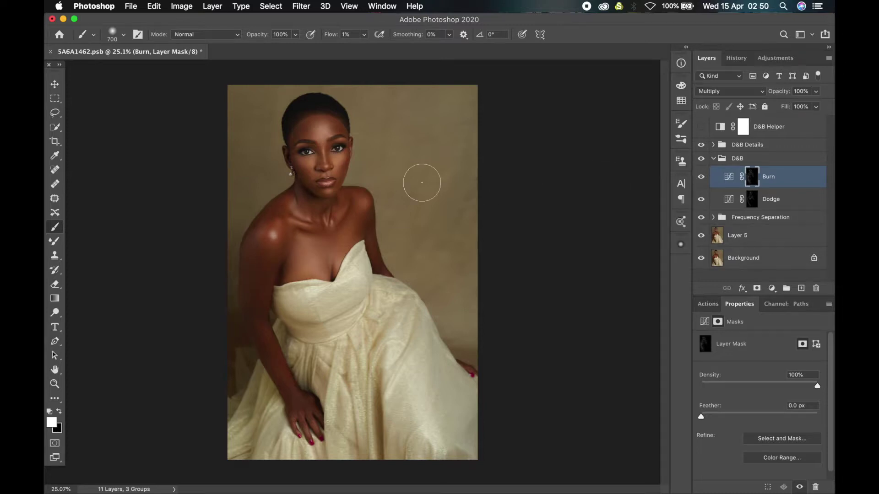
Step: Select the D&B group's Dodge mask and refine the face highlights with a soft brush of about 200 px
scroll(385, 151, up, 2)
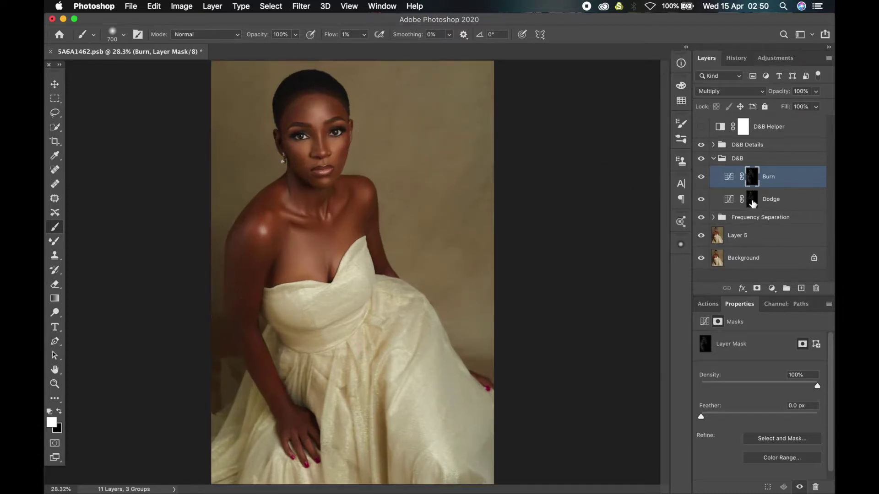
click(753, 204)
key(bracketleft)
key(bracketleft)
key(bracketleft)
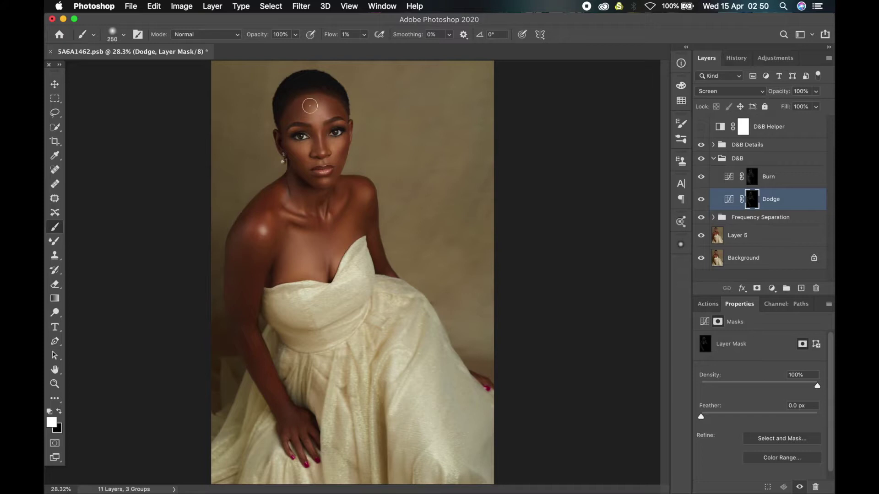
key(bracketleft)
scroll(325, 98, up, 4)
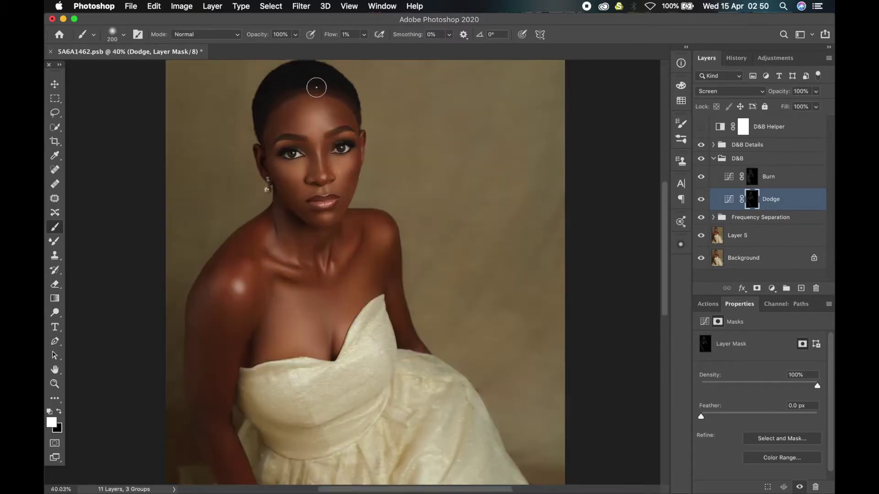
scroll(316, 87, up, 1)
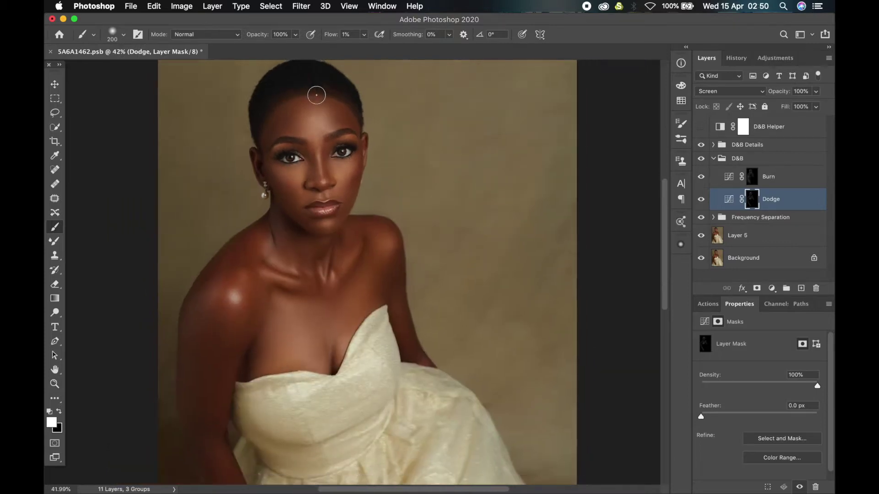
scroll(316, 95, down, 5)
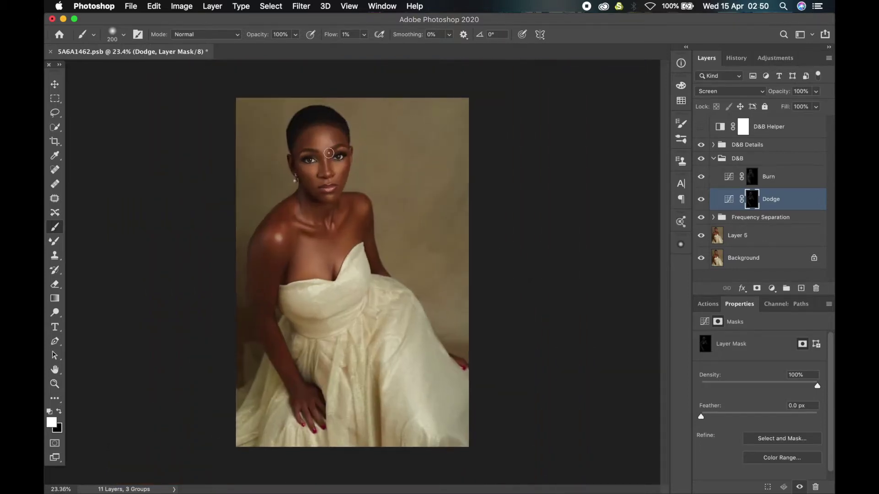
scroll(328, 153, up, 1)
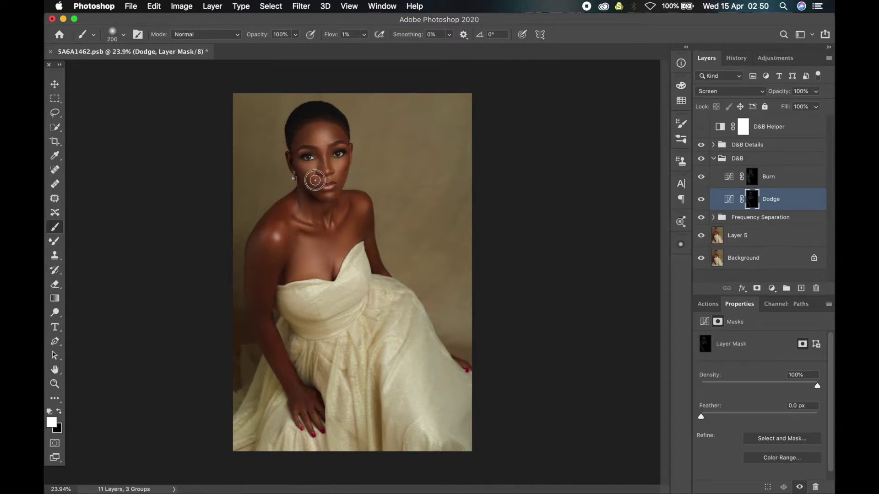
Step: Undo the last dodge stroke on the face
key(bracketleft)
key(bracketleft)
key(bracketleft)
key(bracketleft)
key(super+z)
Step: Select the D&B group's Burn mask and deepen the face contours with a soft brush between 200 and 150 px
click(751, 180)
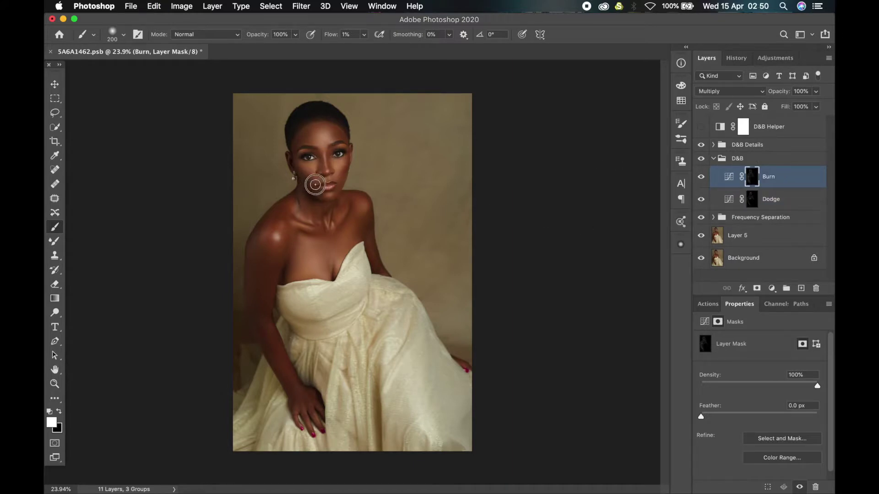
key(bracketleft)
key(bracketleft)
scroll(327, 120, up, 6)
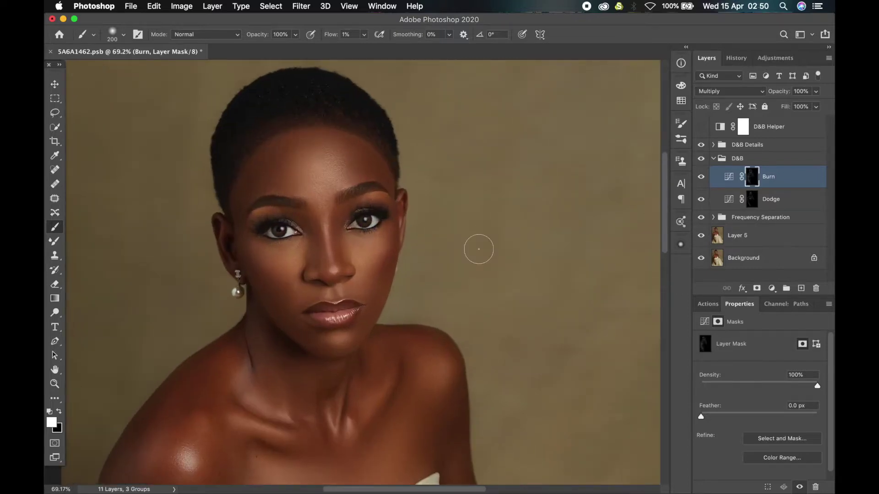
key(bracketright)
key(bracketright)
key(bracketleft)
key(bracketleft)
key(bracketleft)
key(bracketleft)
Step: Collapse the D&B group, select the Dodge mask inside D&B Details and set the brush flow to 6%
scroll(324, 201, up, 2)
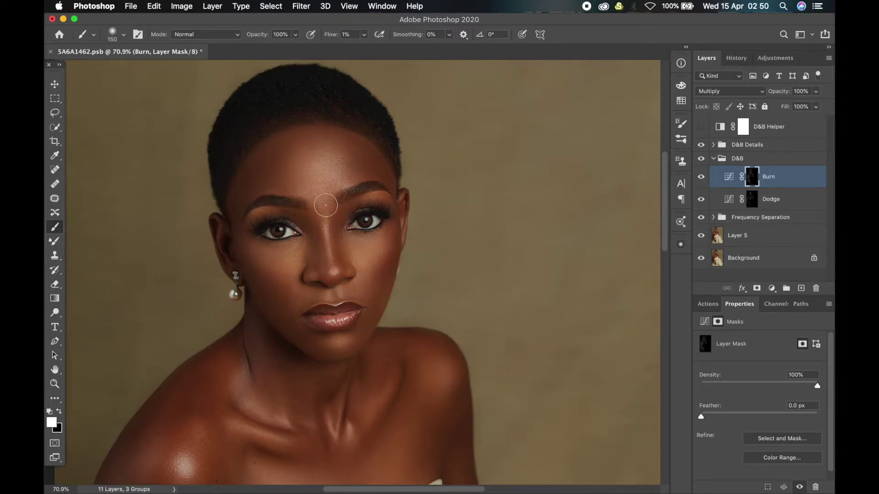
scroll(338, 250, up, 1)
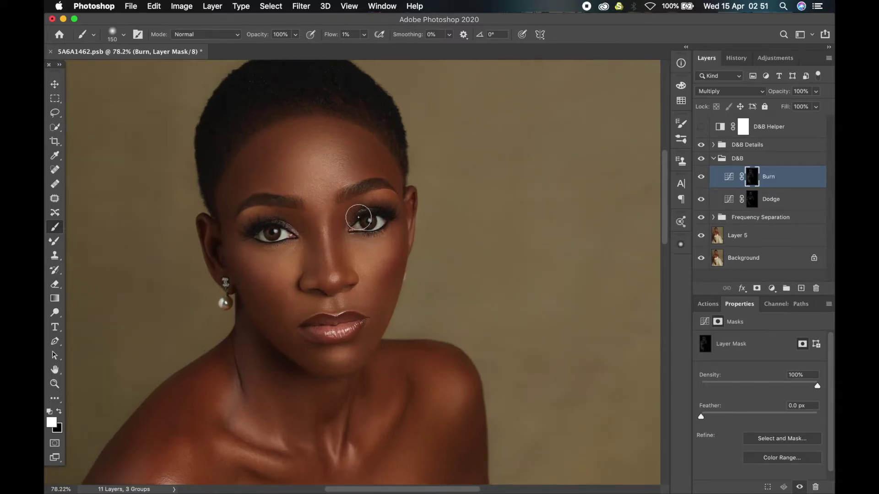
scroll(348, 237, up, 2)
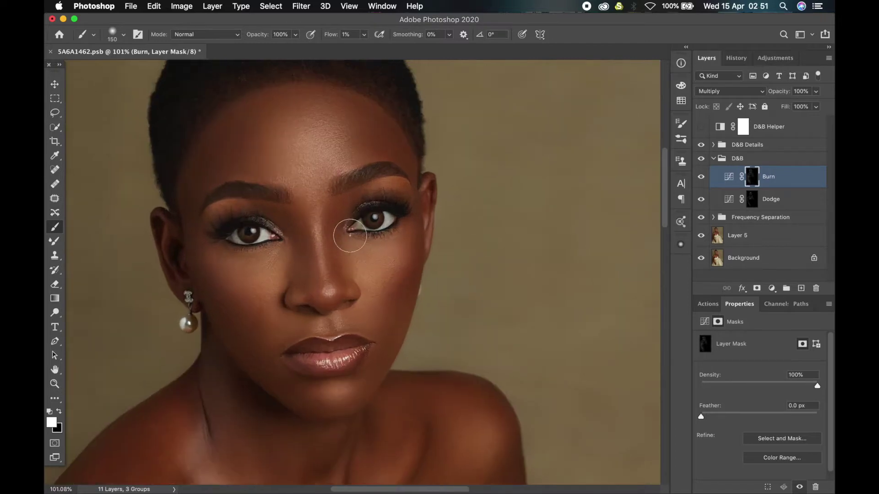
scroll(349, 237, up, 1)
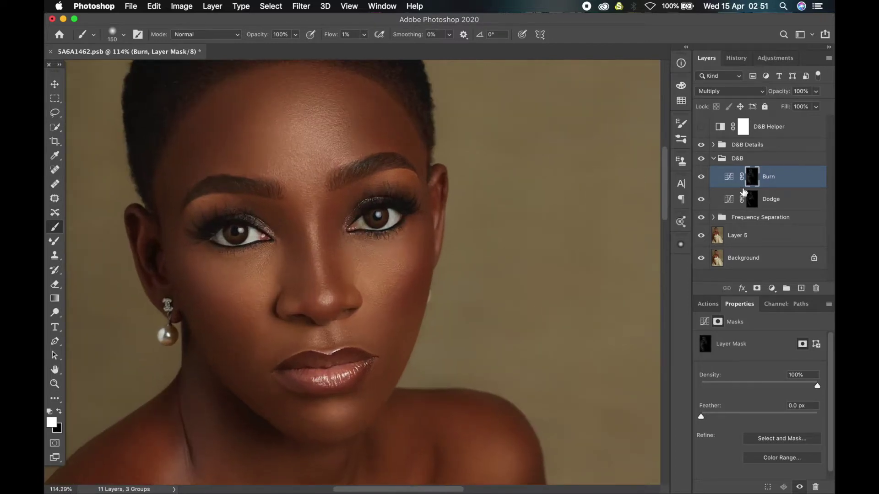
click(713, 158)
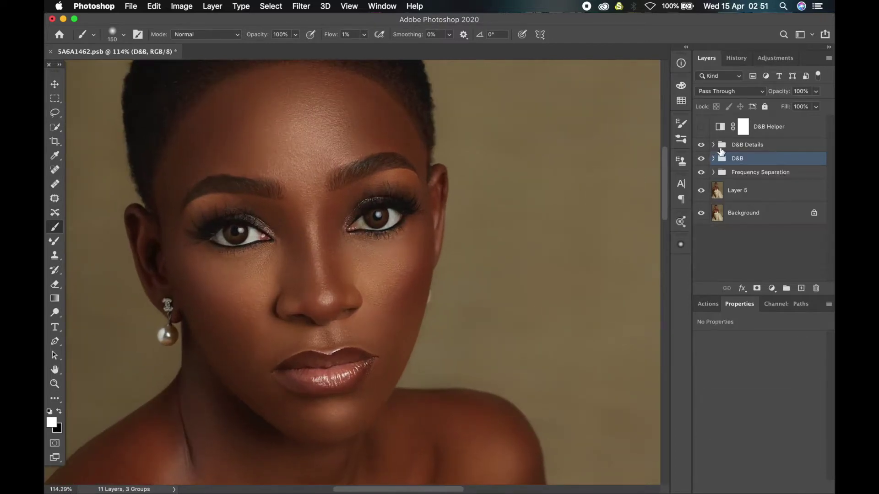
click(713, 145)
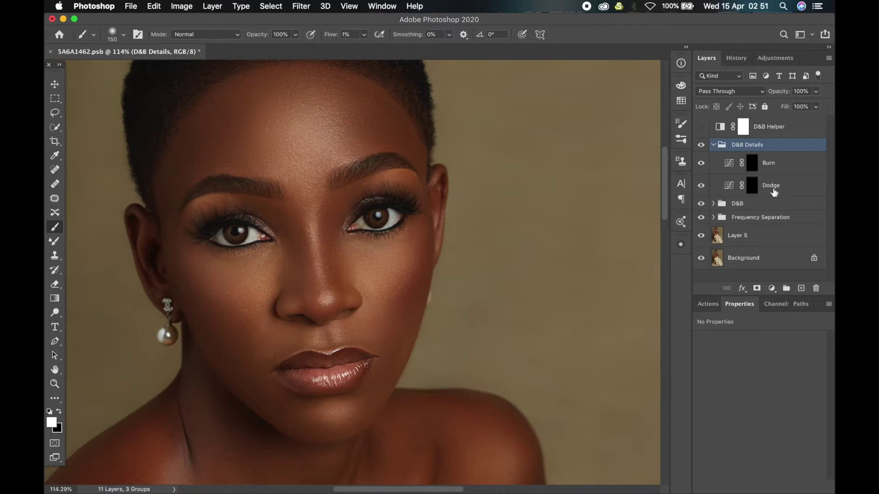
click(754, 186)
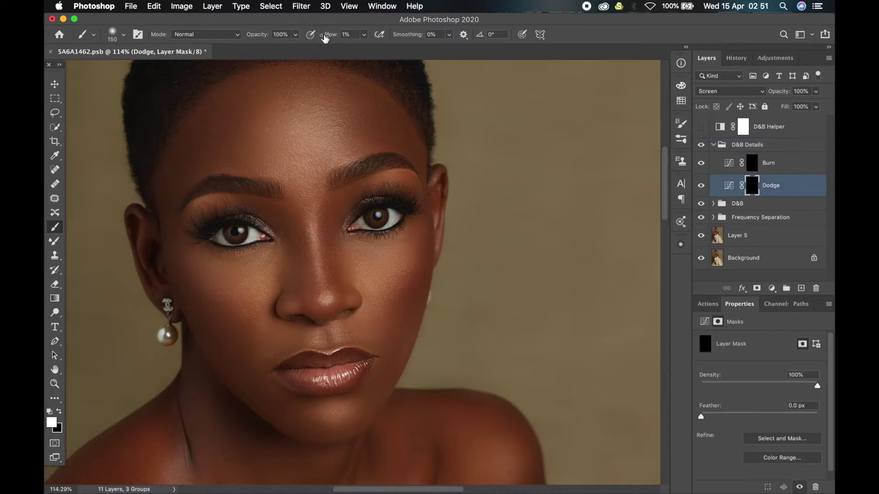
drag(325, 38, 330, 41)
Step: Brighten both eyes on the D&B Details Dodge mask with a soft 35 to 30 px brush, and compare before and after
key(bracketleft)
key(bracketleft)
key(bracketleft)
key(bracketleft)
mouse_move(372, 215)
mouse_down()
mouse_move(383, 221)
mouse_move(369, 210)
mouse_move(360, 224)
mouse_move(395, 216)
mouse_move(386, 225)
mouse_up()
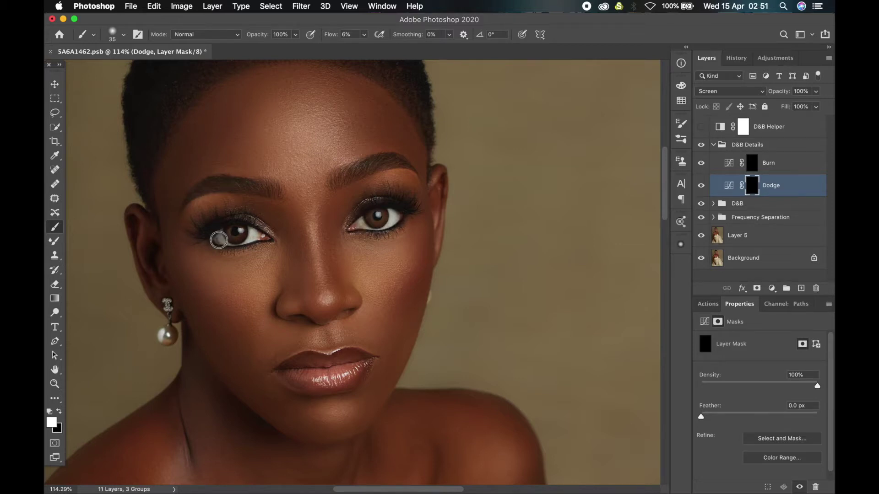
key(bracketleft)
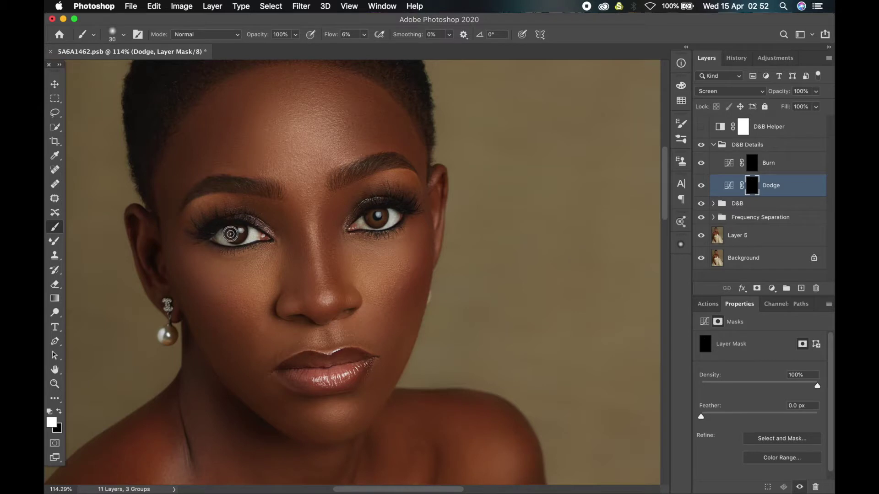
drag(230, 235, 242, 232)
click(700, 186)
click(701, 186)
click(700, 186)
Step: Select the D&B Details Burn mask and darken the lash lines and upper eyelids with a small soft brush
click(752, 158)
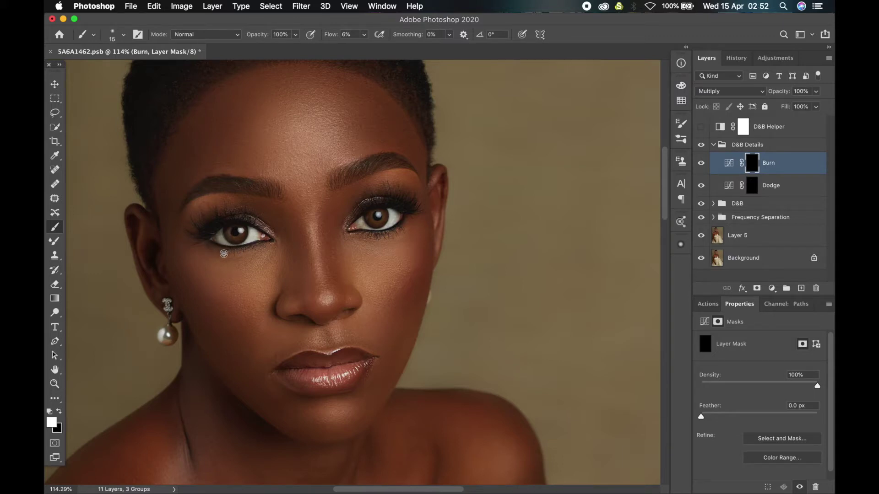
key(bracketright)
key(bracketright)
key(bracketright)
key(bracketright)
key(bracketright)
key(bracketleft)
key(bracketleft)
key(bracketright)
drag(381, 205, 419, 213)
Step: Darken both eyebrows on the D&B Details Burn mask with a soft 35 px brush
key(bracketright)
key(bracketright)
key(bracketright)
key(bracketright)
key(bracketright)
key(bracketright)
key(bracketright)
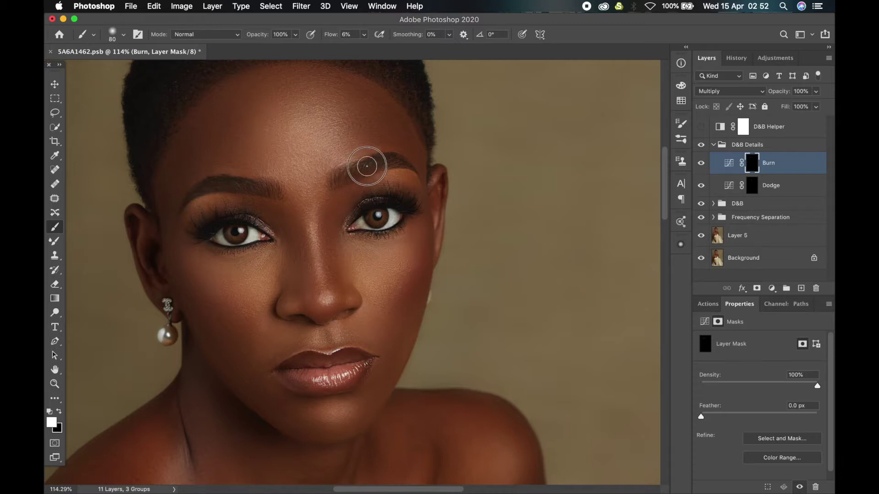
key(bracketleft)
key(bracketleft)
key(bracketleft)
key(bracketleft)
key(bracketleft)
key(bracketleft)
drag(379, 170, 408, 163)
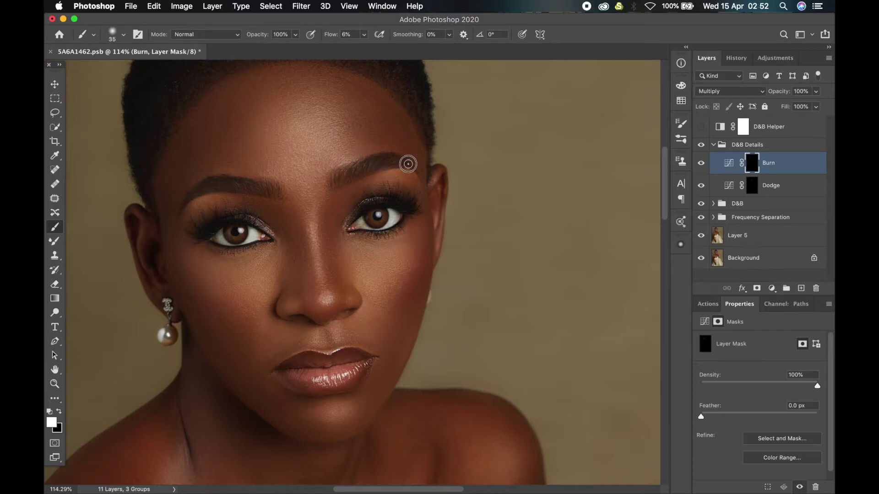
mouse_move(272, 191)
mouse_down()
mouse_move(245, 183)
mouse_move(198, 191)
mouse_up()
Step: Compare the eyes and brows before and after by toggling the D&B Details group's visibility
scroll(192, 202, down, 1)
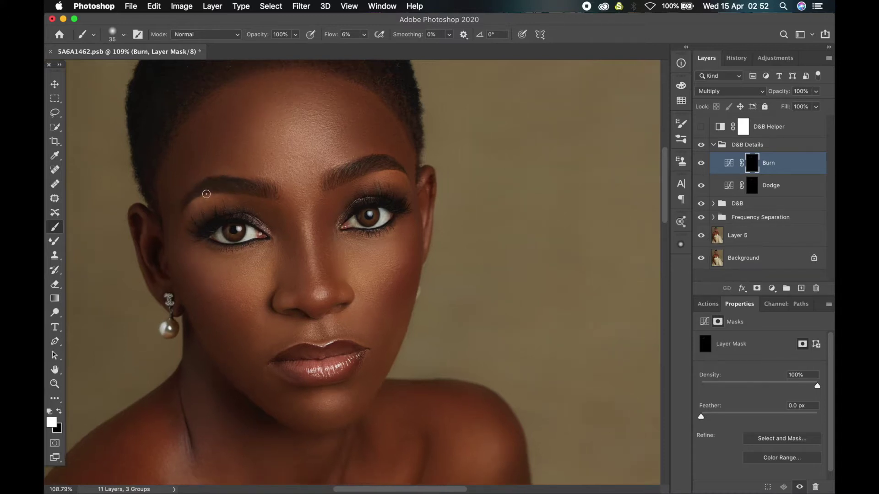
scroll(206, 194, down, 1)
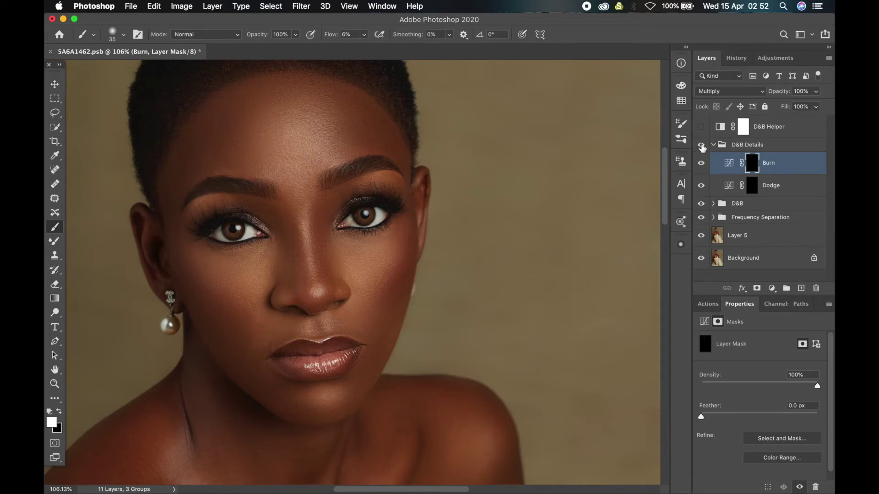
click(701, 145)
click(702, 145)
click(702, 146)
click(701, 146)
Step: Select the D&B Details Dodge mask, brighten the lips and earring with a soft 35 px brush, and check before and after
click(754, 193)
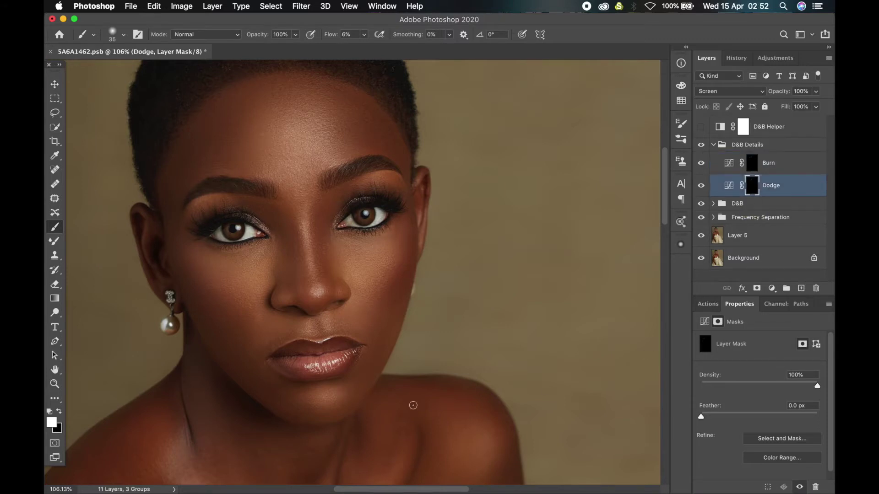
mouse_move(302, 367)
mouse_down()
mouse_move(347, 356)
mouse_move(336, 365)
mouse_move(300, 340)
mouse_move(352, 340)
mouse_move(281, 351)
mouse_up()
key(bracketleft)
click(701, 188)
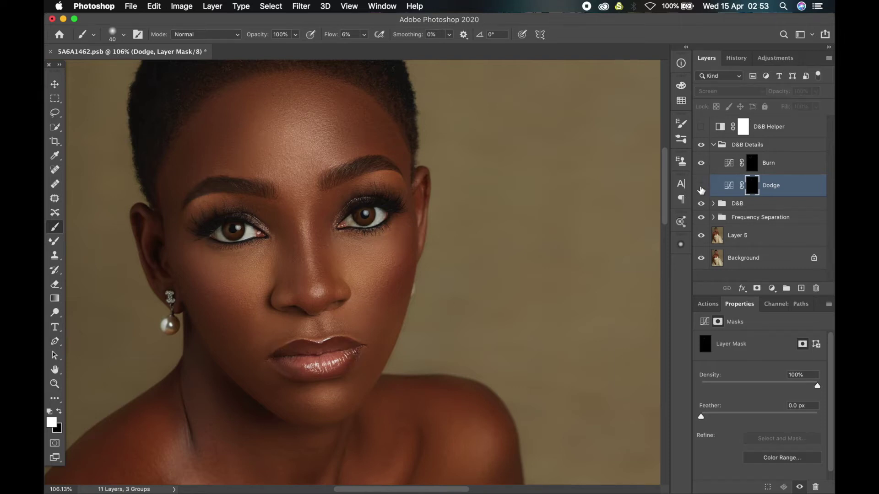
click(700, 187)
click(701, 188)
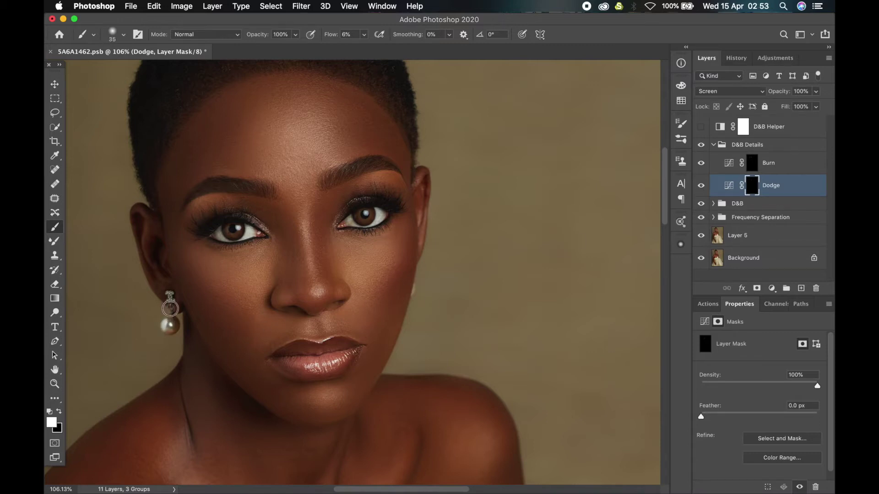
Step: Collapse the D&B Details group and remove the D&B Helper layer above it, leaving the group switched on
scroll(167, 298, down, 5)
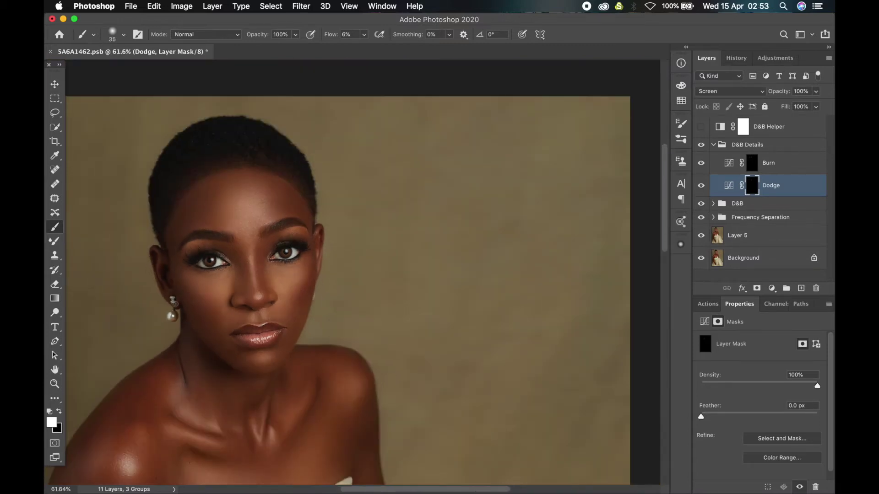
scroll(174, 302, down, 4)
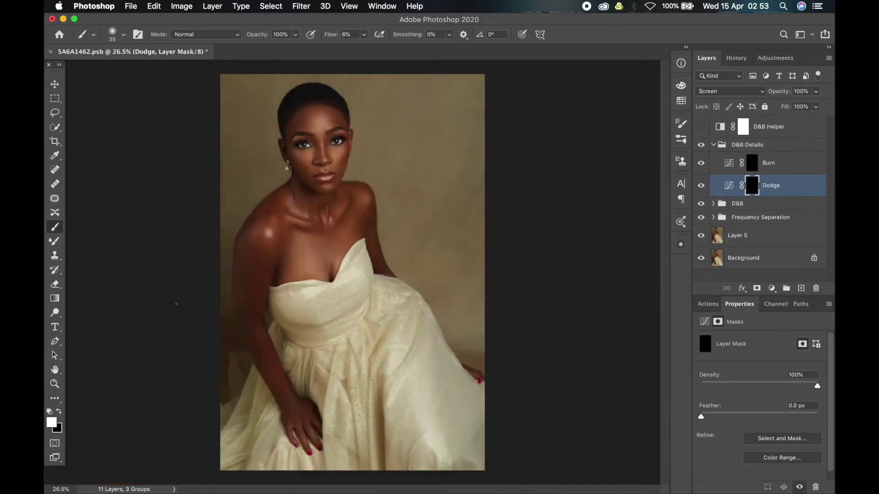
scroll(176, 304, up, 1)
click(713, 145)
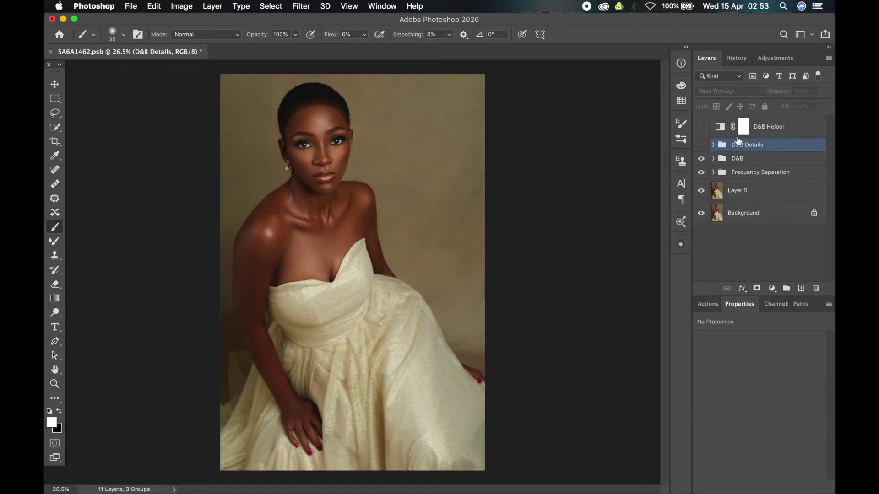
drag(738, 137, 760, 138)
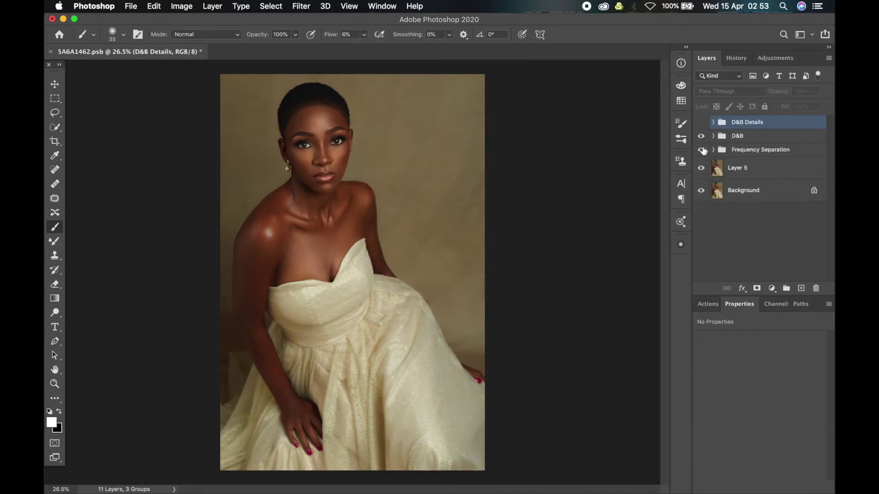
click(701, 122)
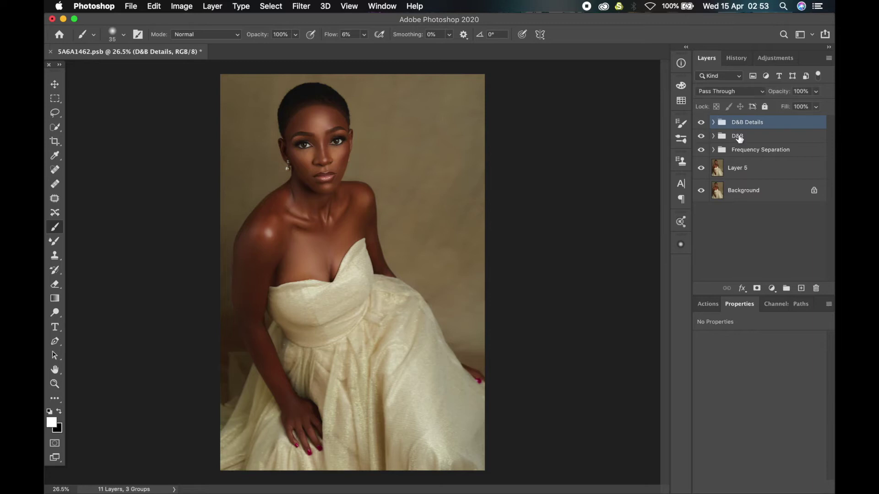
Step: Group the D&B Details and D&B groups together and rename the new parent group "D and B"
shift+click(738, 138)
key(super+g)
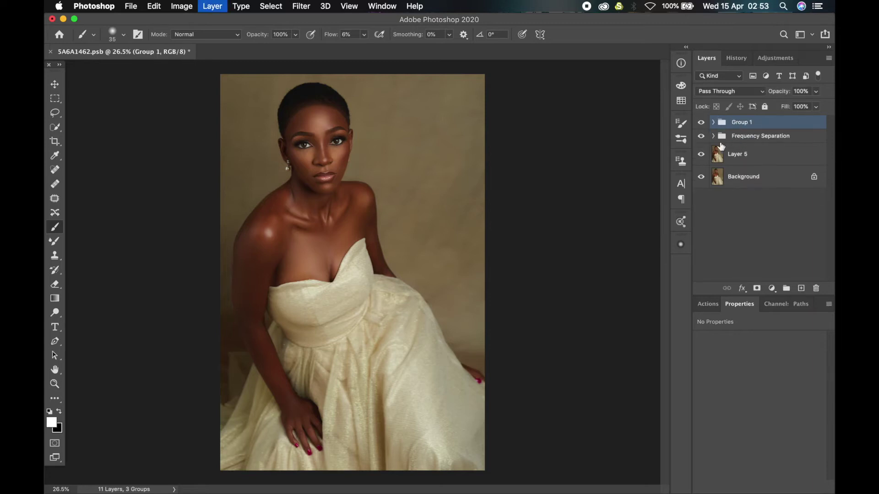
double_click(743, 122)
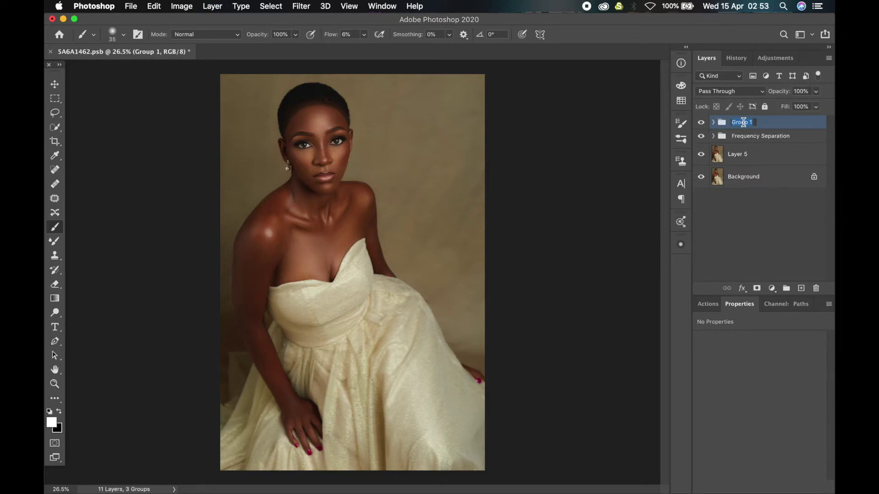
text(D and B)
key(Return)
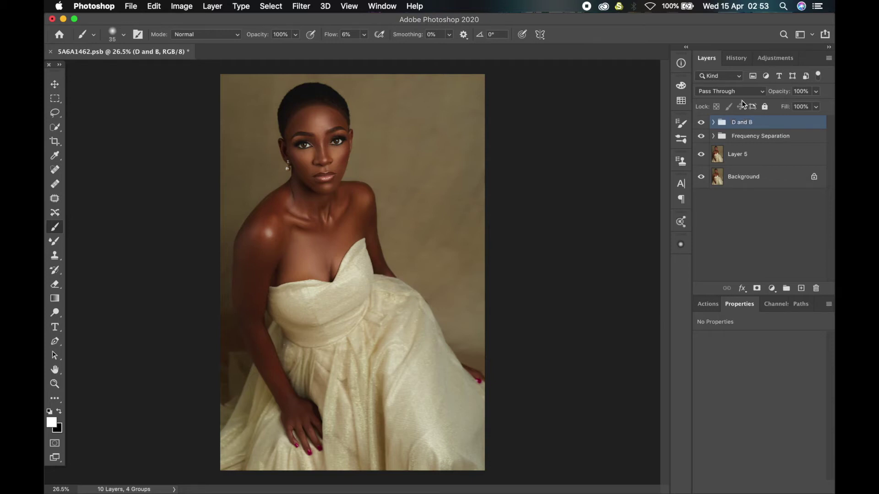
Step: Compare the portrait before and after dodging and burning by toggling the D and B group's visibility, leaving it on
click(700, 122)
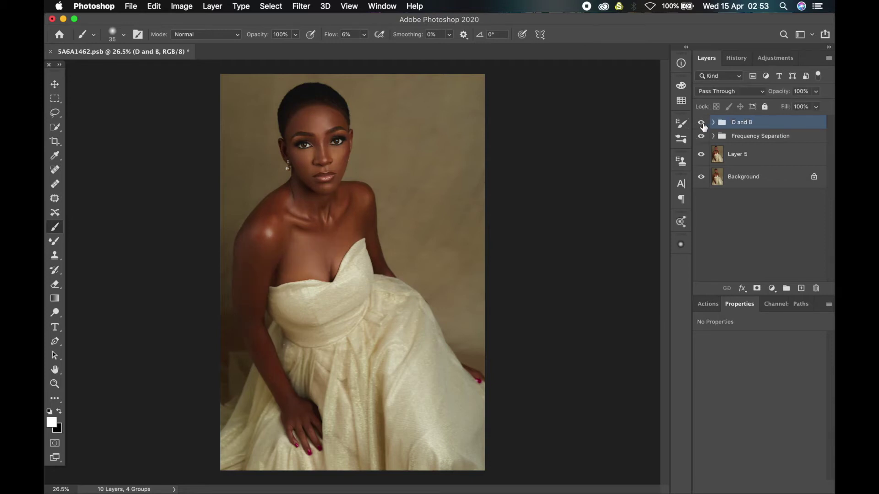
click(701, 123)
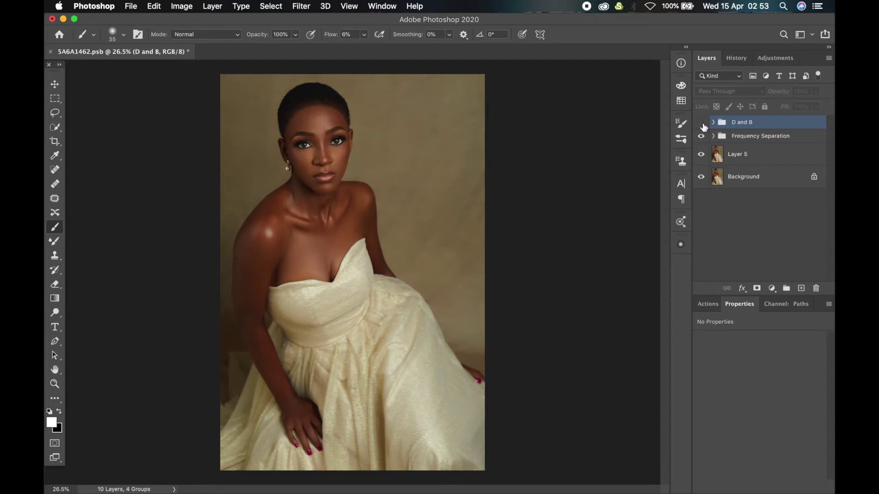
click(702, 123)
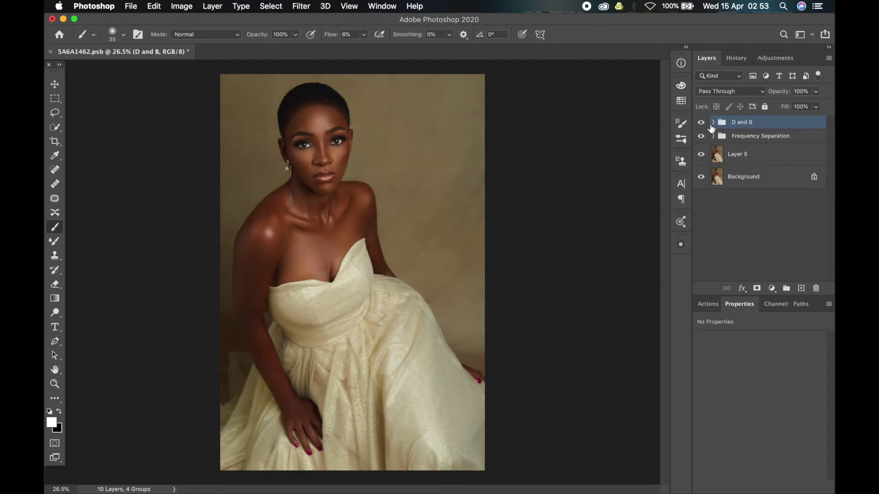
Step: Expand the D and B group and lower the nested D&B group's opacity to 71%
scroll(313, 154, up, 5)
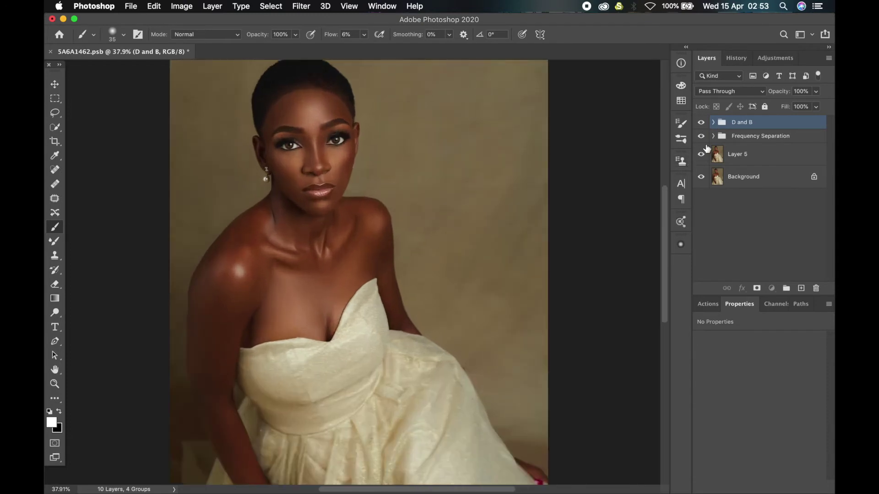
click(714, 123)
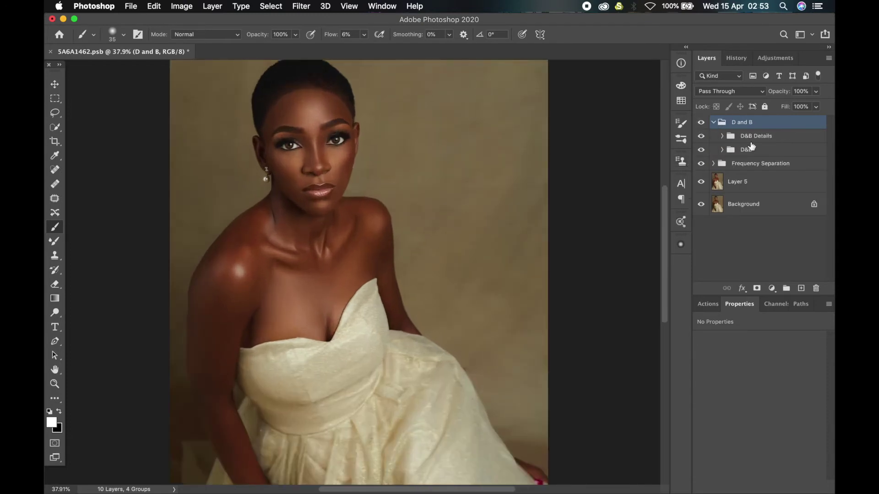
click(755, 147)
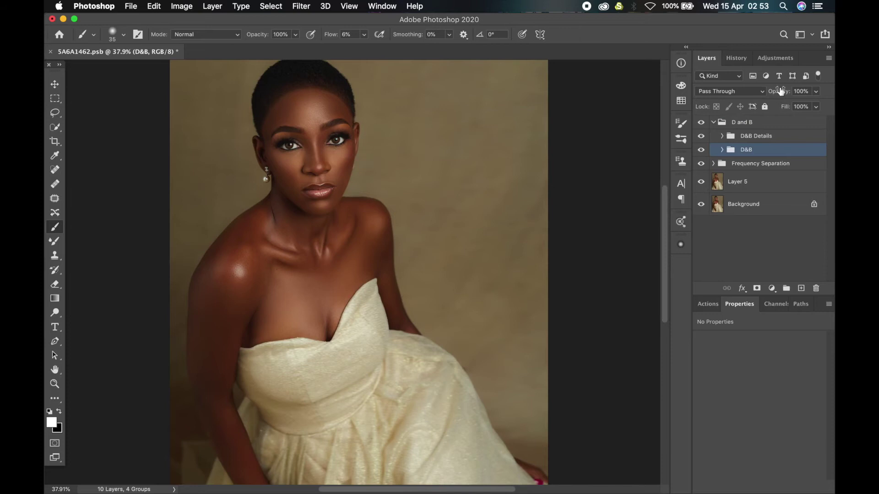
click(722, 149)
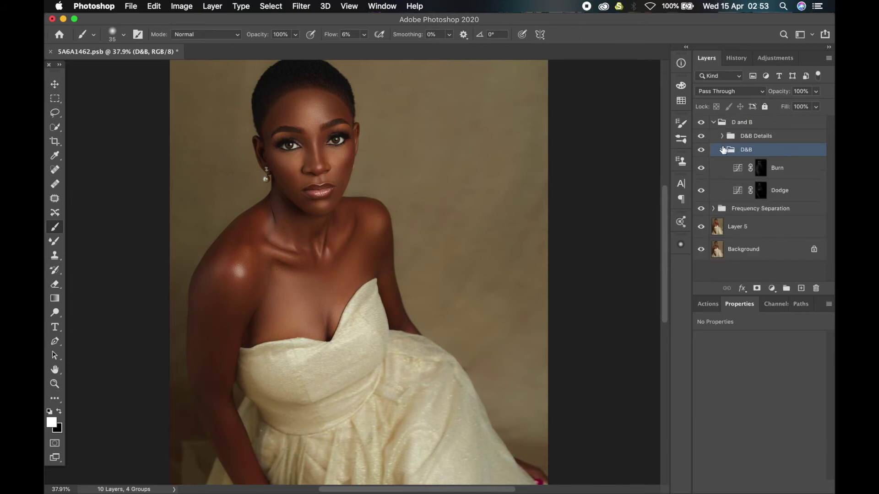
click(722, 150)
mouse_move(778, 91)
mouse_down()
mouse_move(698, 108)
mouse_move(832, 102)
mouse_move(820, 108)
mouse_up()
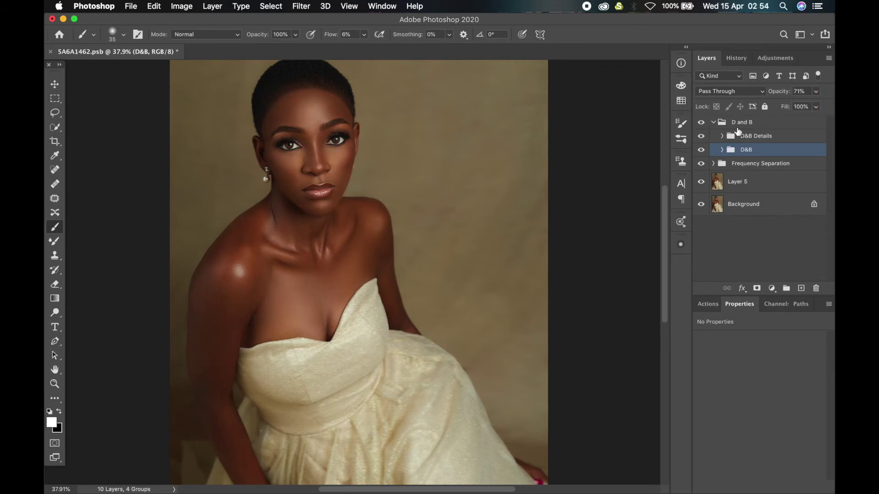
Step: Check the softened contouring by toggling the nested D&B group off and on, and collapse the D and B parent group
click(701, 150)
click(701, 150)
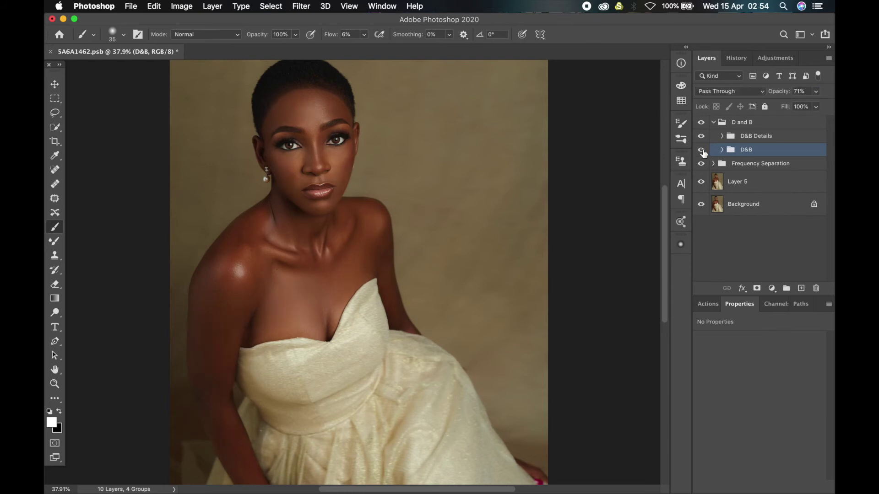
scroll(348, 201, down, 5)
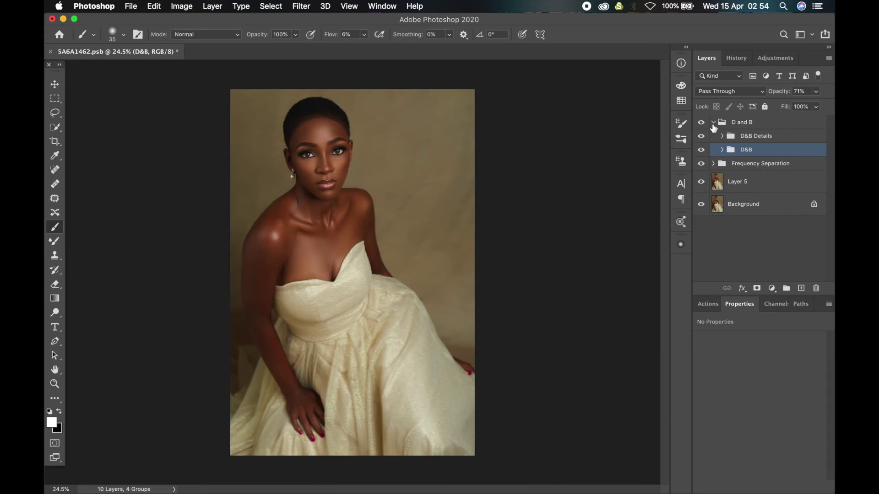
click(714, 122)
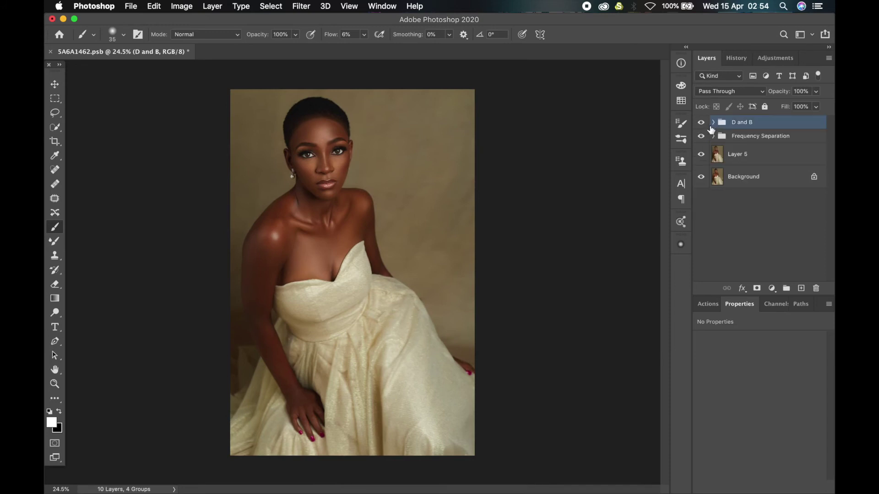